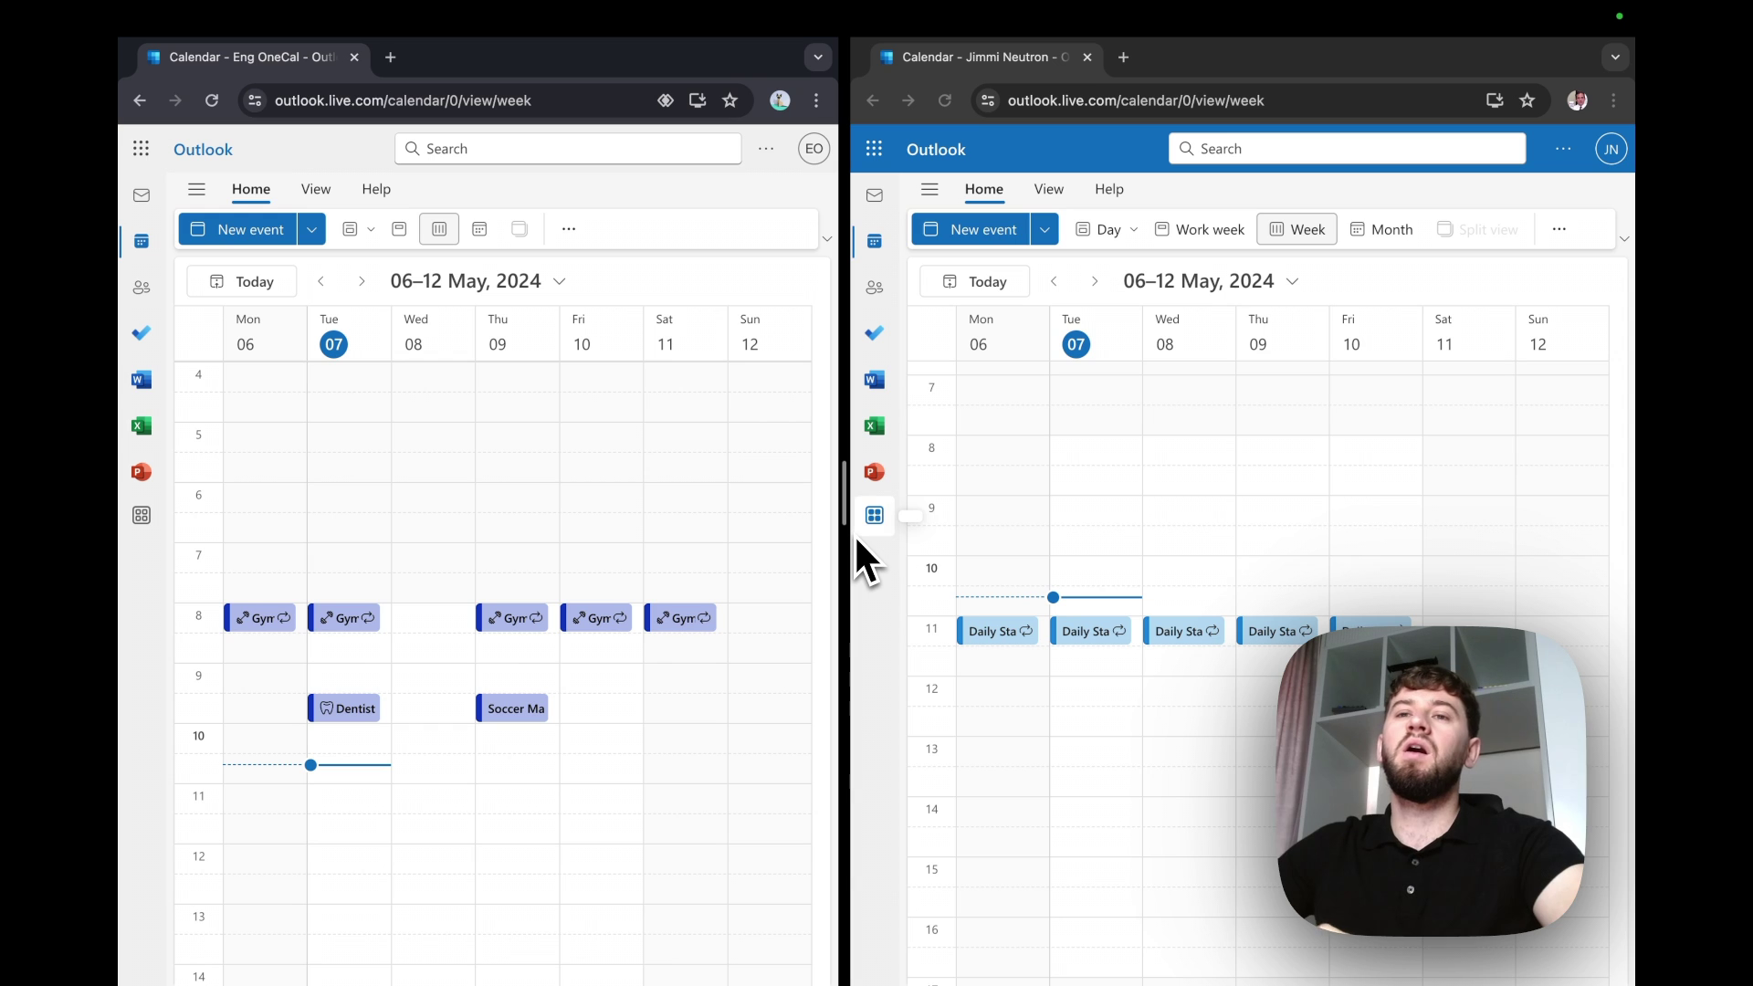
View the list of available calendars in each of the two Outlook accounts
left_click(197, 189)
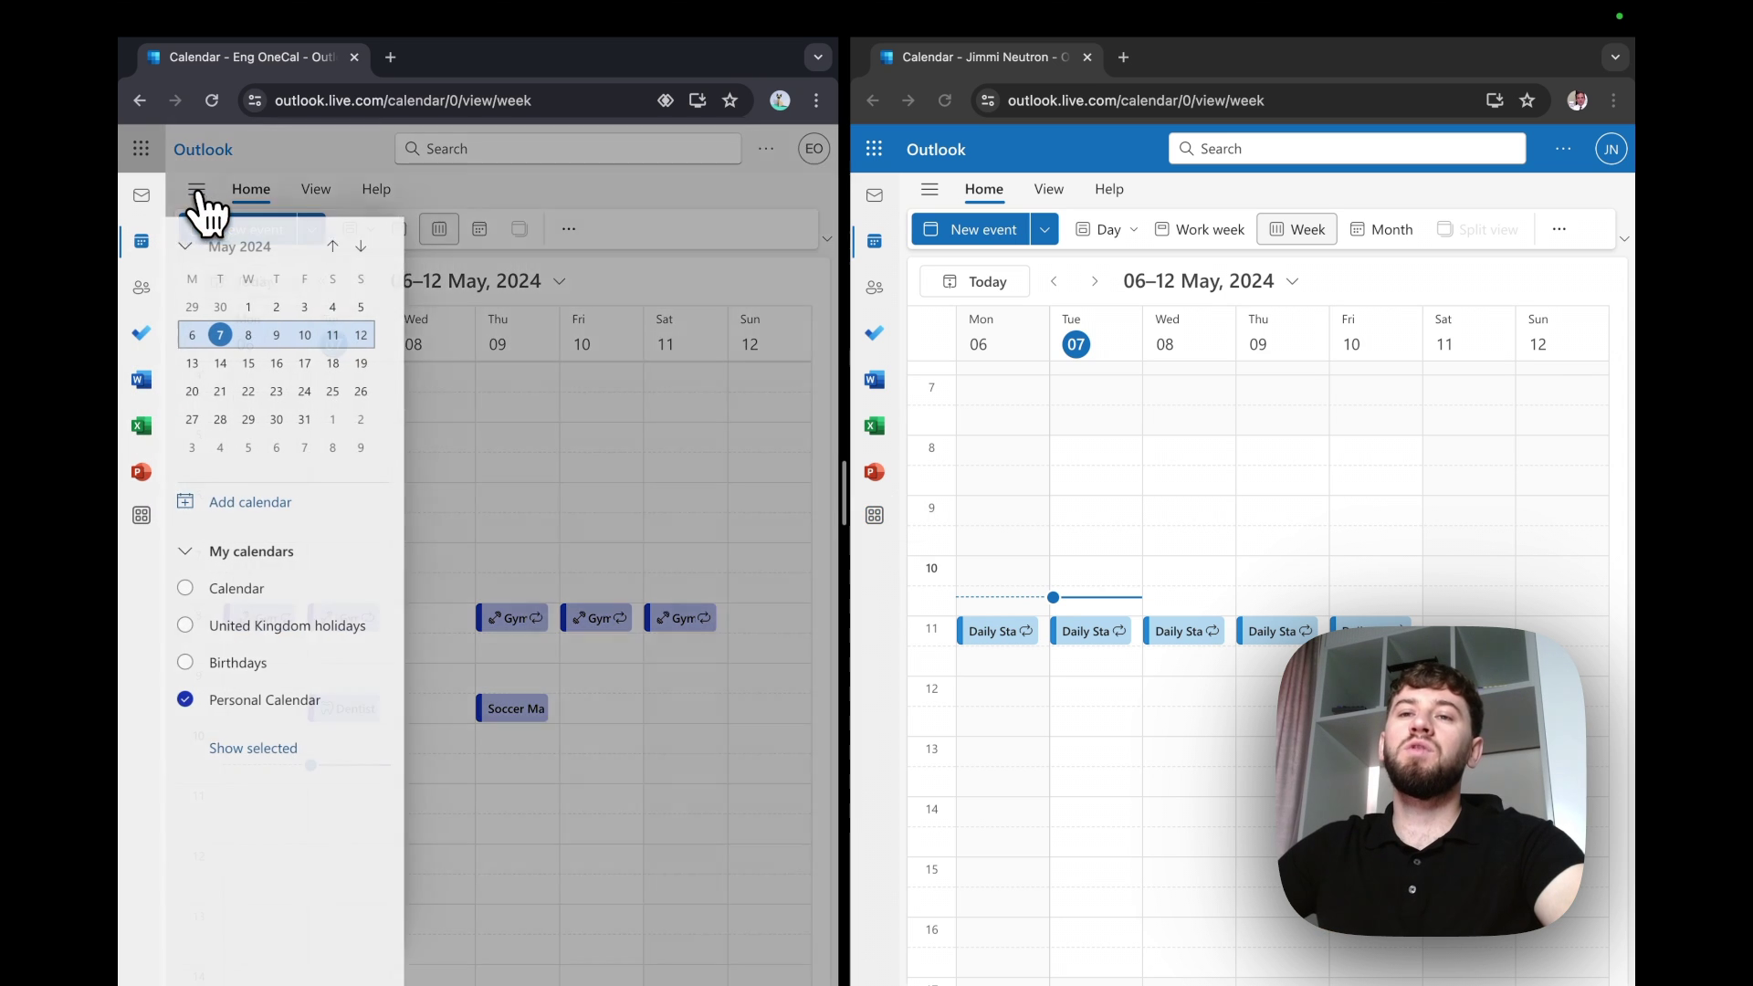
left_click(721, 536)
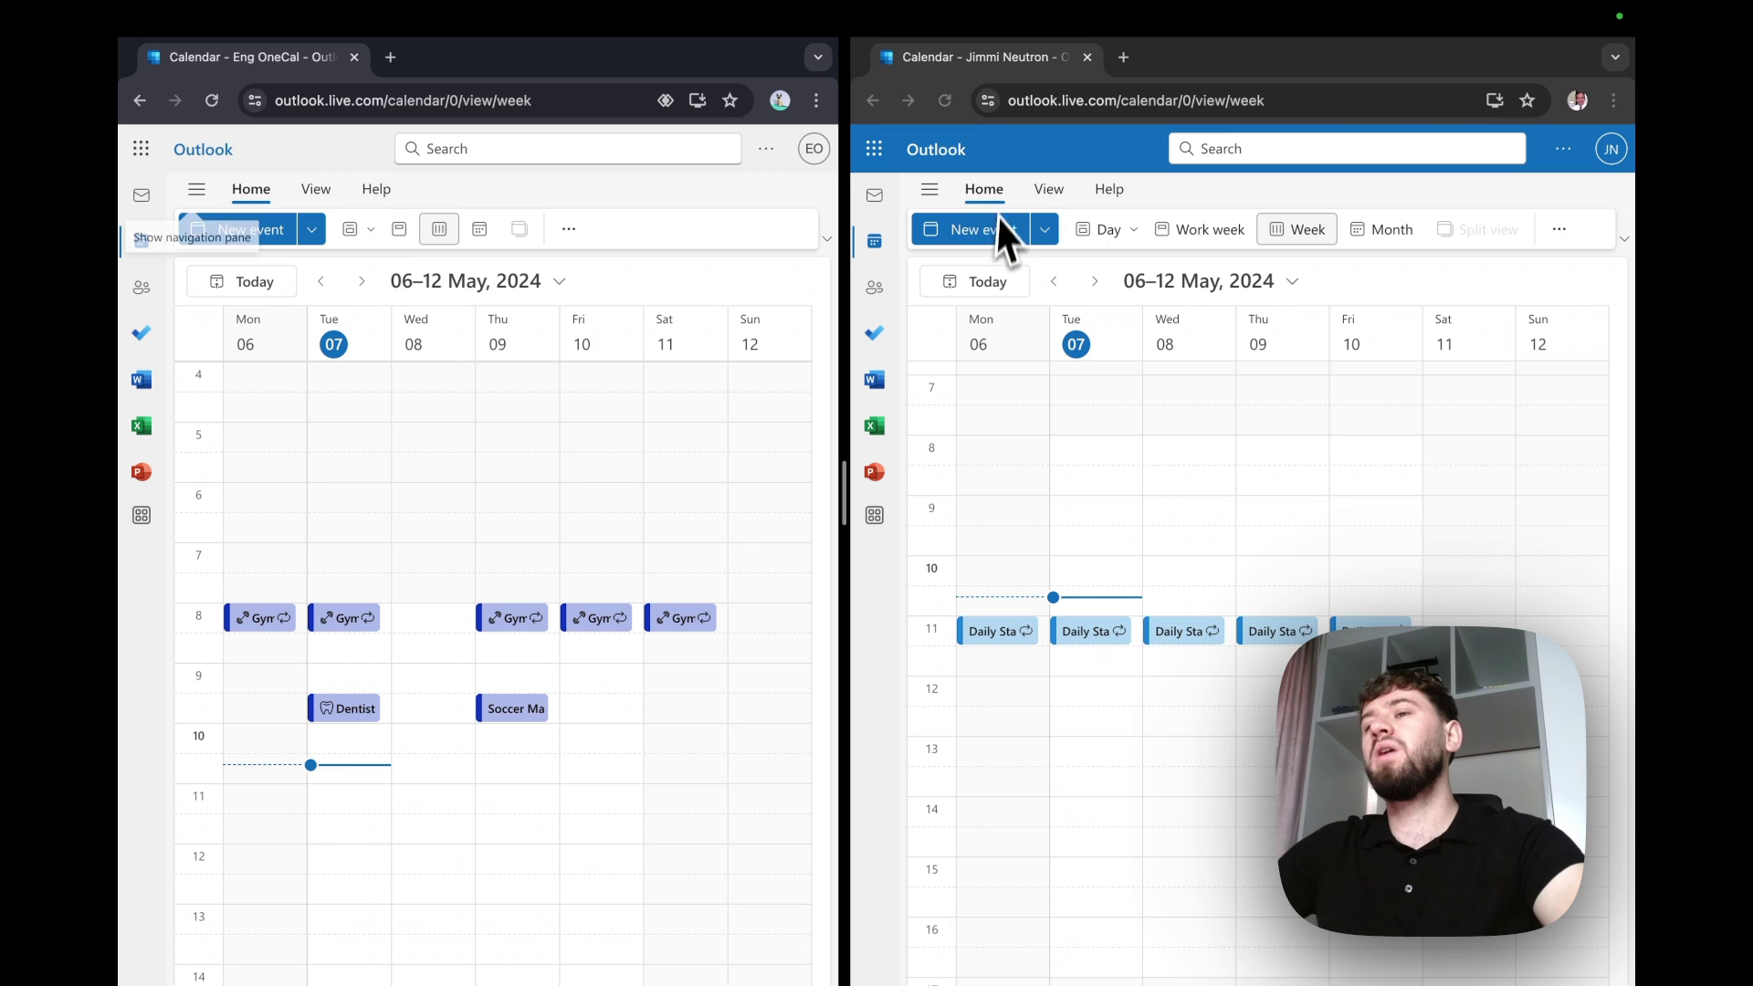
left_click(929, 189)
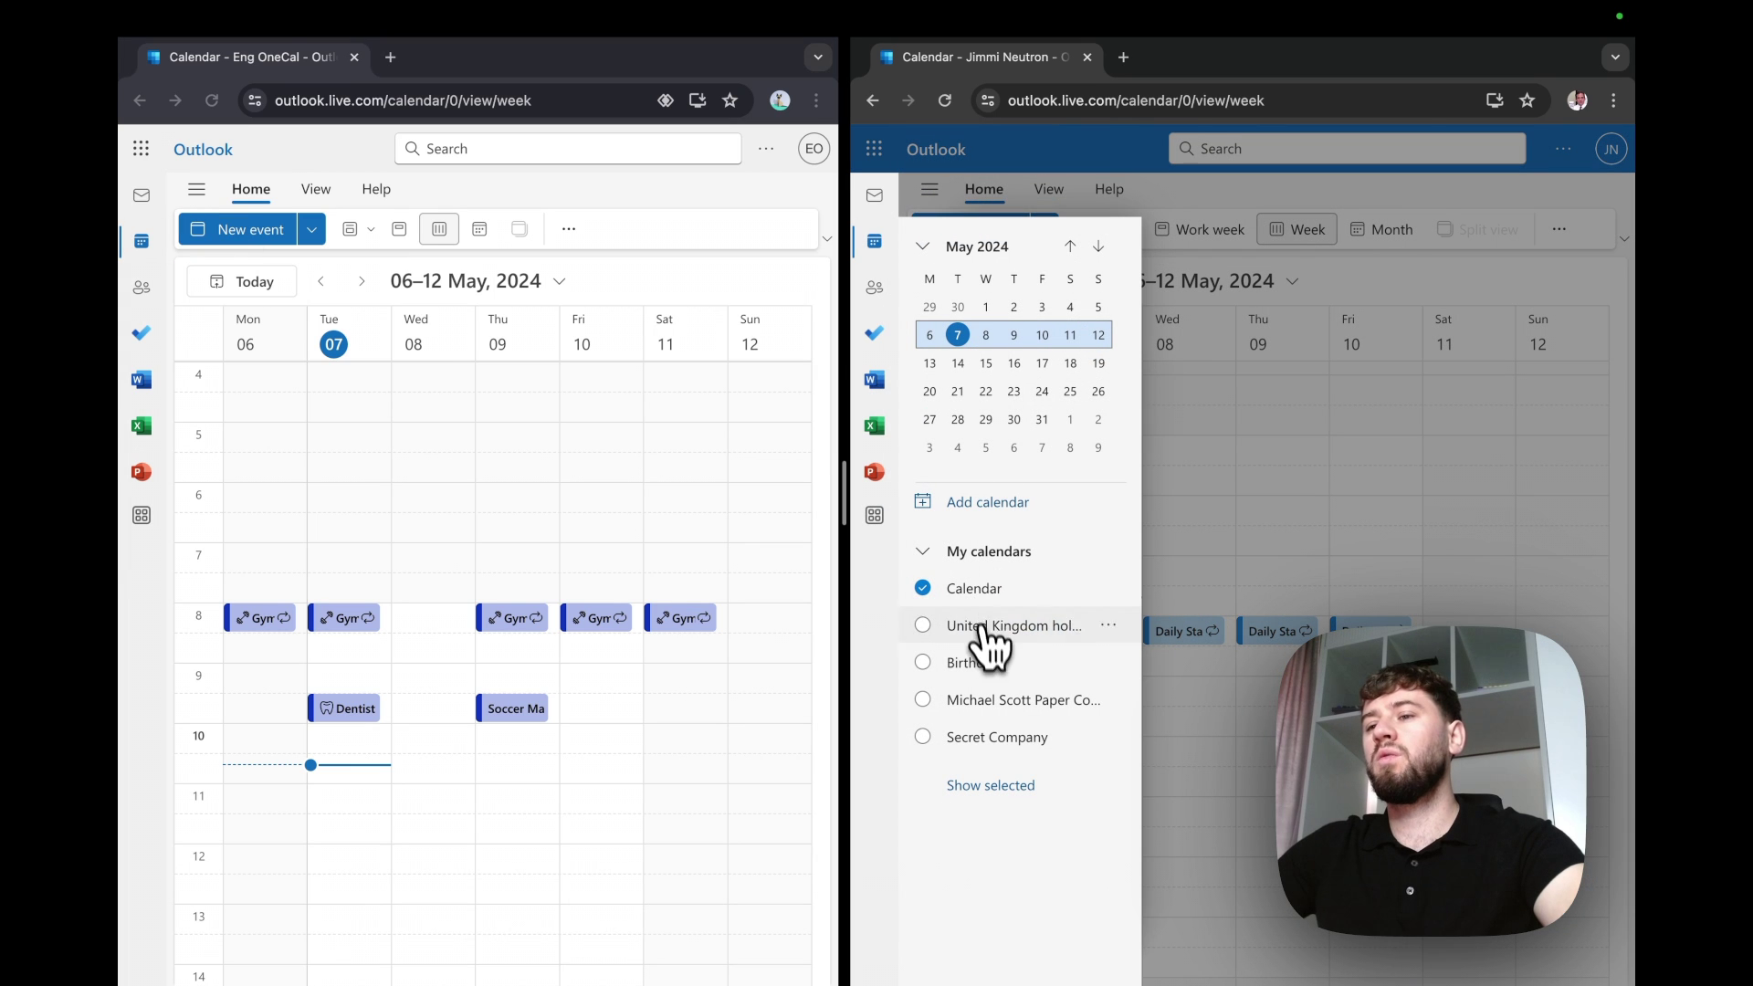
left_click(1324, 515)
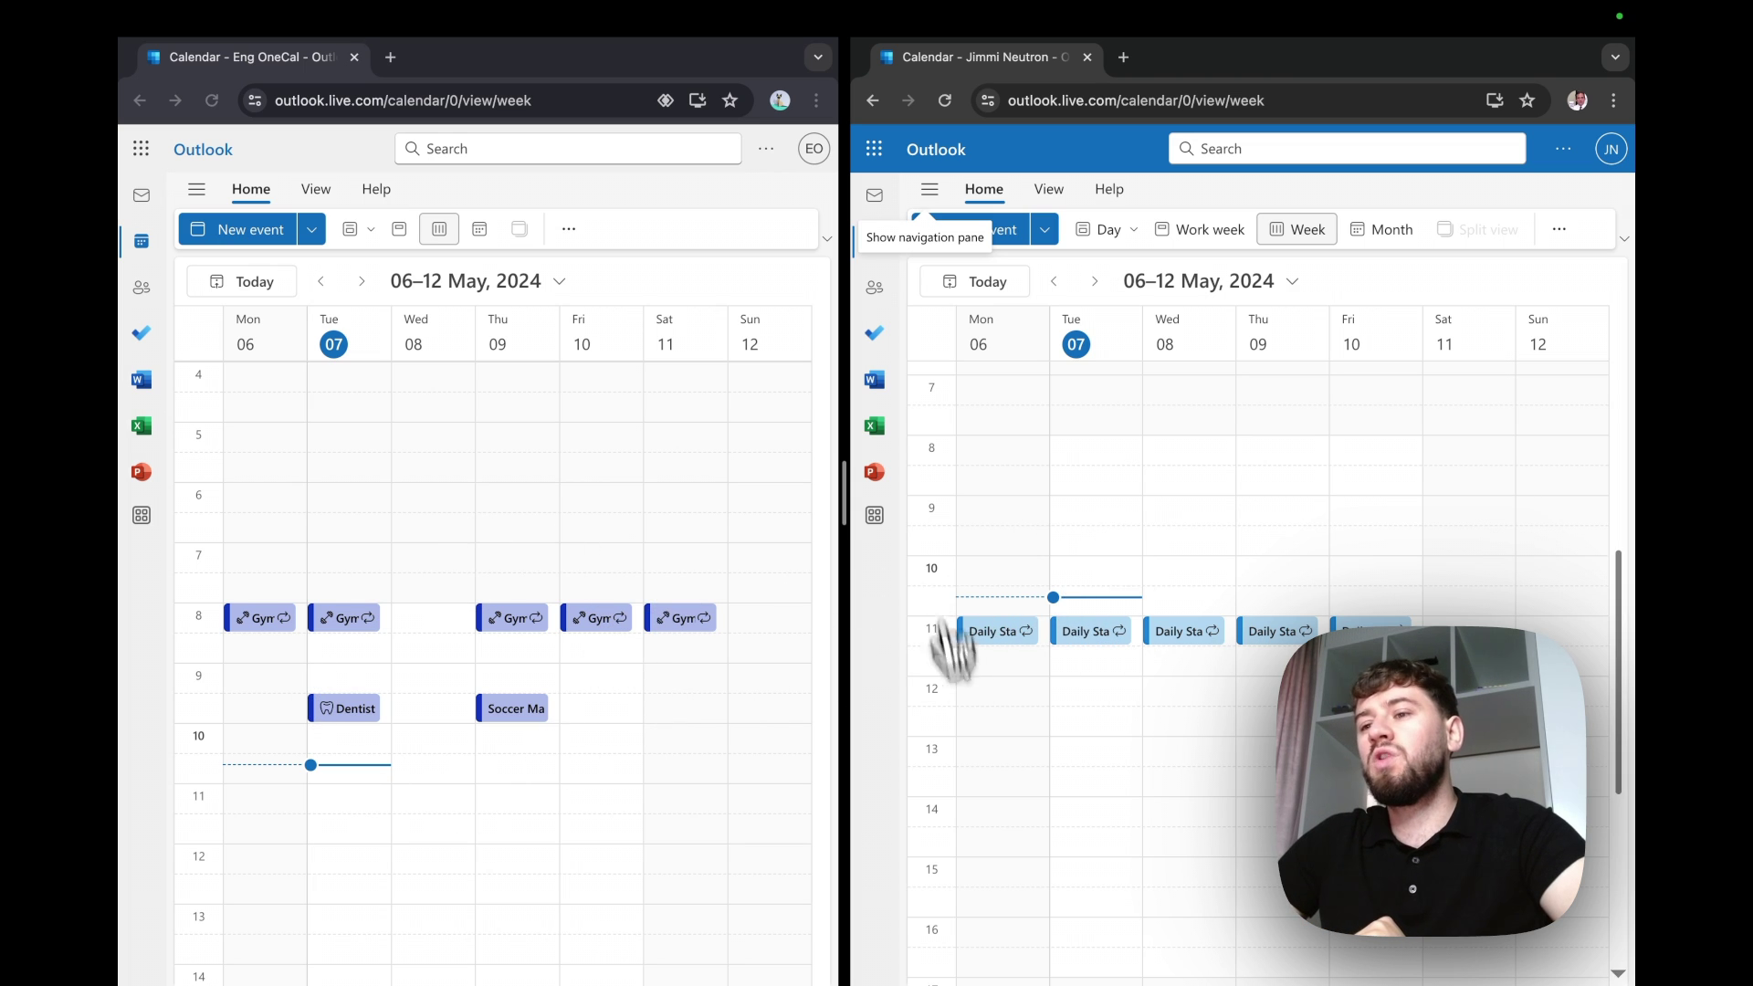
left_click(137, 639)
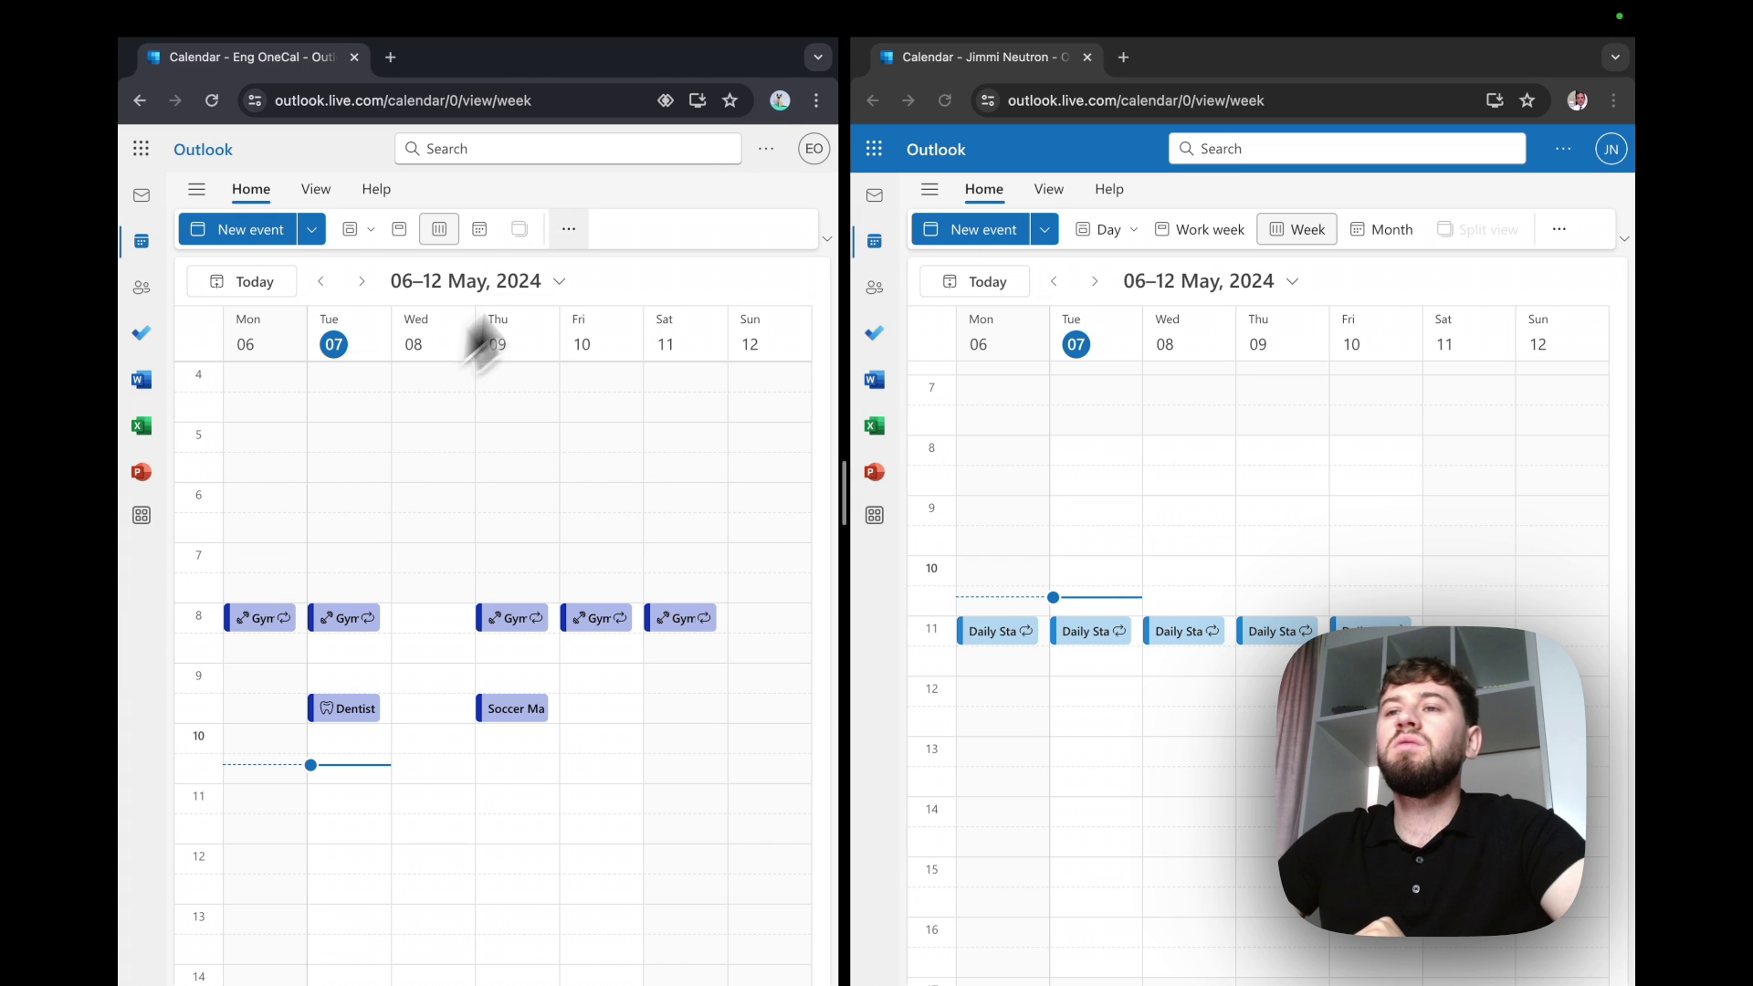
In the first account's shared calendar settings, publish Personal Calendar with the "Can view all details" permission
left_click(759, 149)
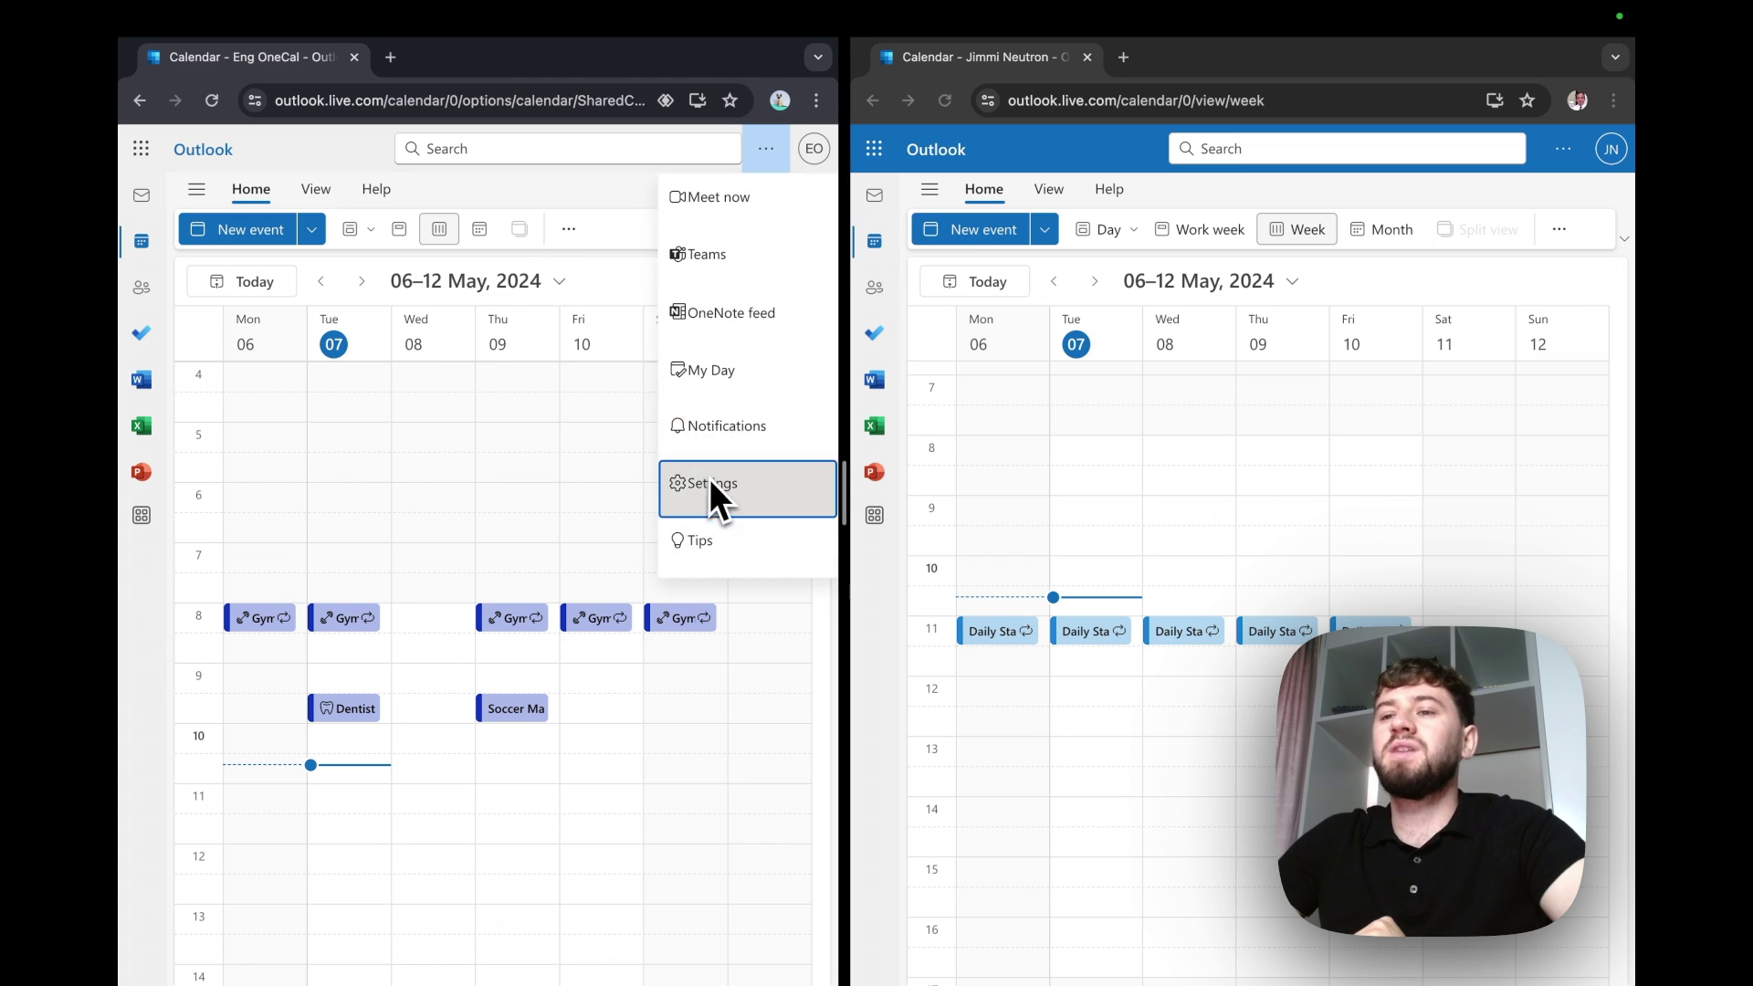
left_click(711, 483)
left_click(212, 318)
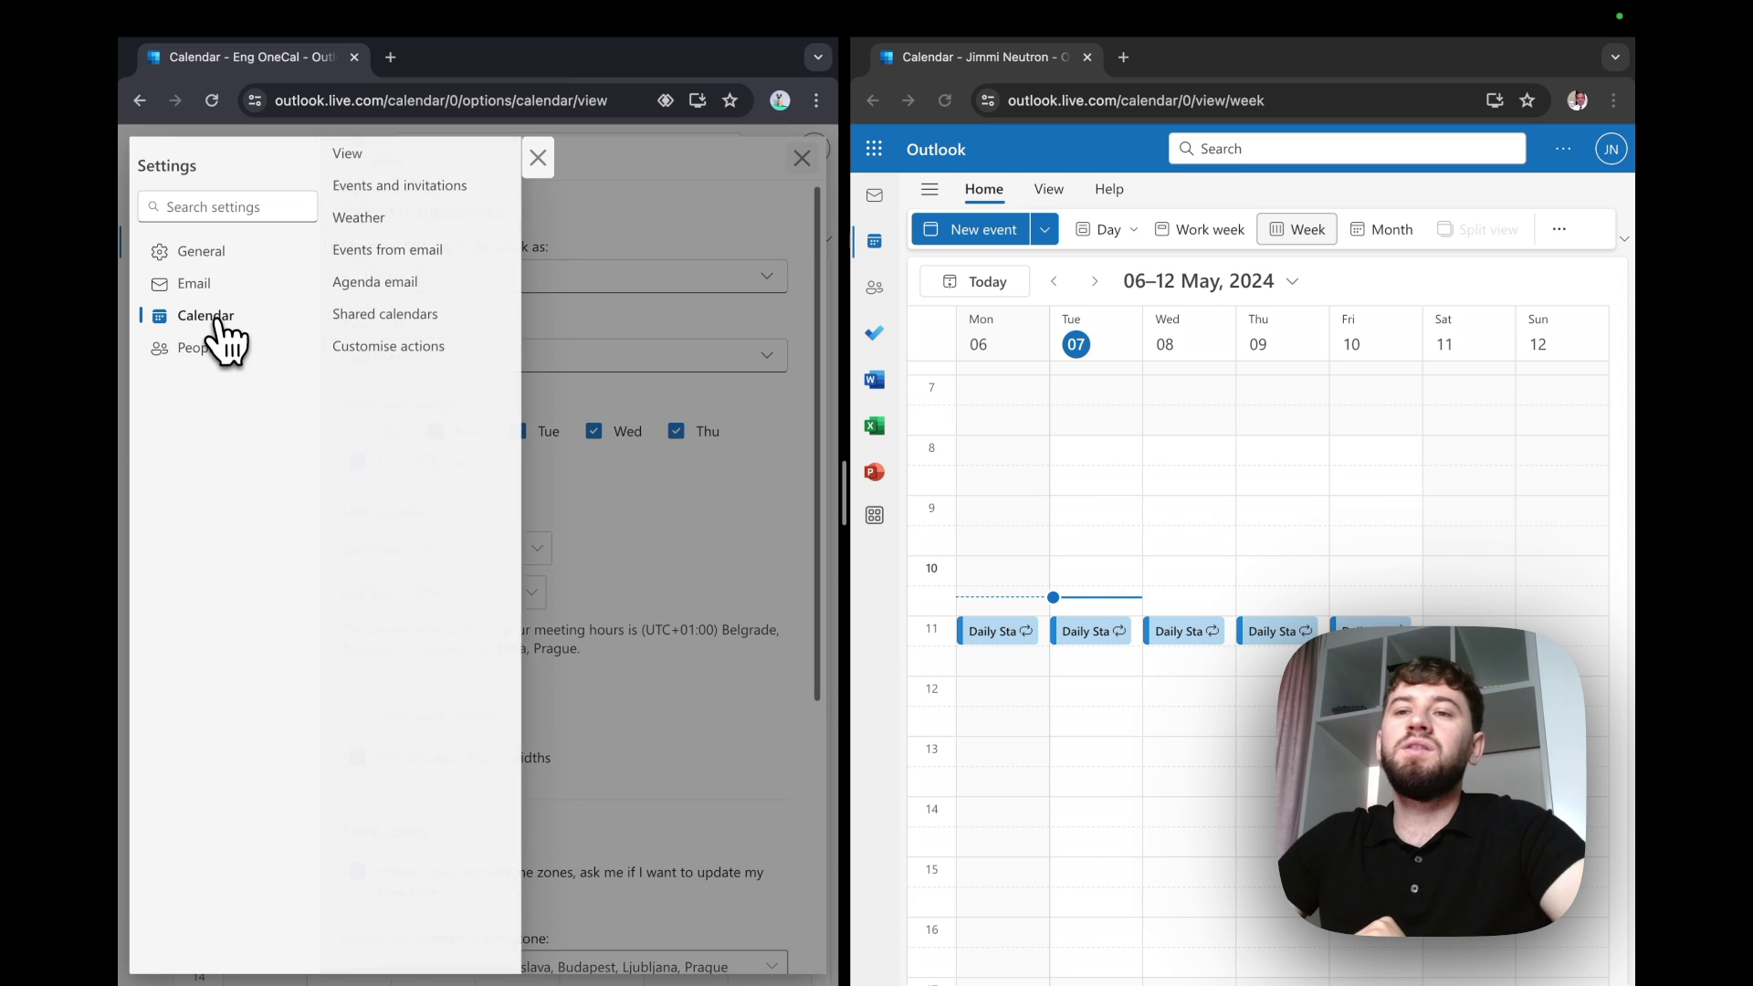
left_click(361, 317)
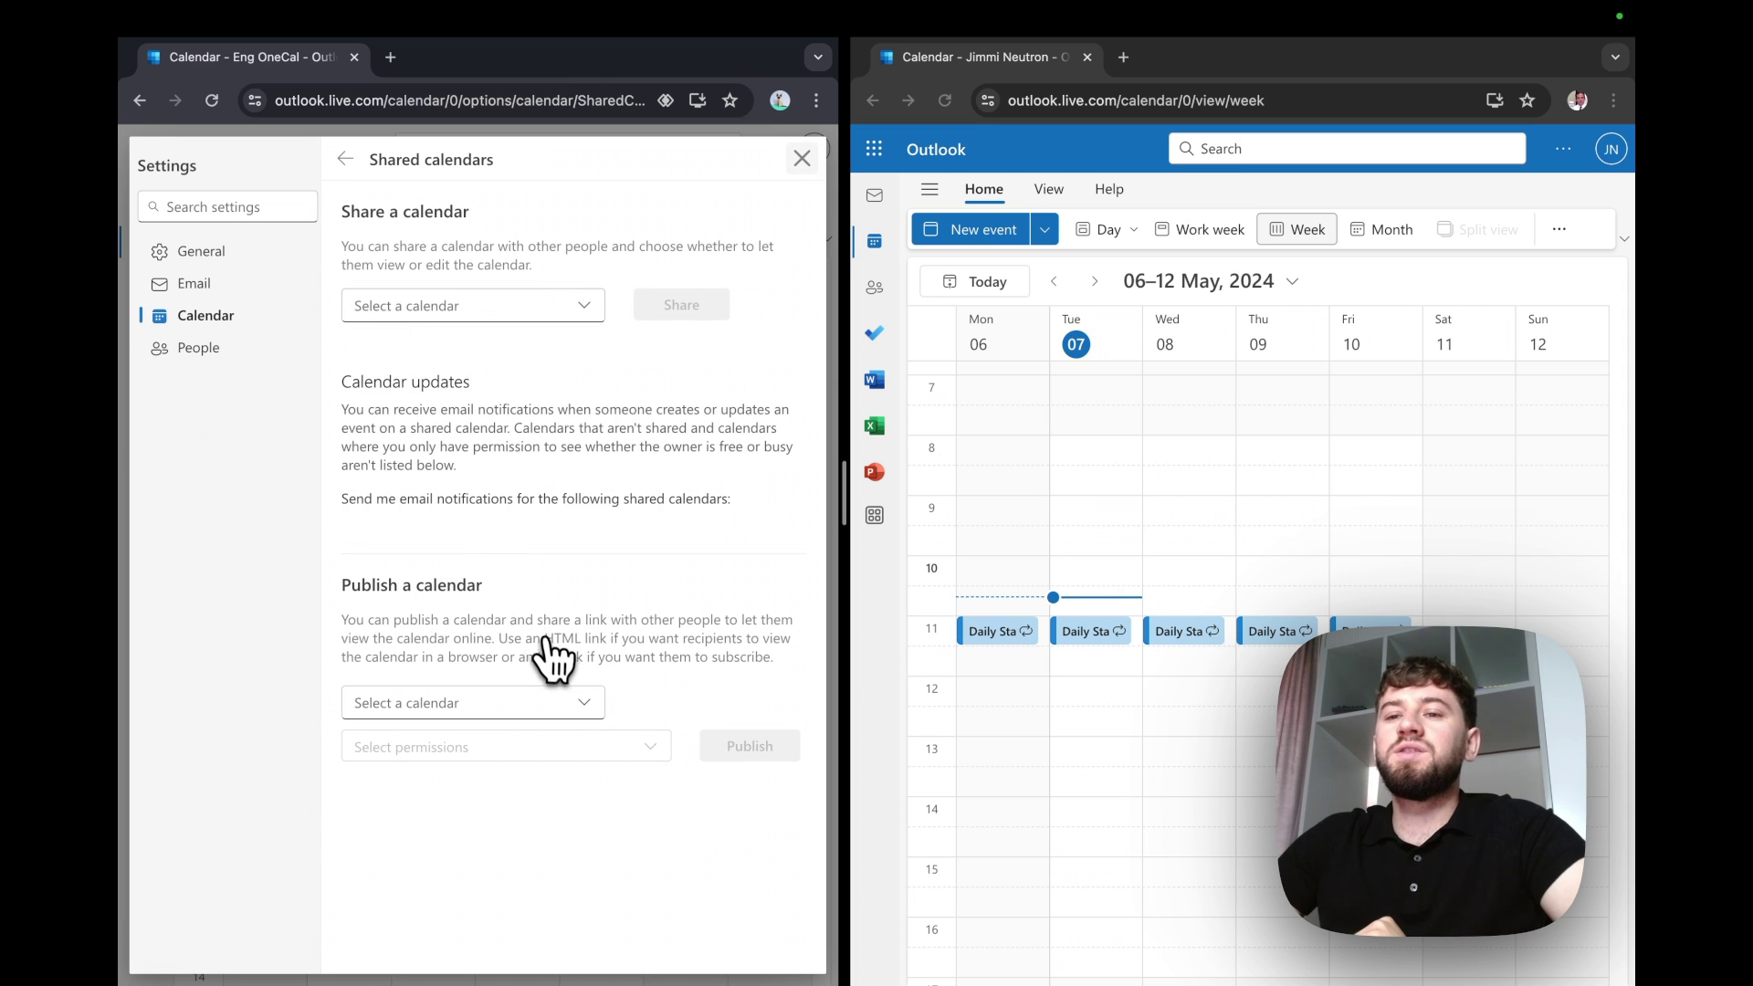
left_click(515, 702)
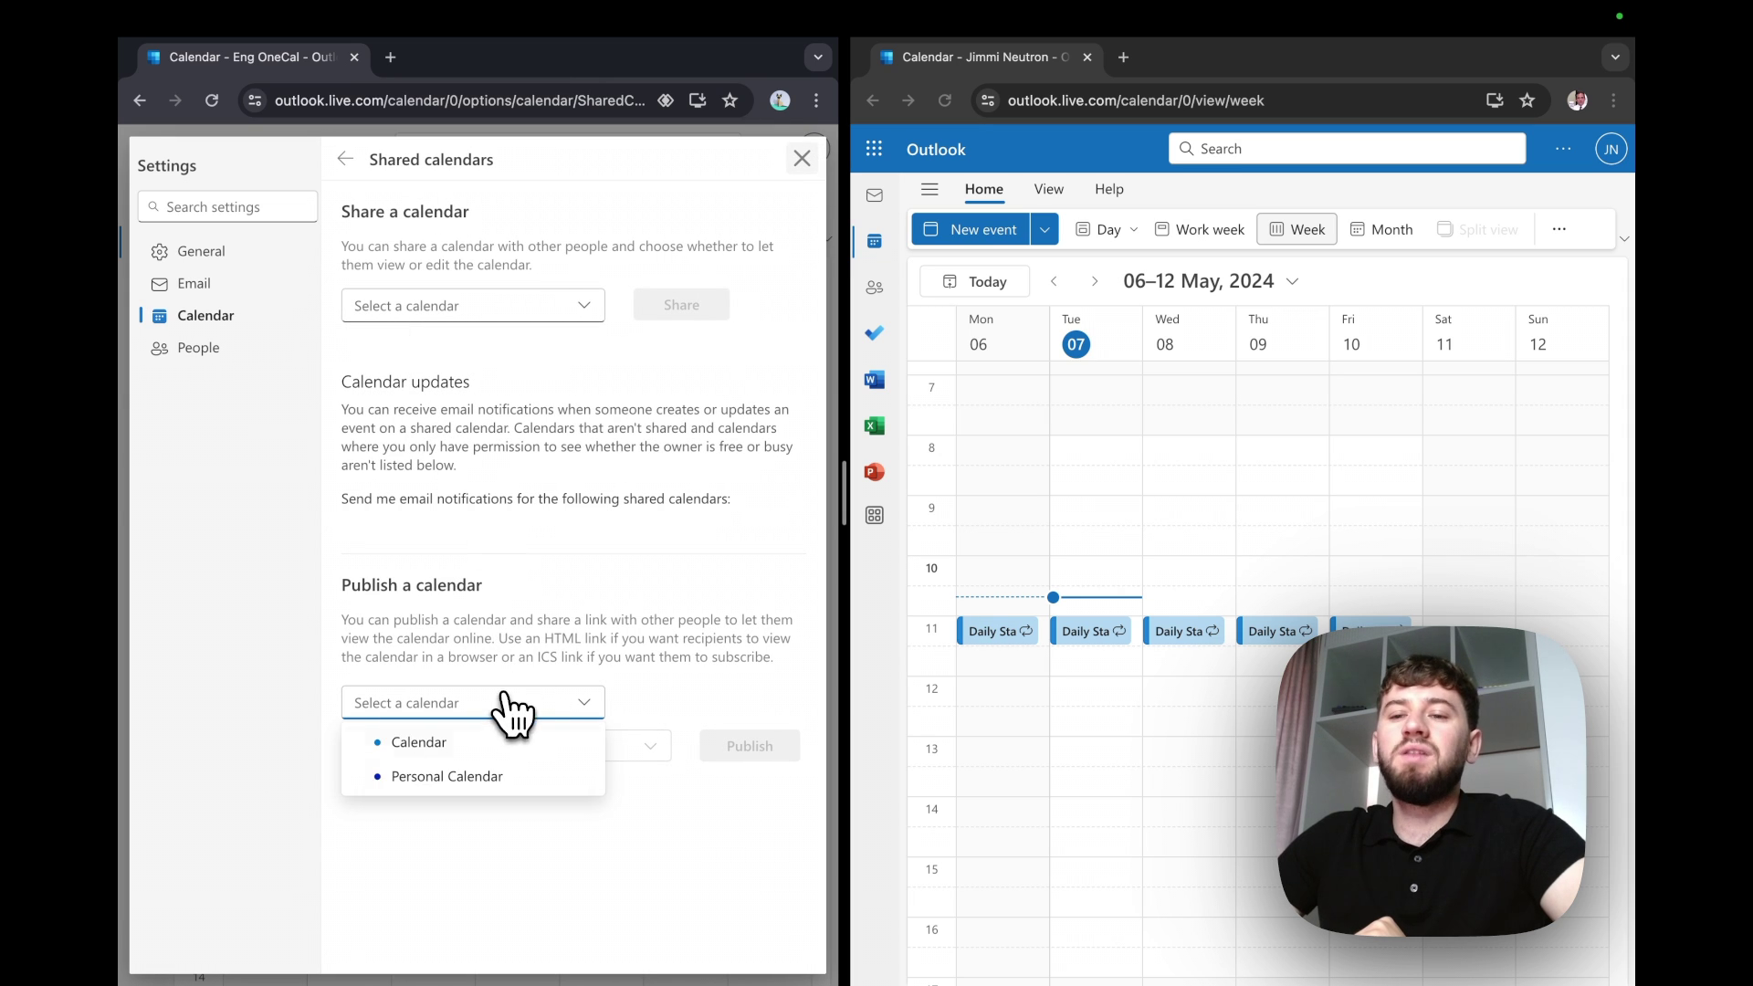
left_click(465, 776)
left_click(575, 753)
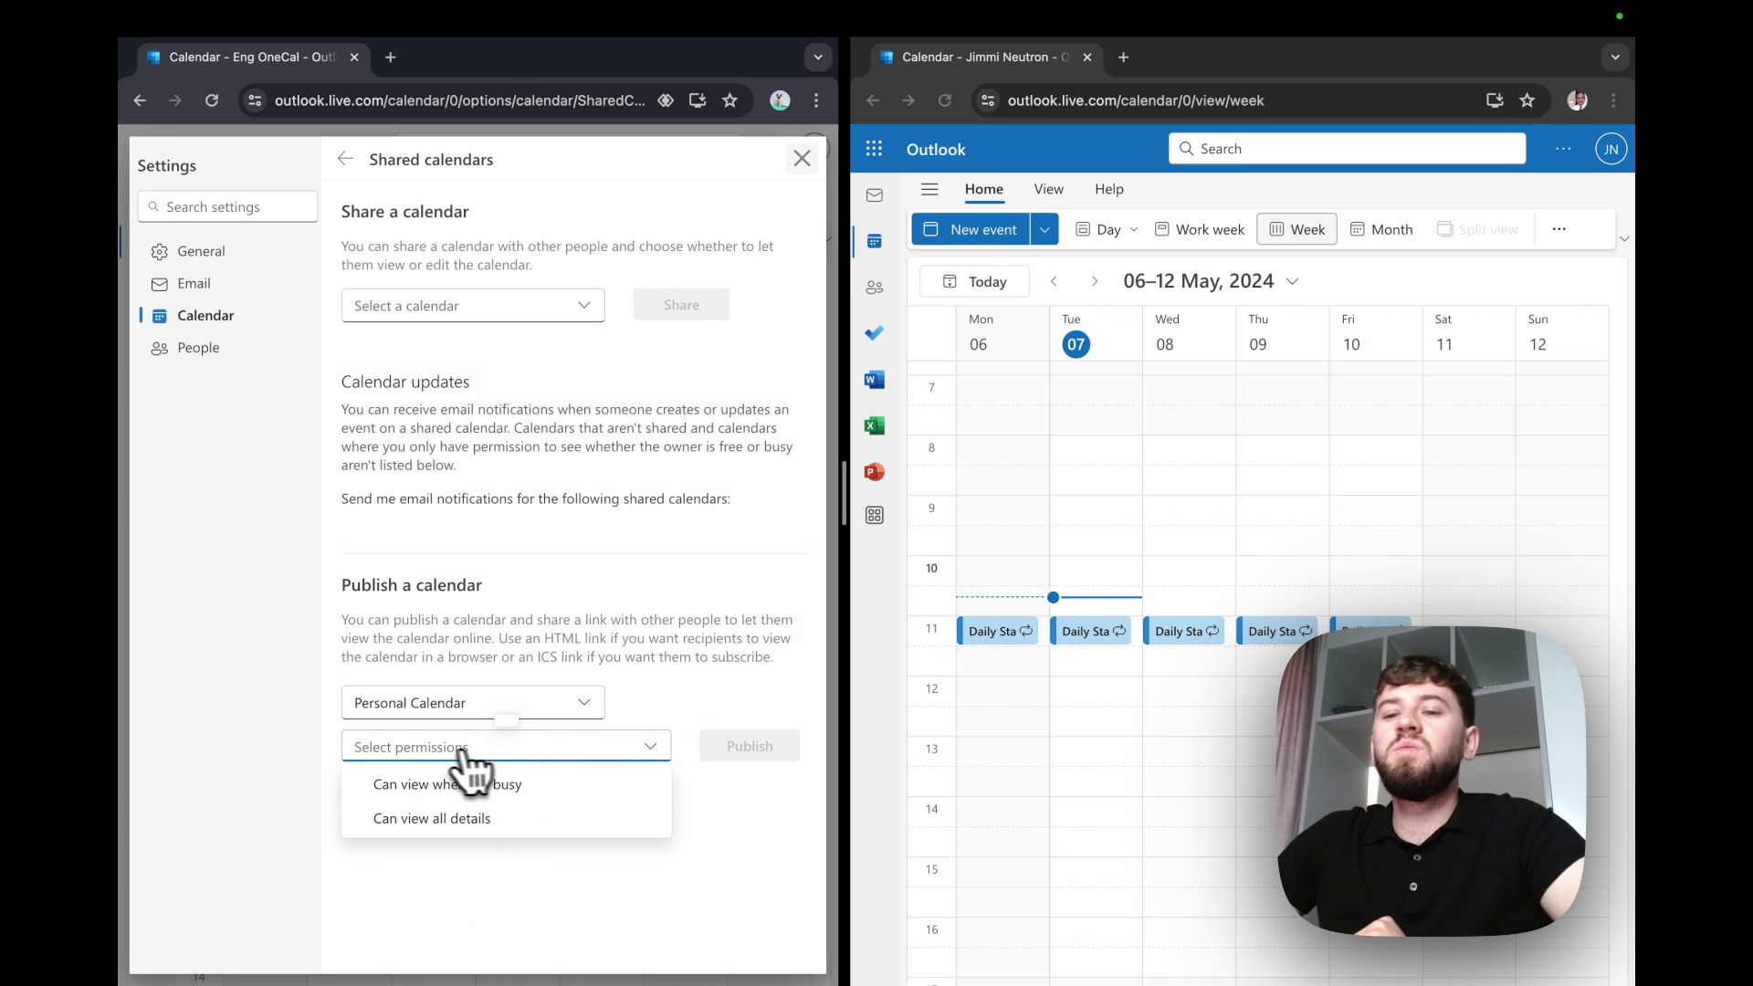
left_click(483, 822)
left_click(726, 754)
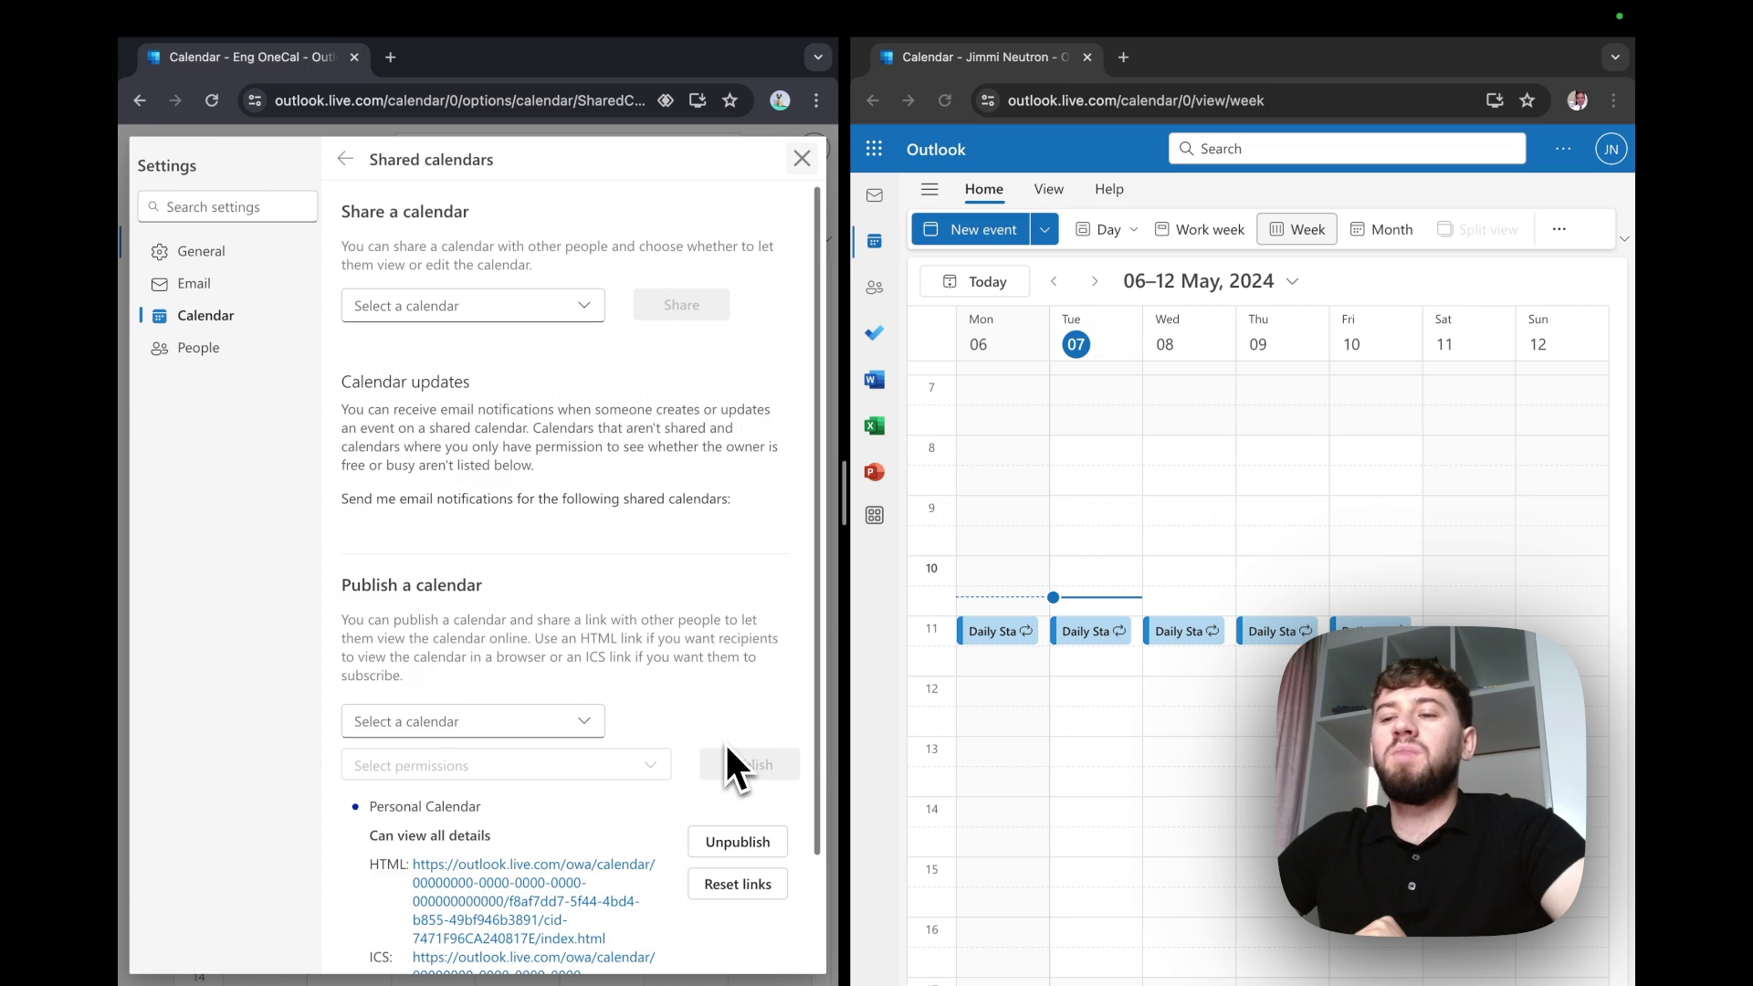
Copy the ICS link of the published Personal Calendar
scroll(548, 822, "down", 2)
left_click(501, 856)
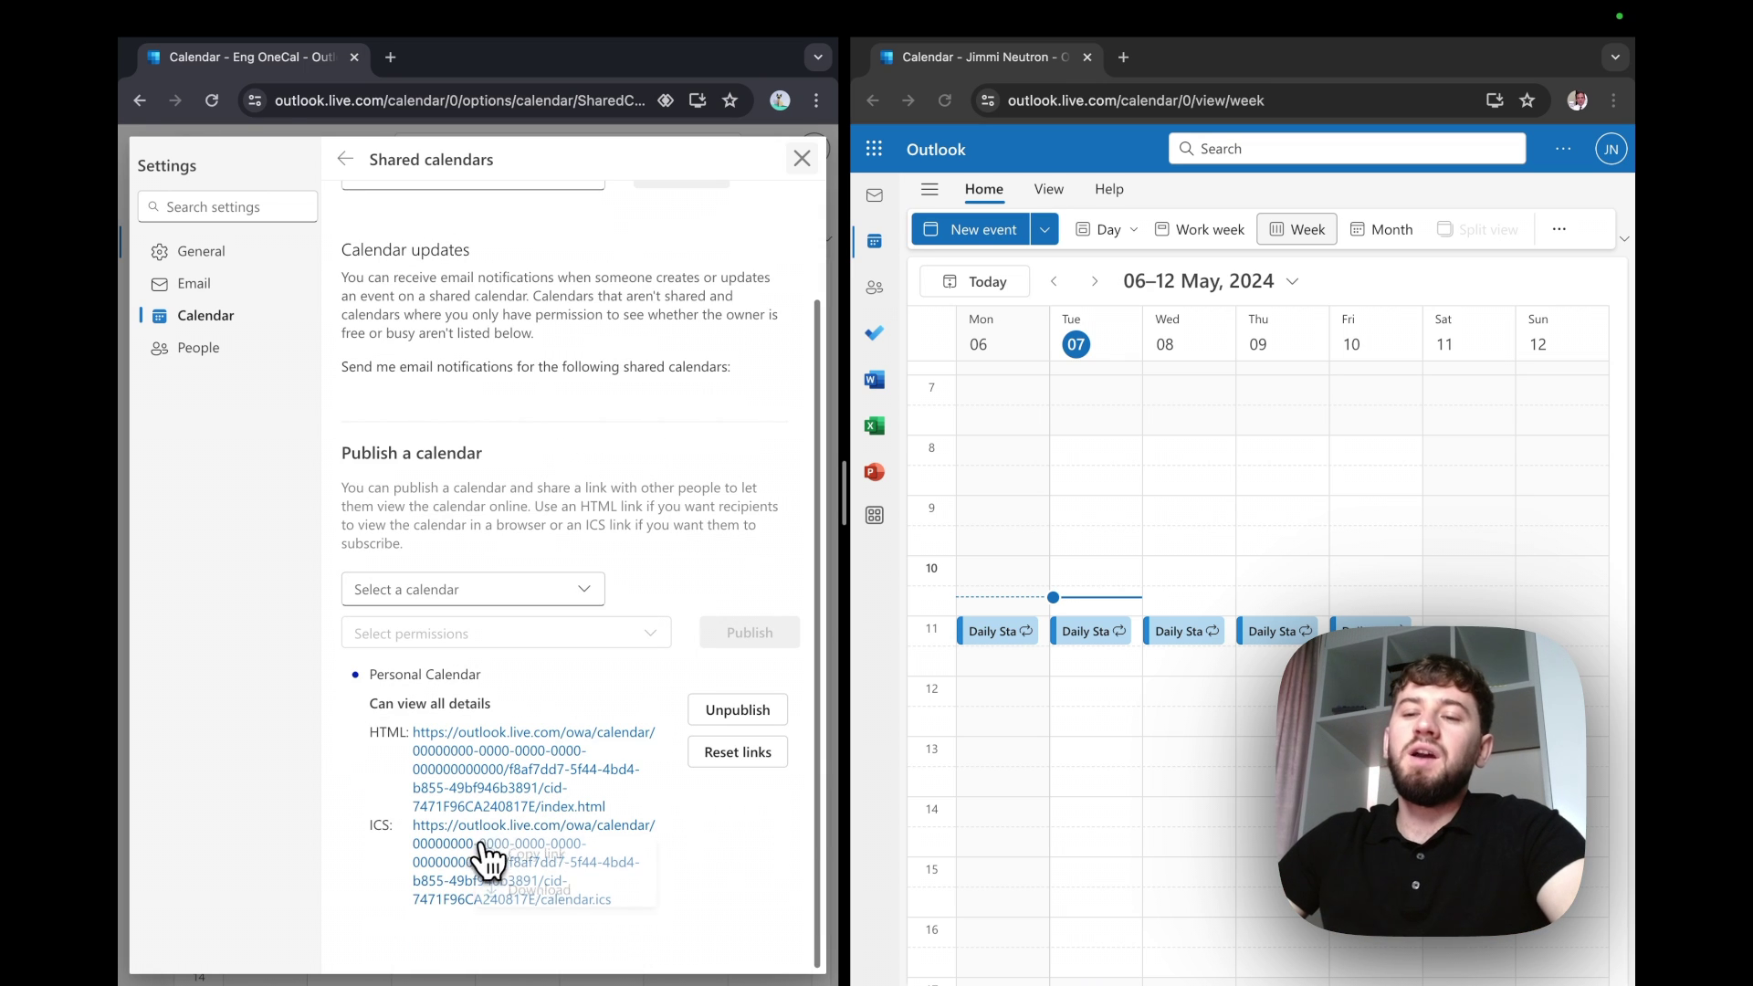
left_click(511, 860)
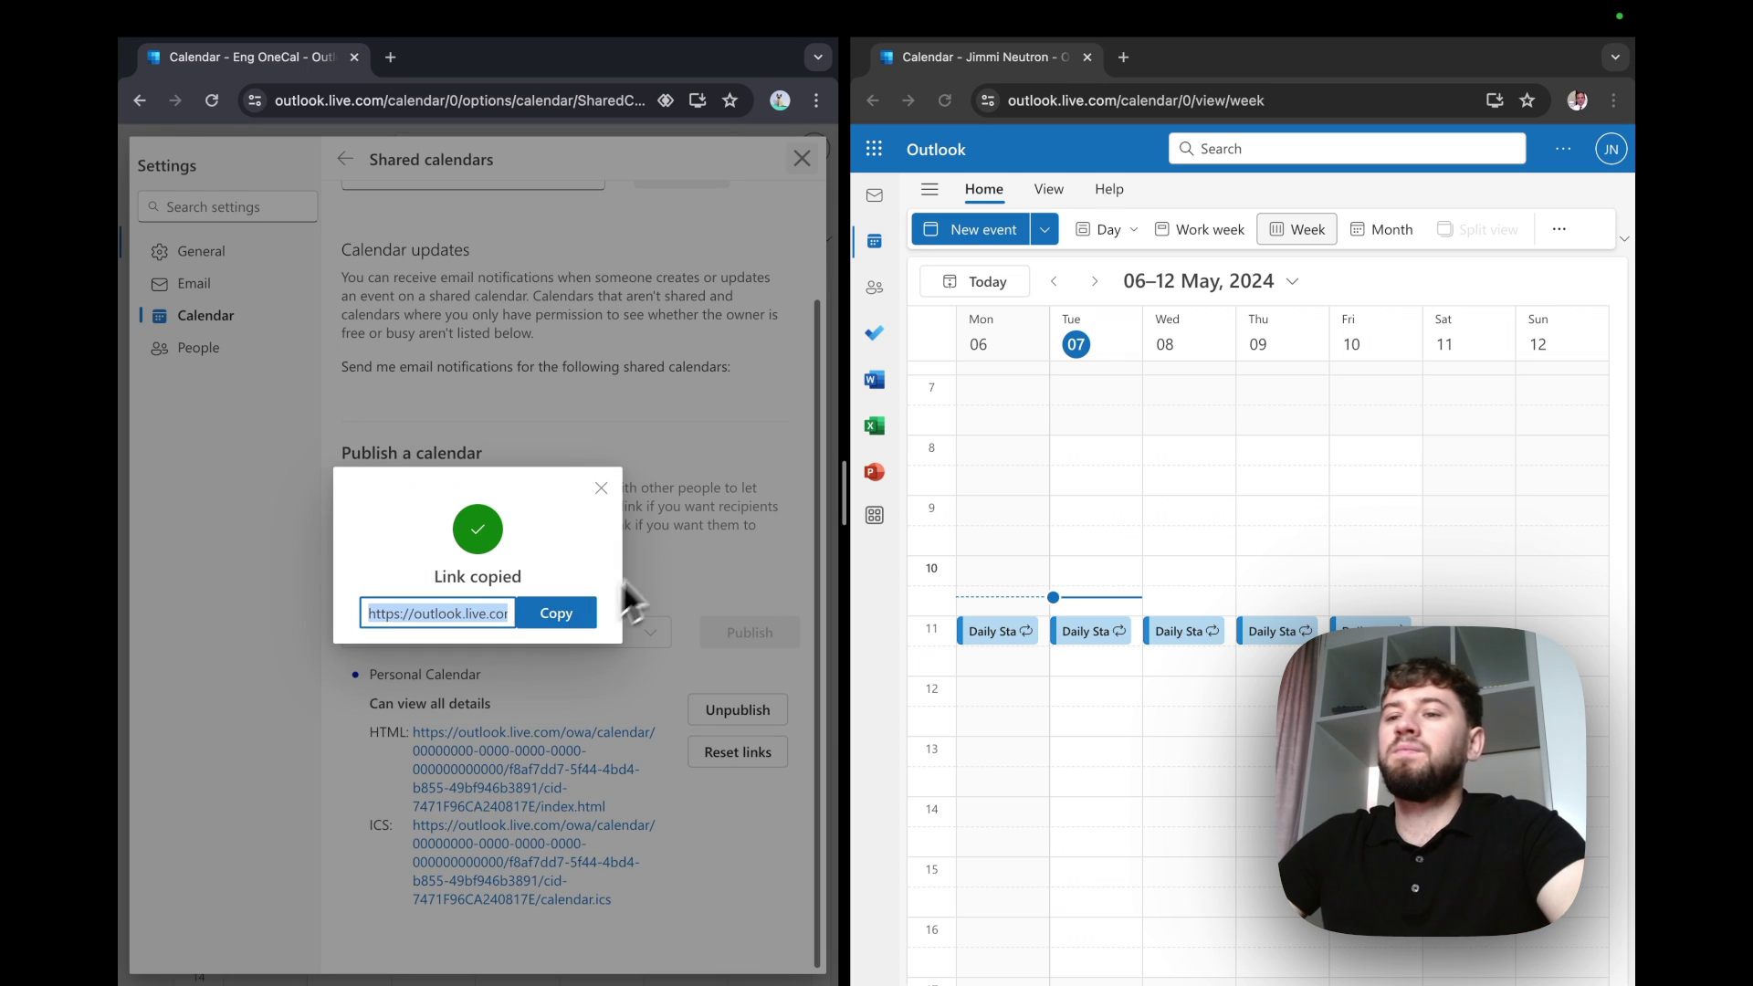
left_click(686, 531)
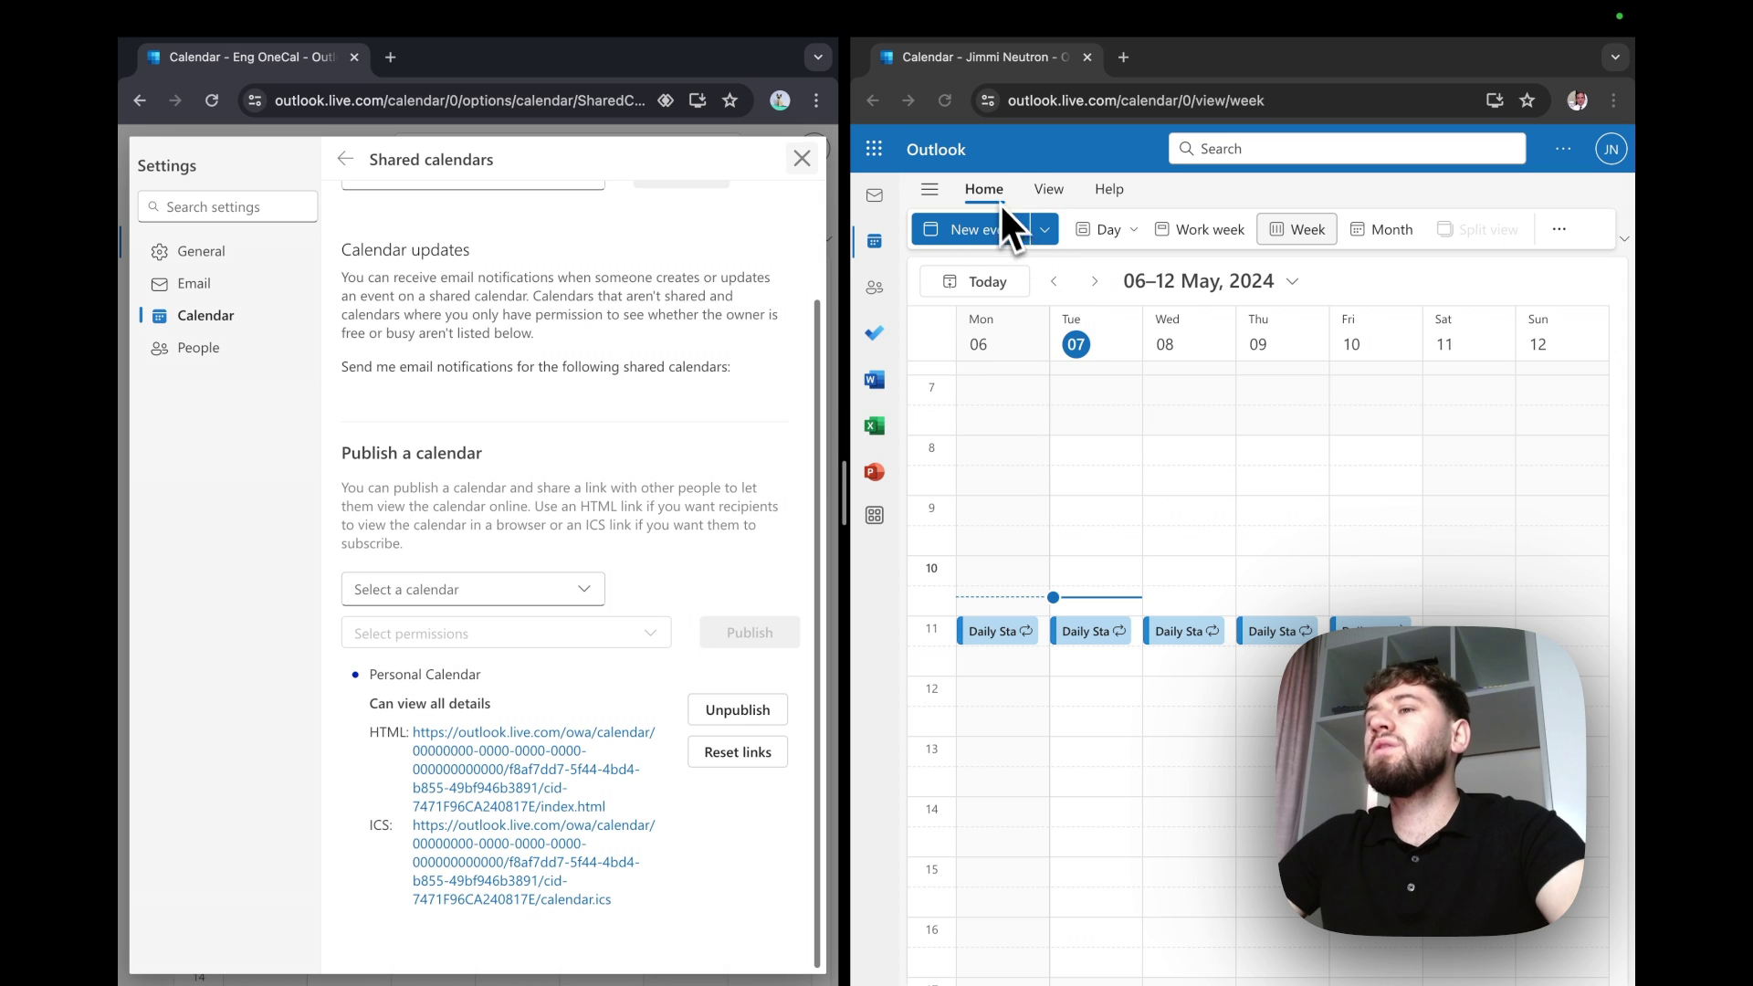
In the second account, add a calendar by web subscription using the copied ICS link
left_click(1029, 162)
left_click(930, 190)
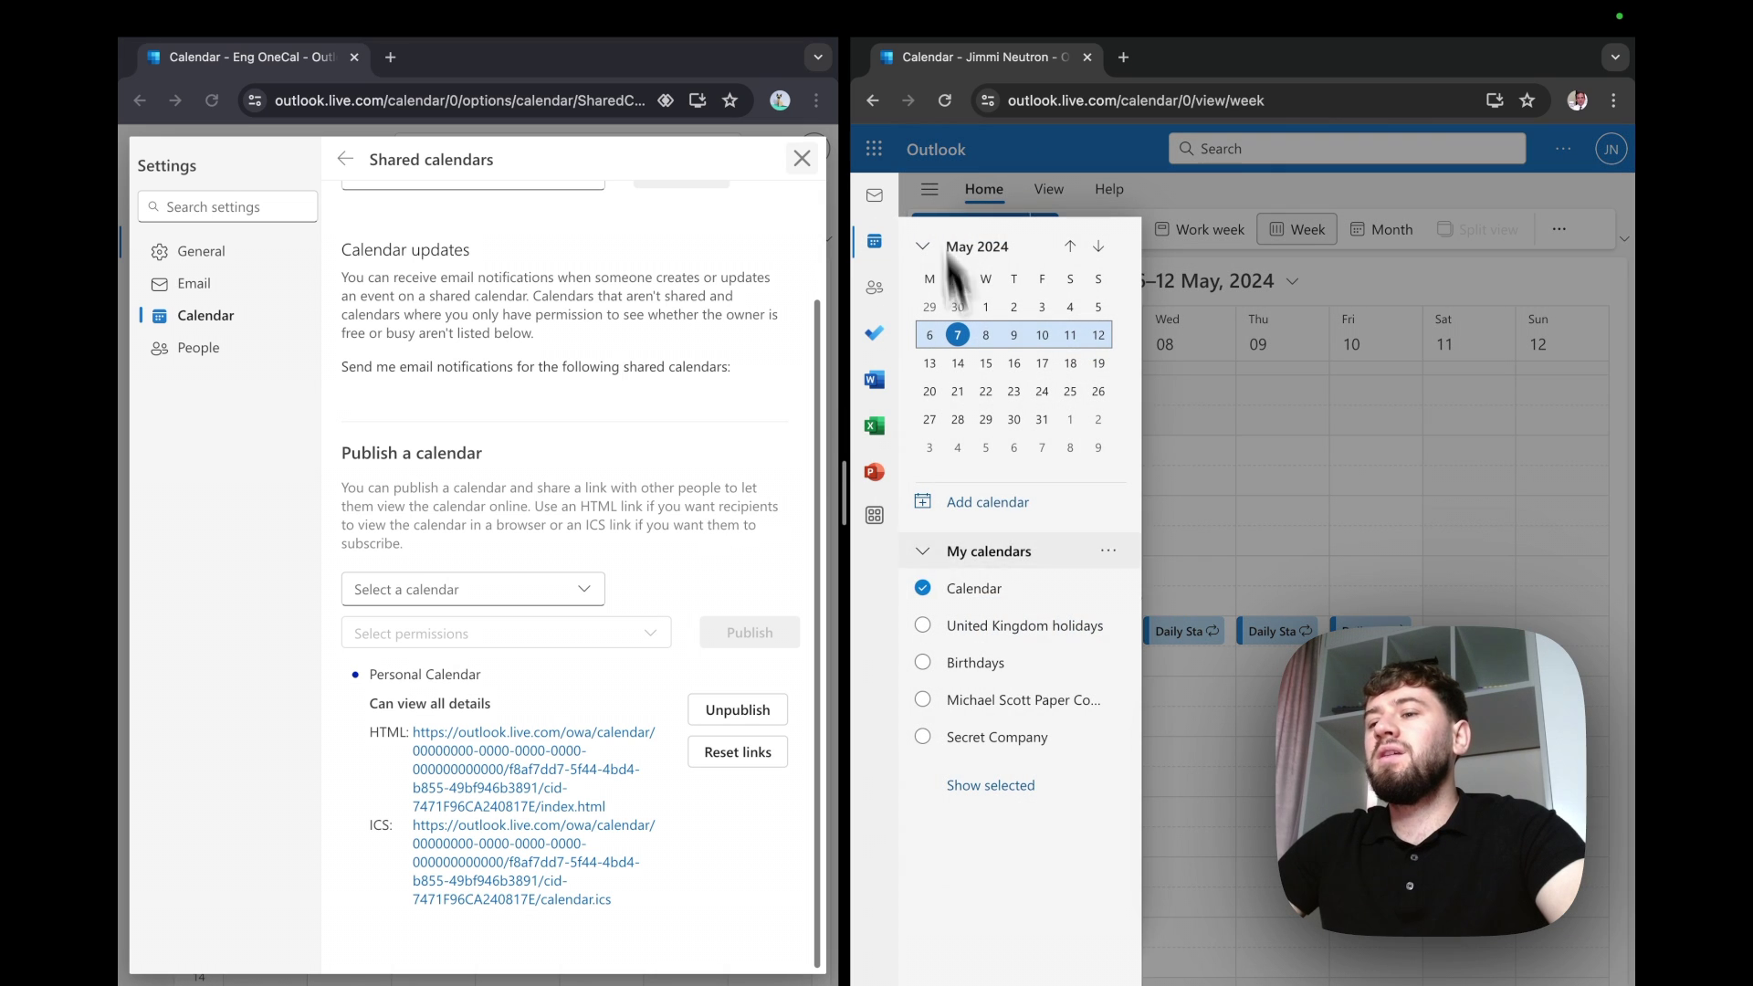
left_click(993, 507)
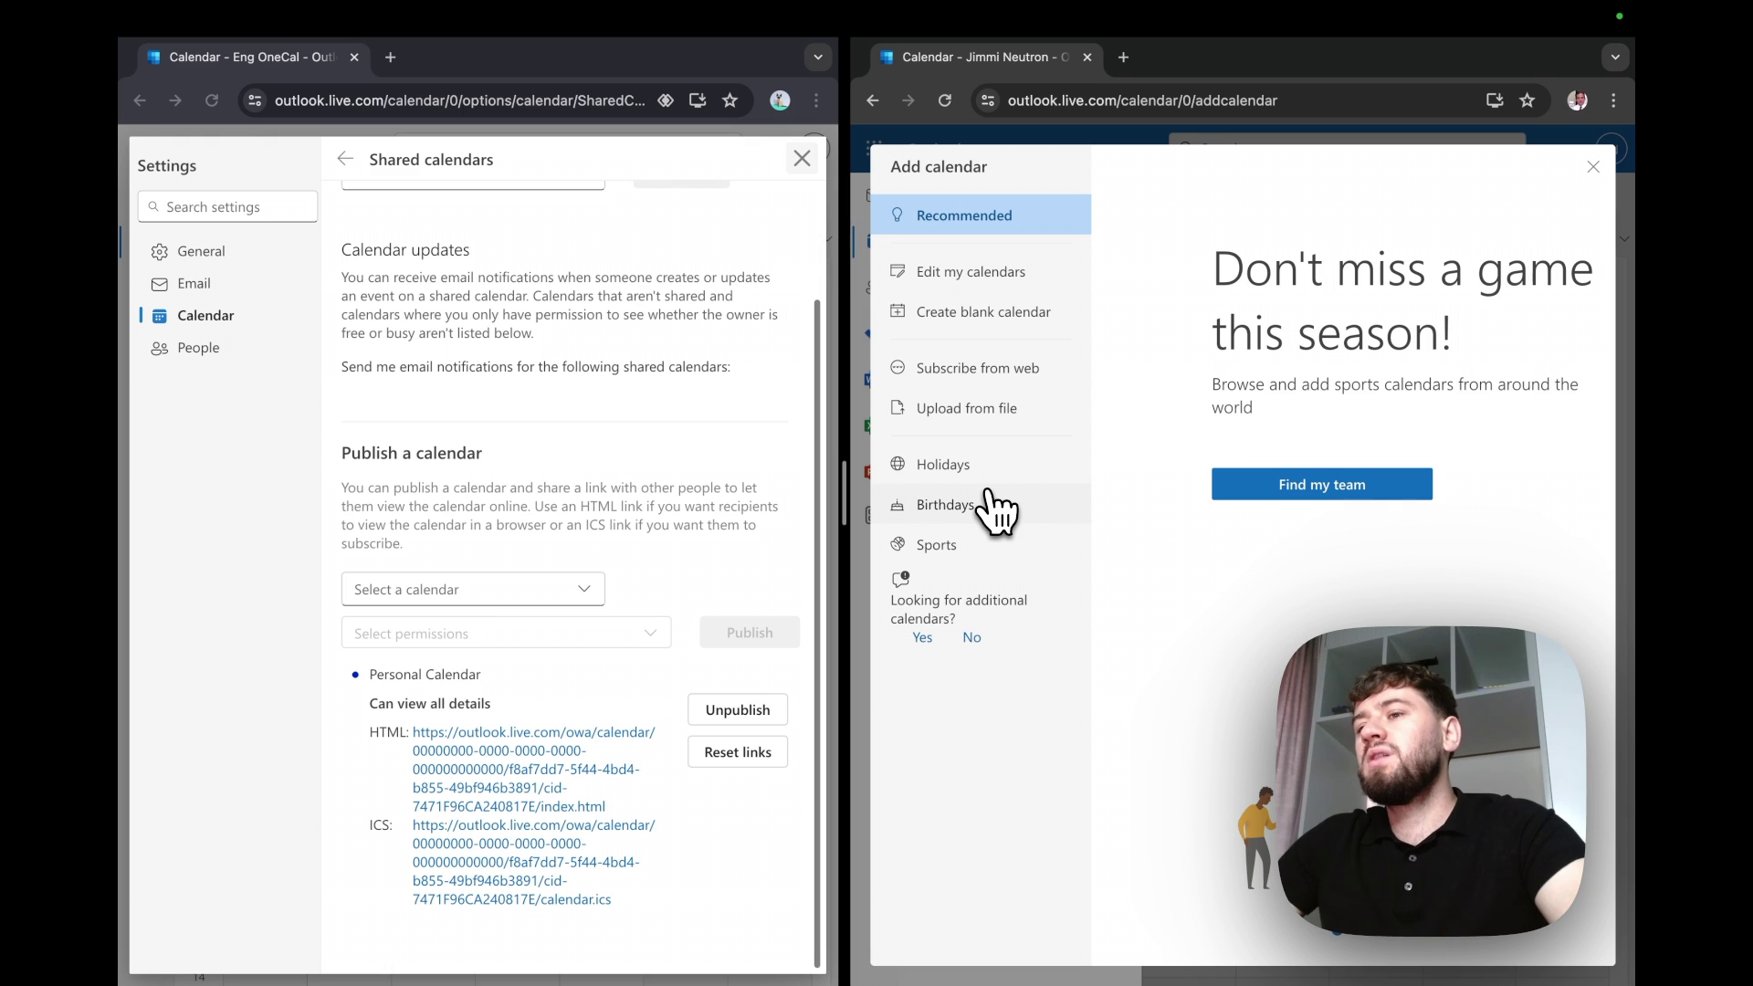
left_click(959, 374)
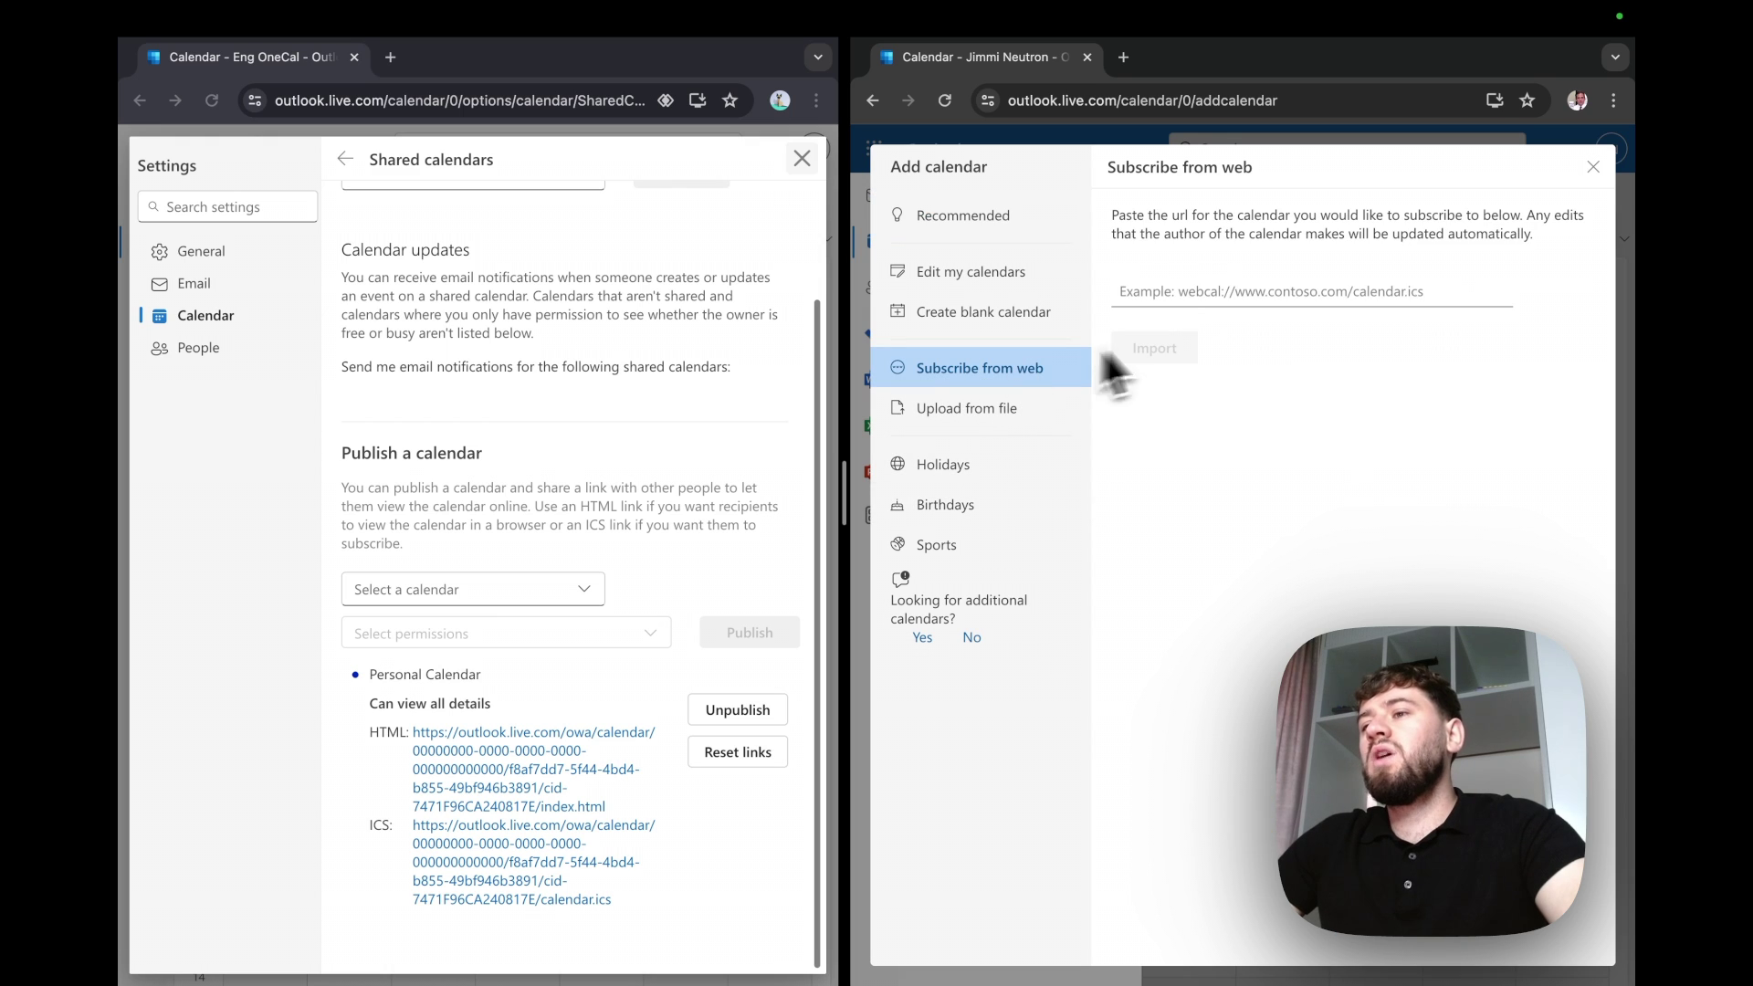
left_click(1210, 289)
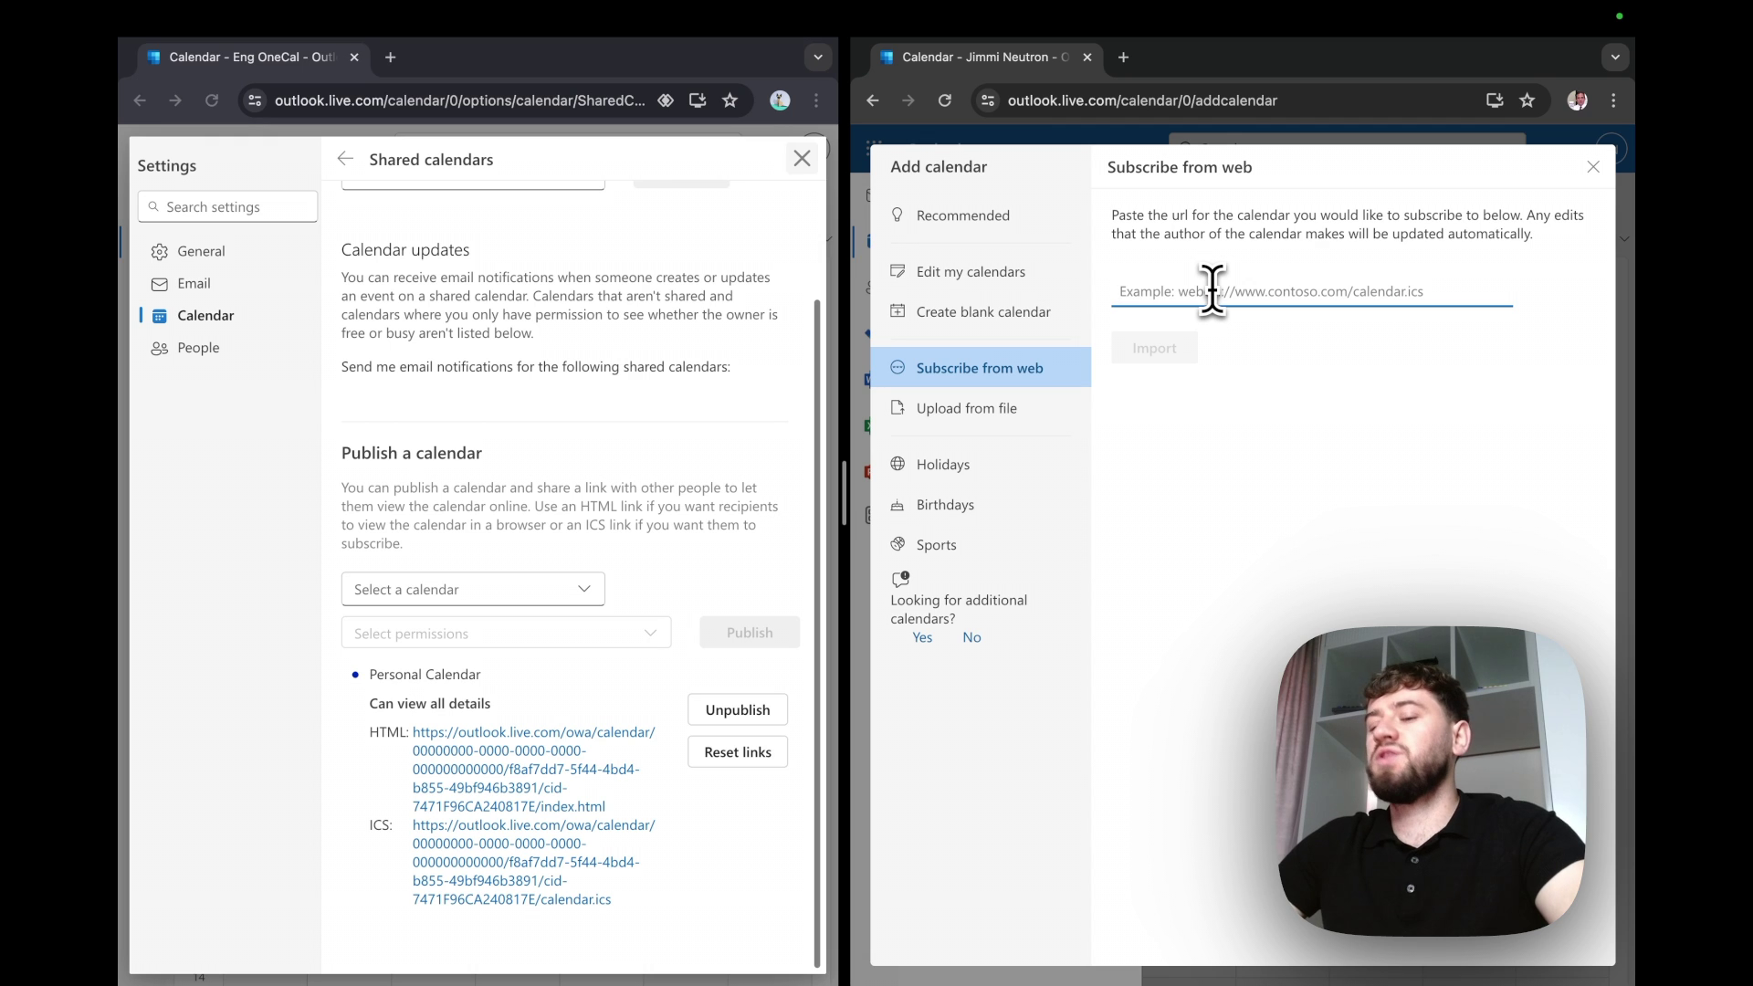
key("ctrl+v")
Name the subscribed calendar "Personal Calendar", set its colour to grey, import it and return to the week view
left_click(1180, 360)
type("P")
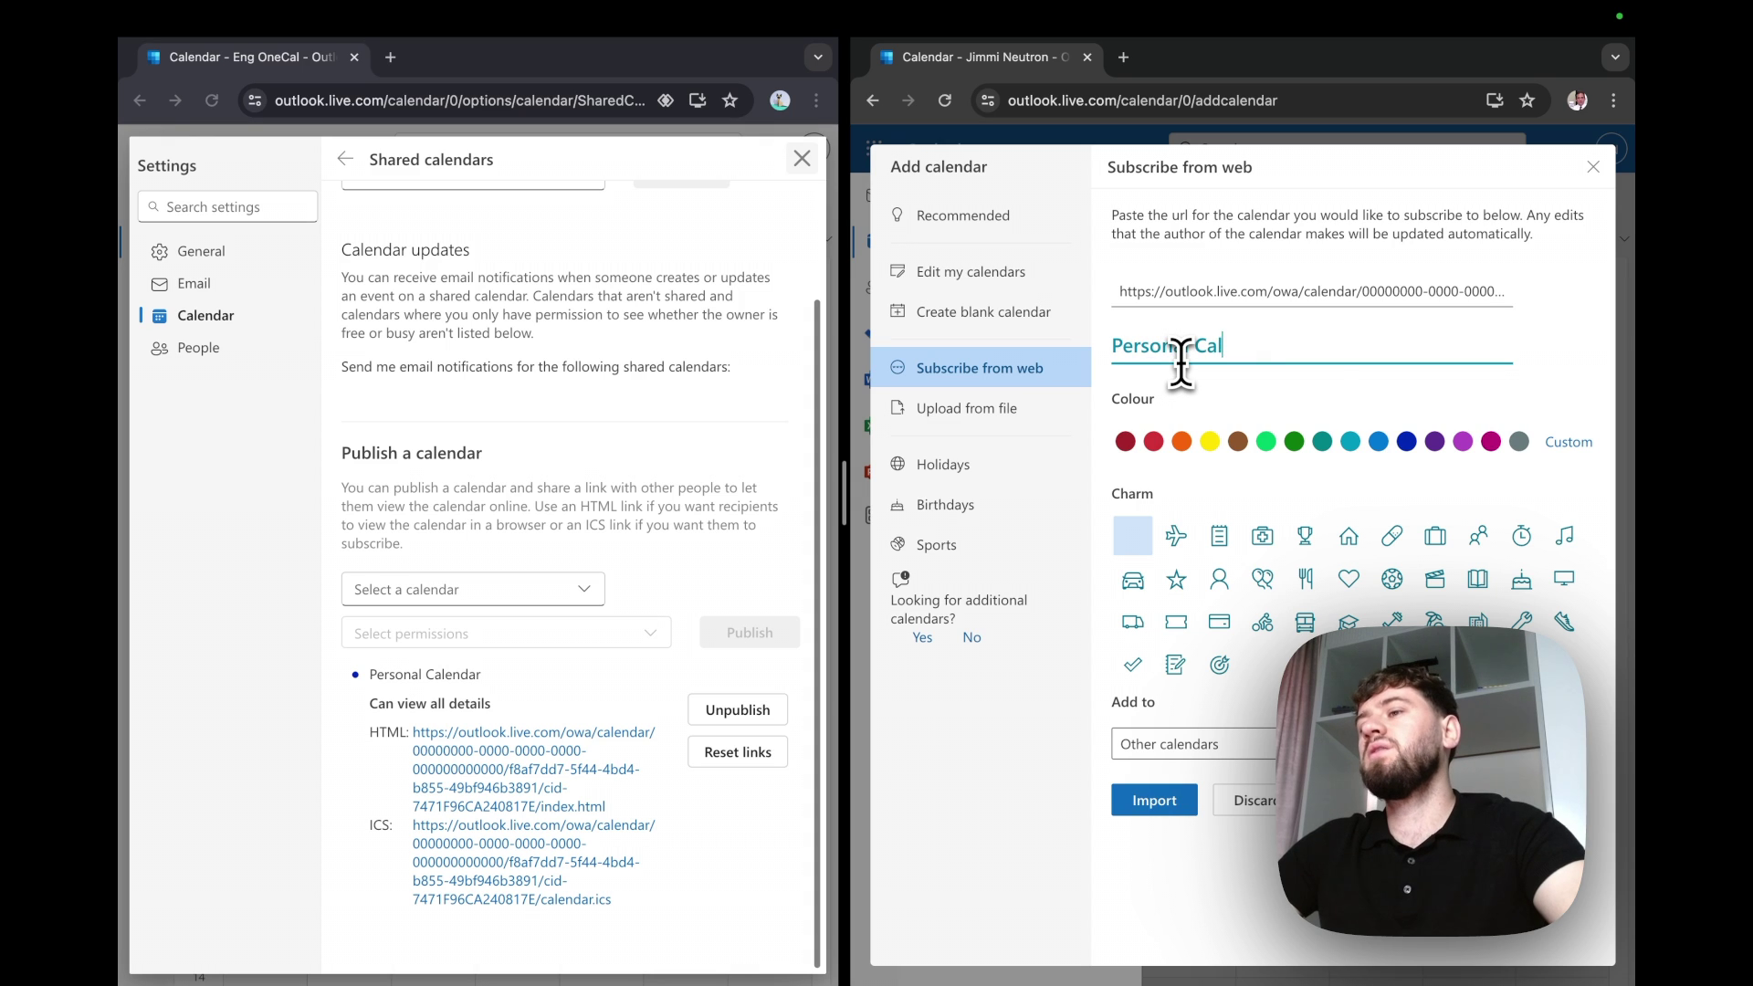
left_click(1210, 441)
left_click(1146, 801)
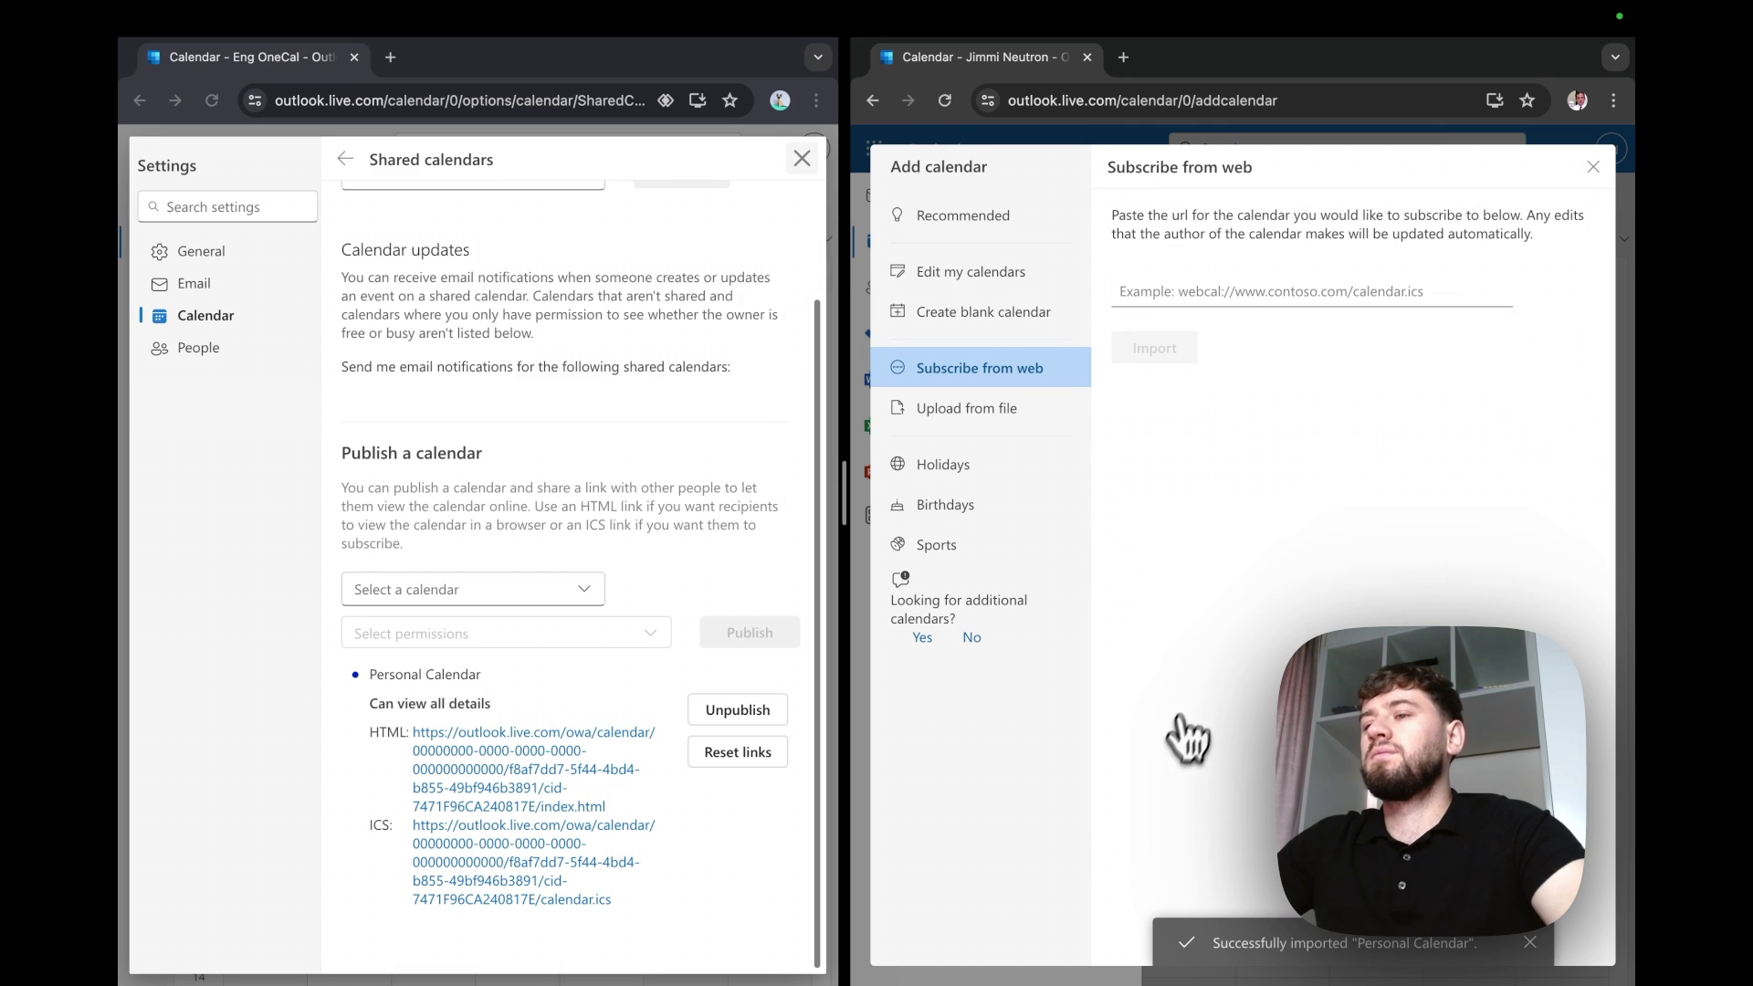
left_click(1595, 167)
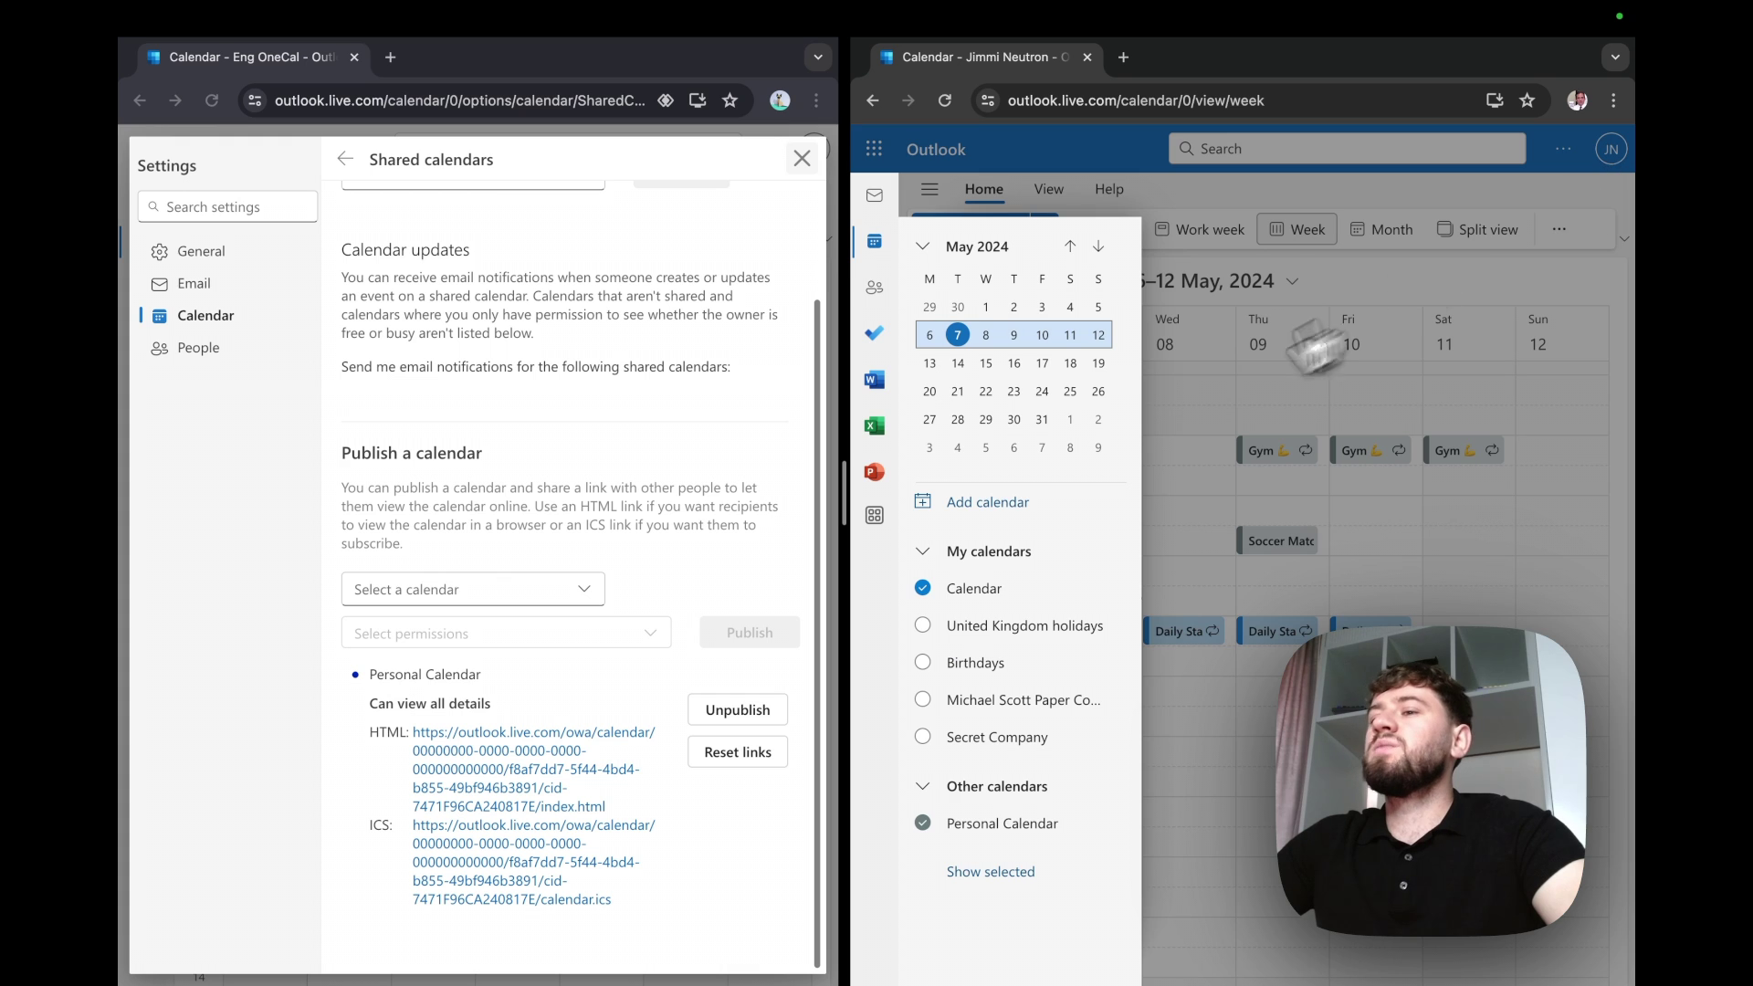
Check the second account's week view and its calendar list for the subscribed Personal Calendar
left_click(1196, 384)
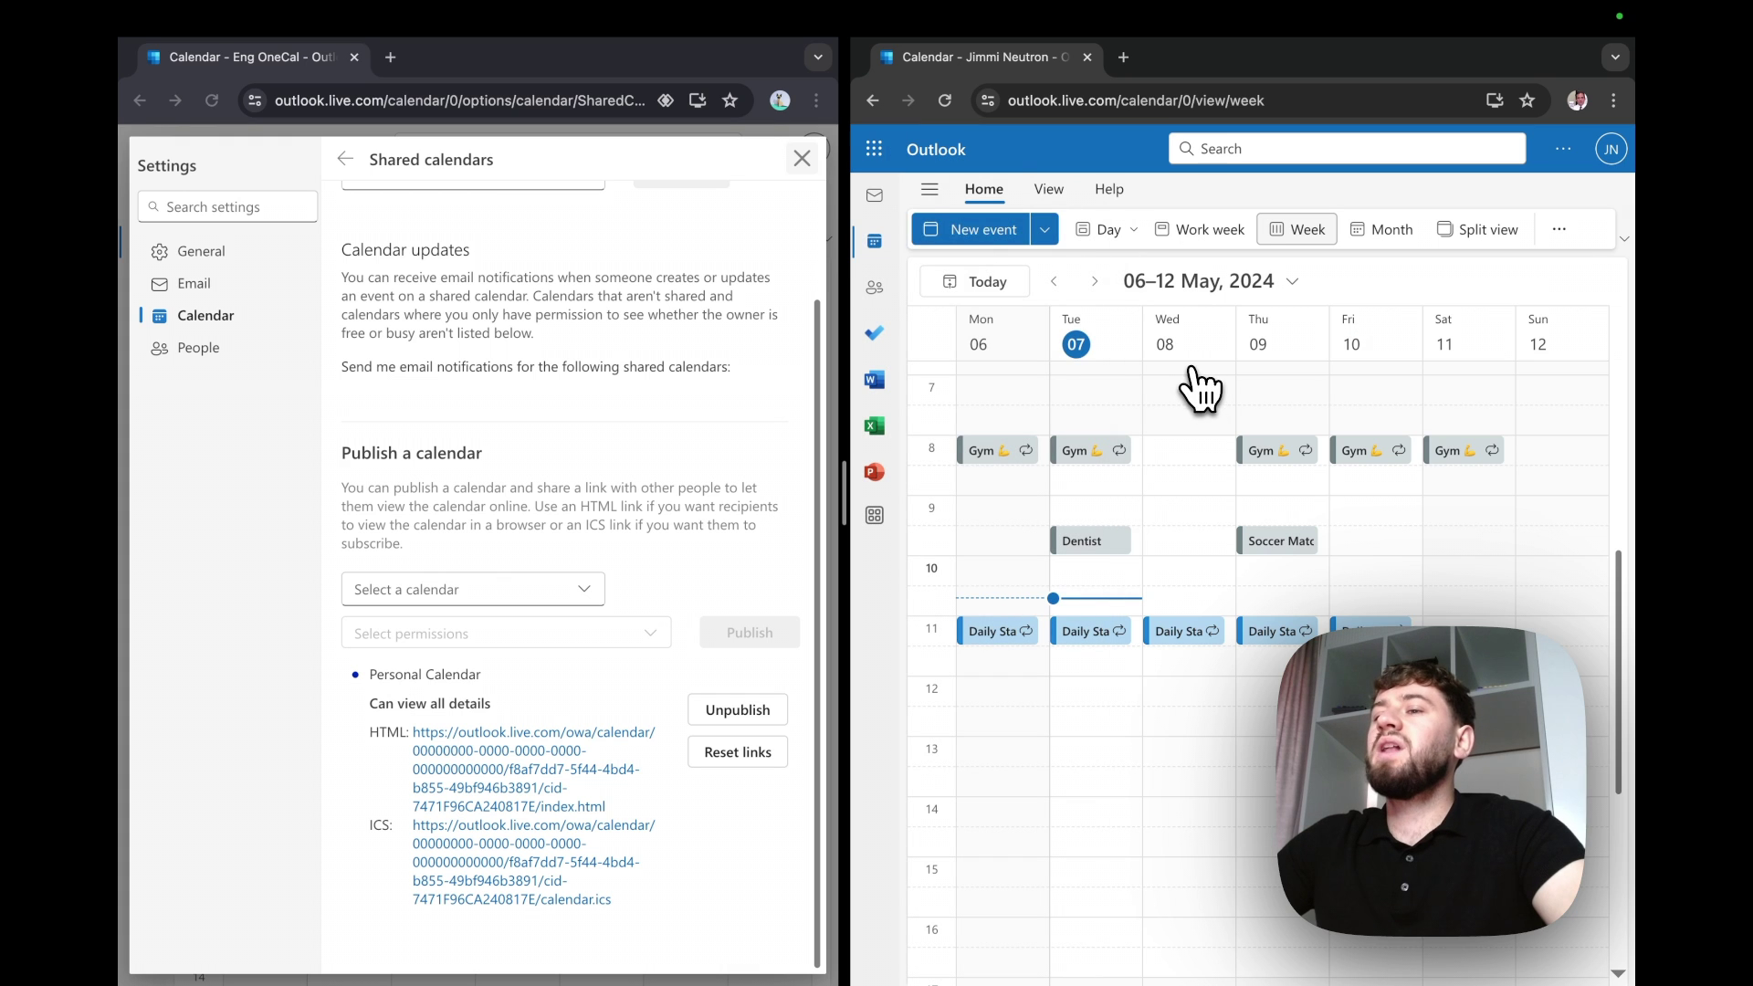
left_click(929, 189)
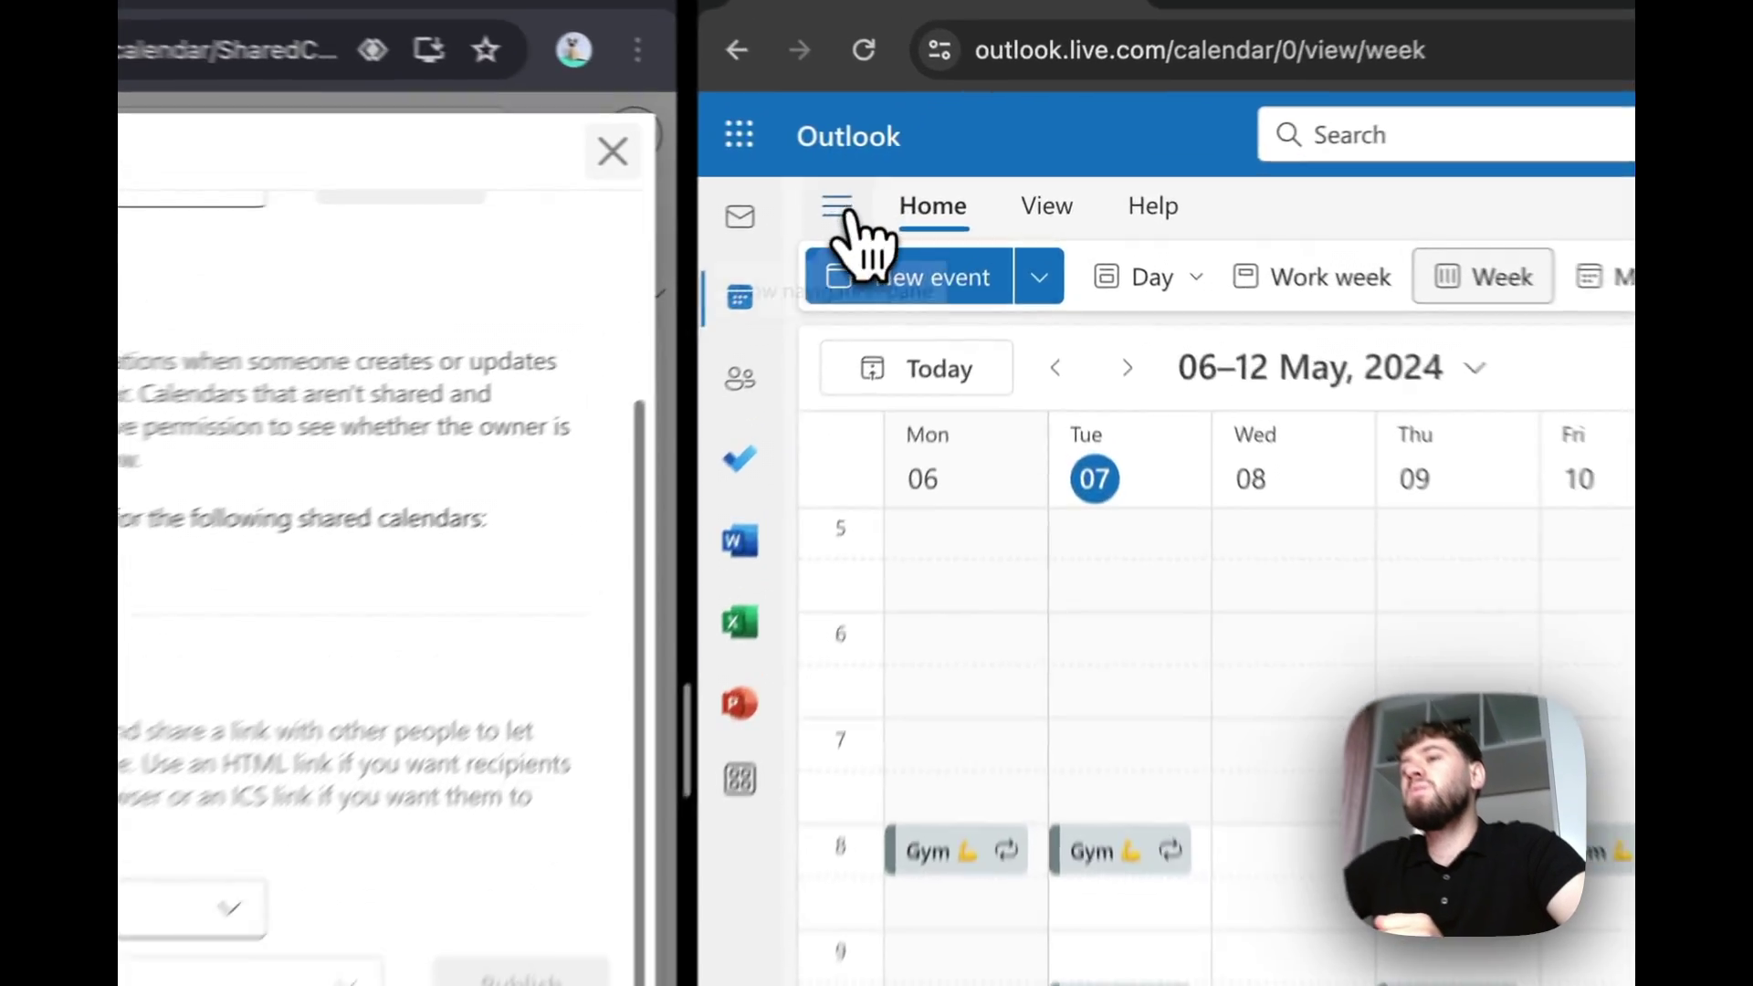
left_click(840, 208)
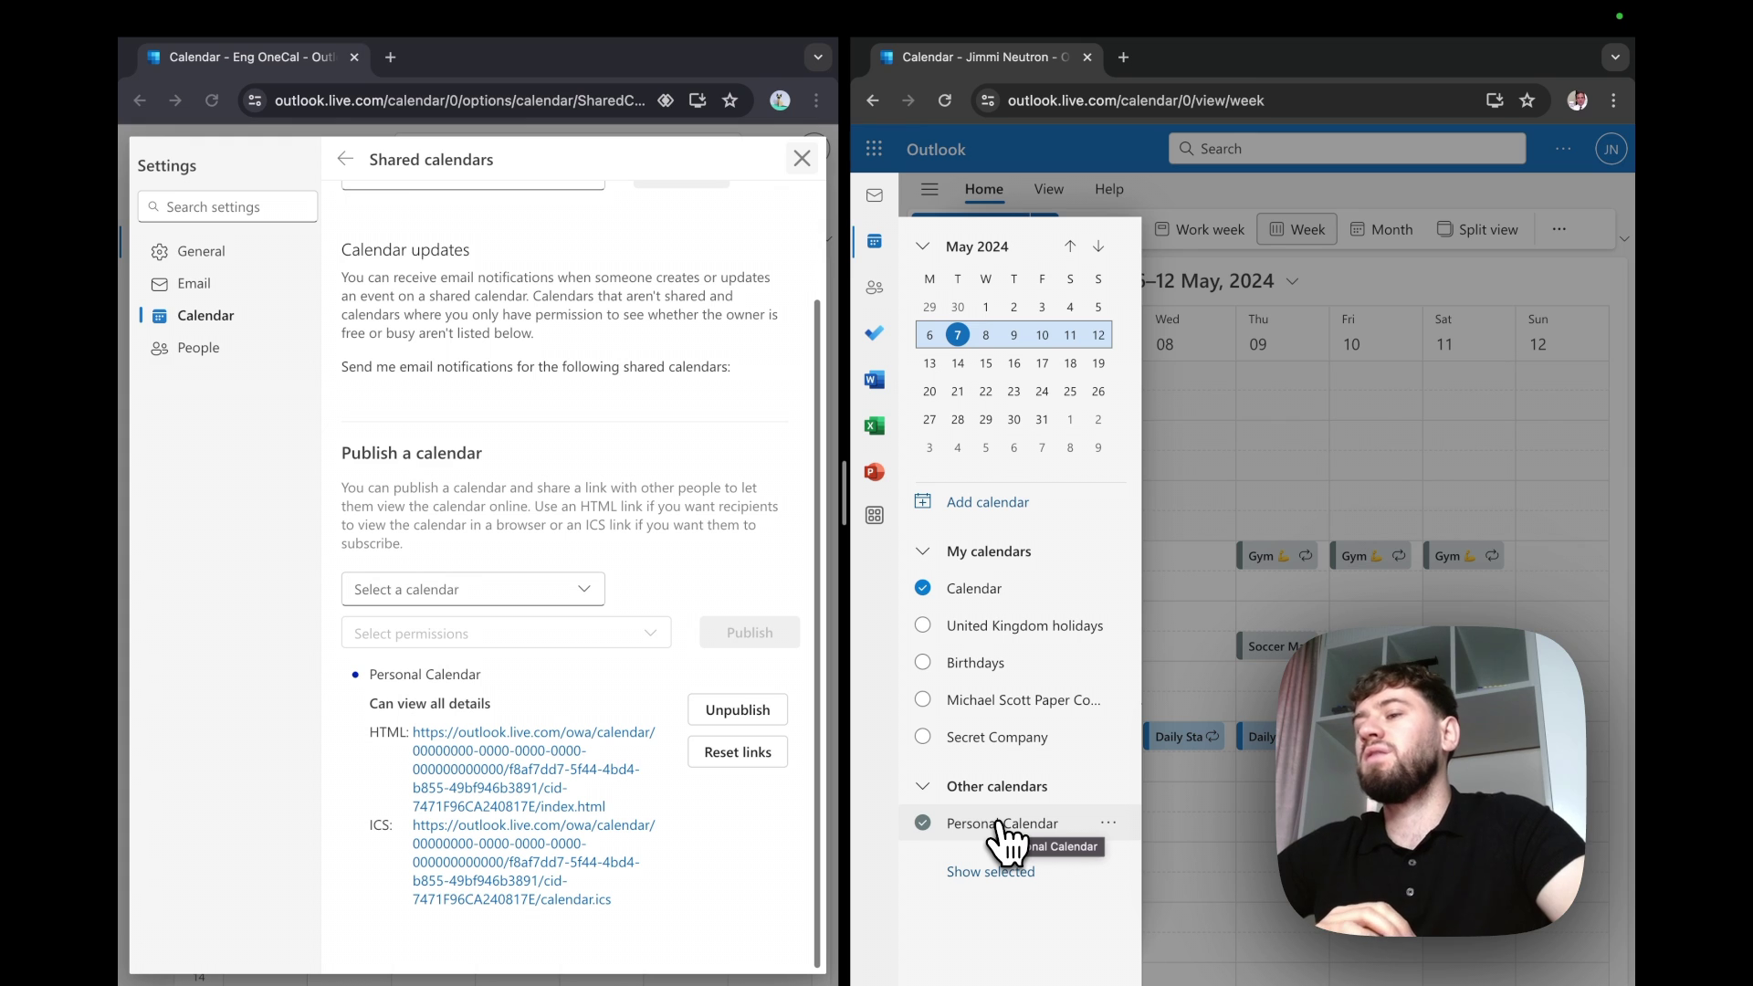
left_click(1220, 704)
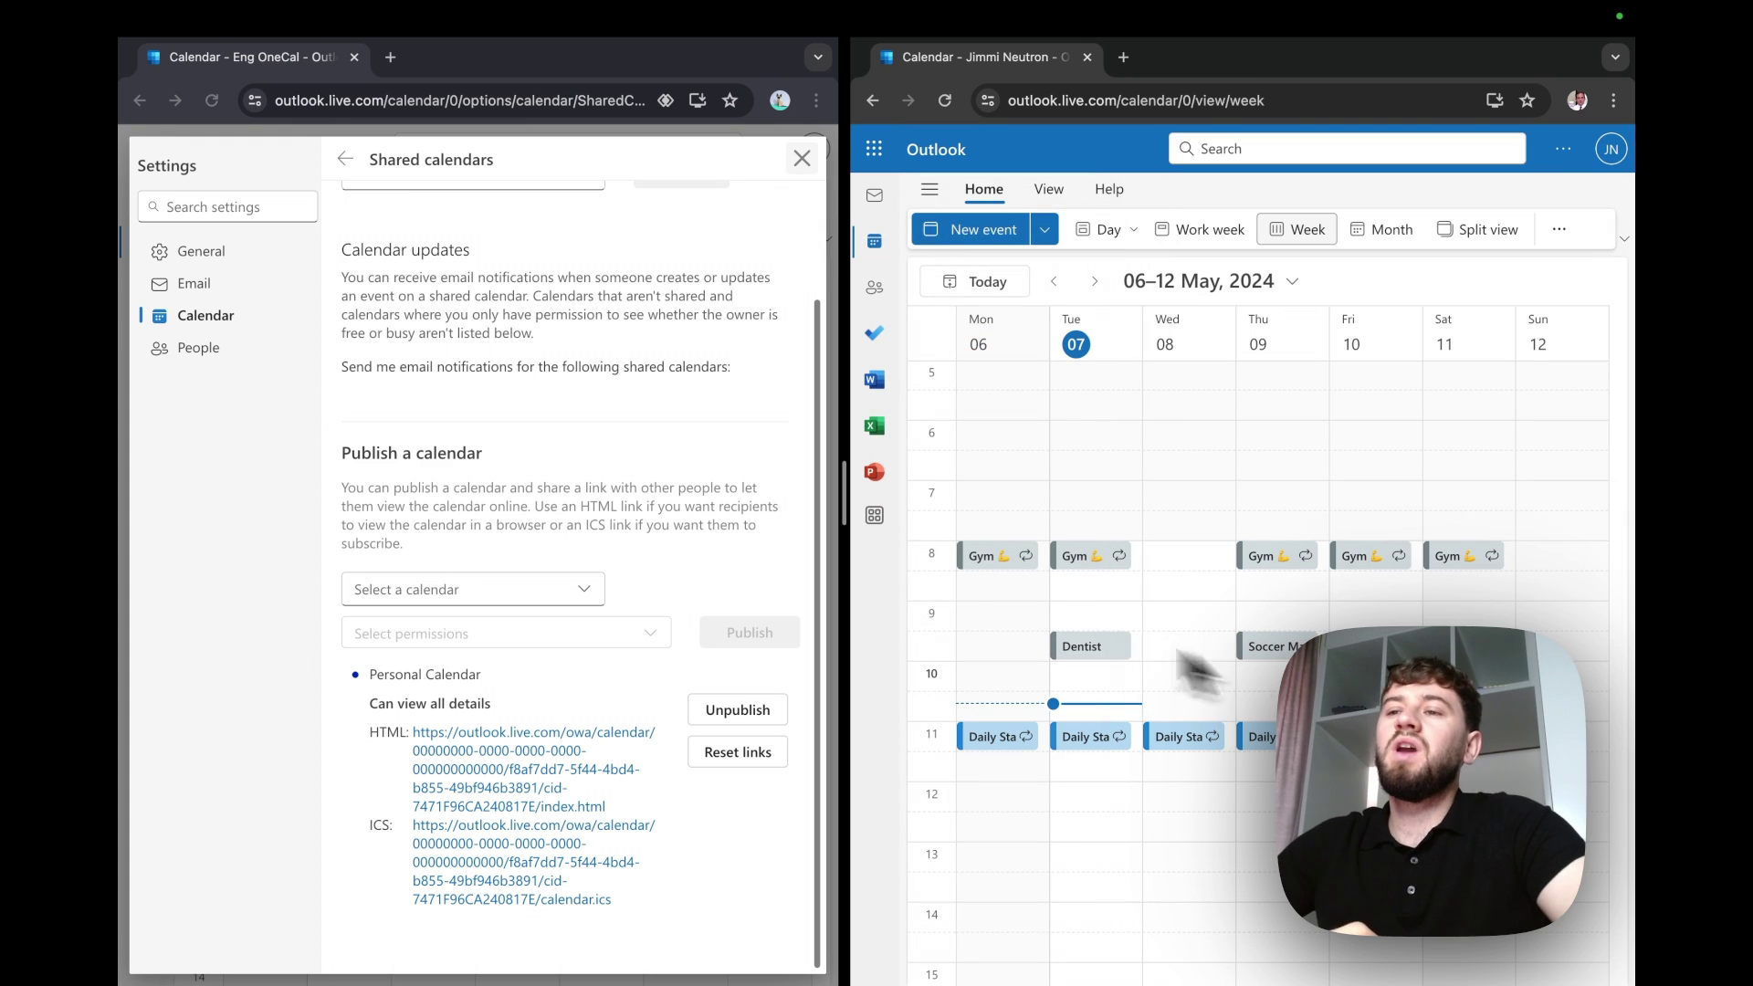
Close the first account's shared calendar settings, make its browser window full screen and open onecal.io in a new tab
left_click(801, 159)
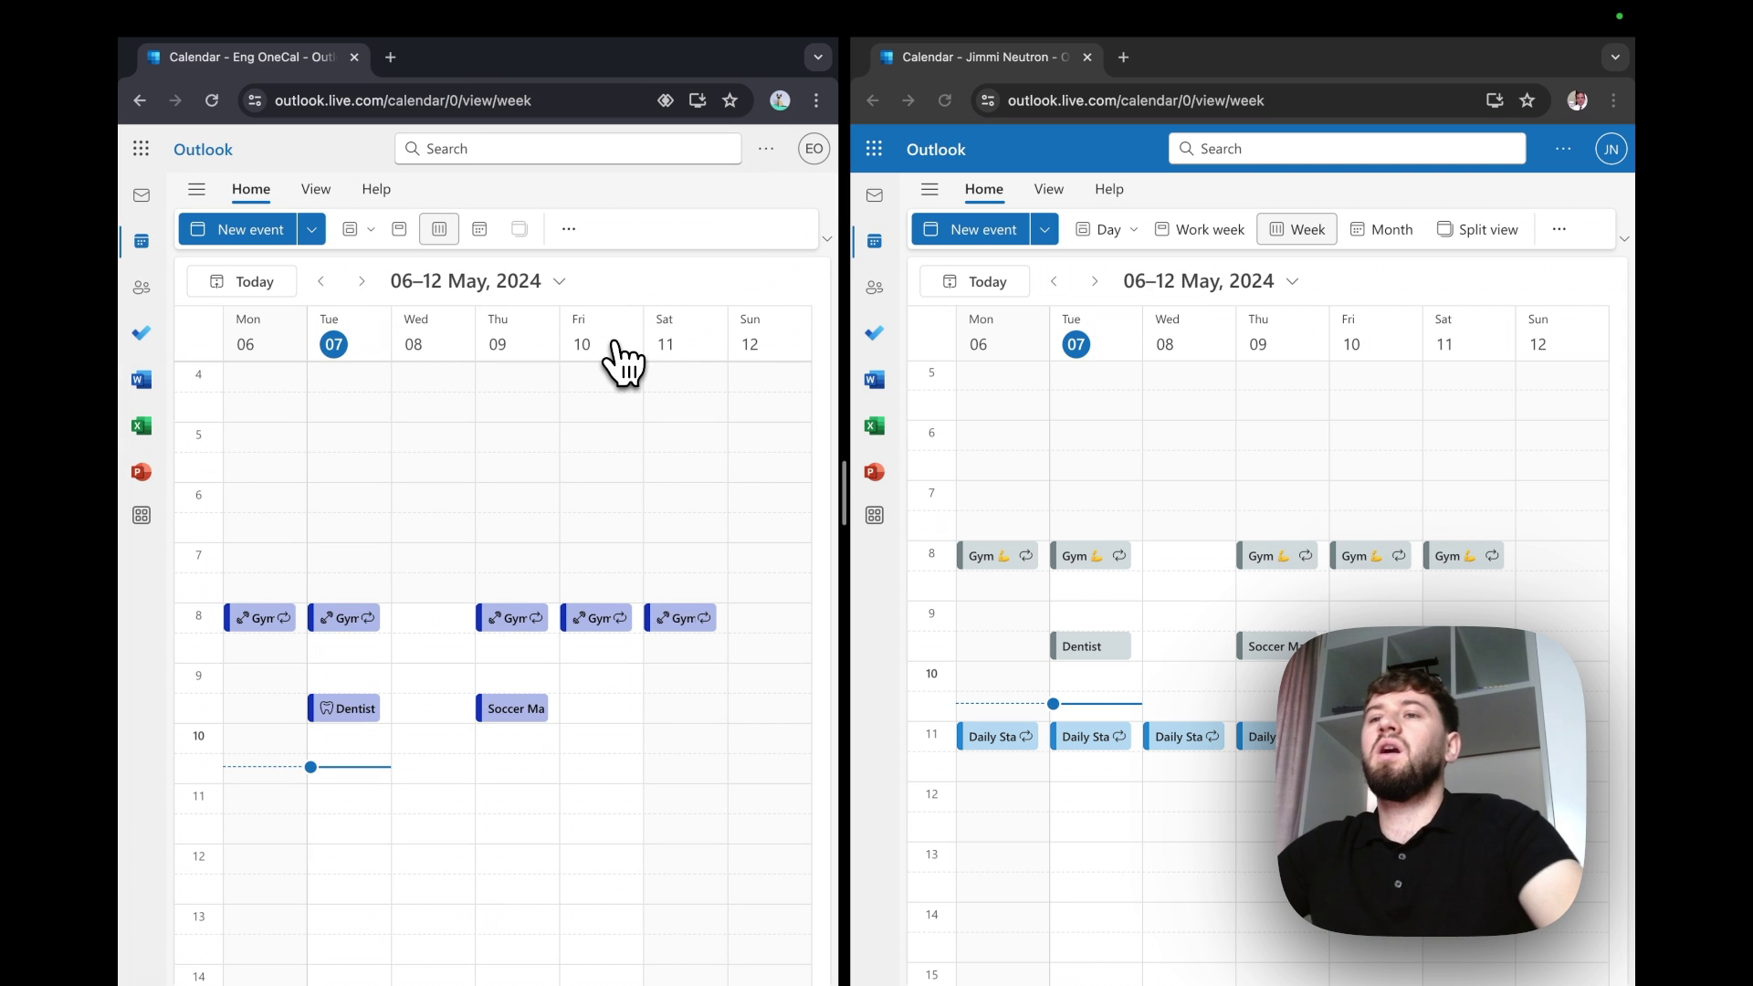
left_click(187, 57)
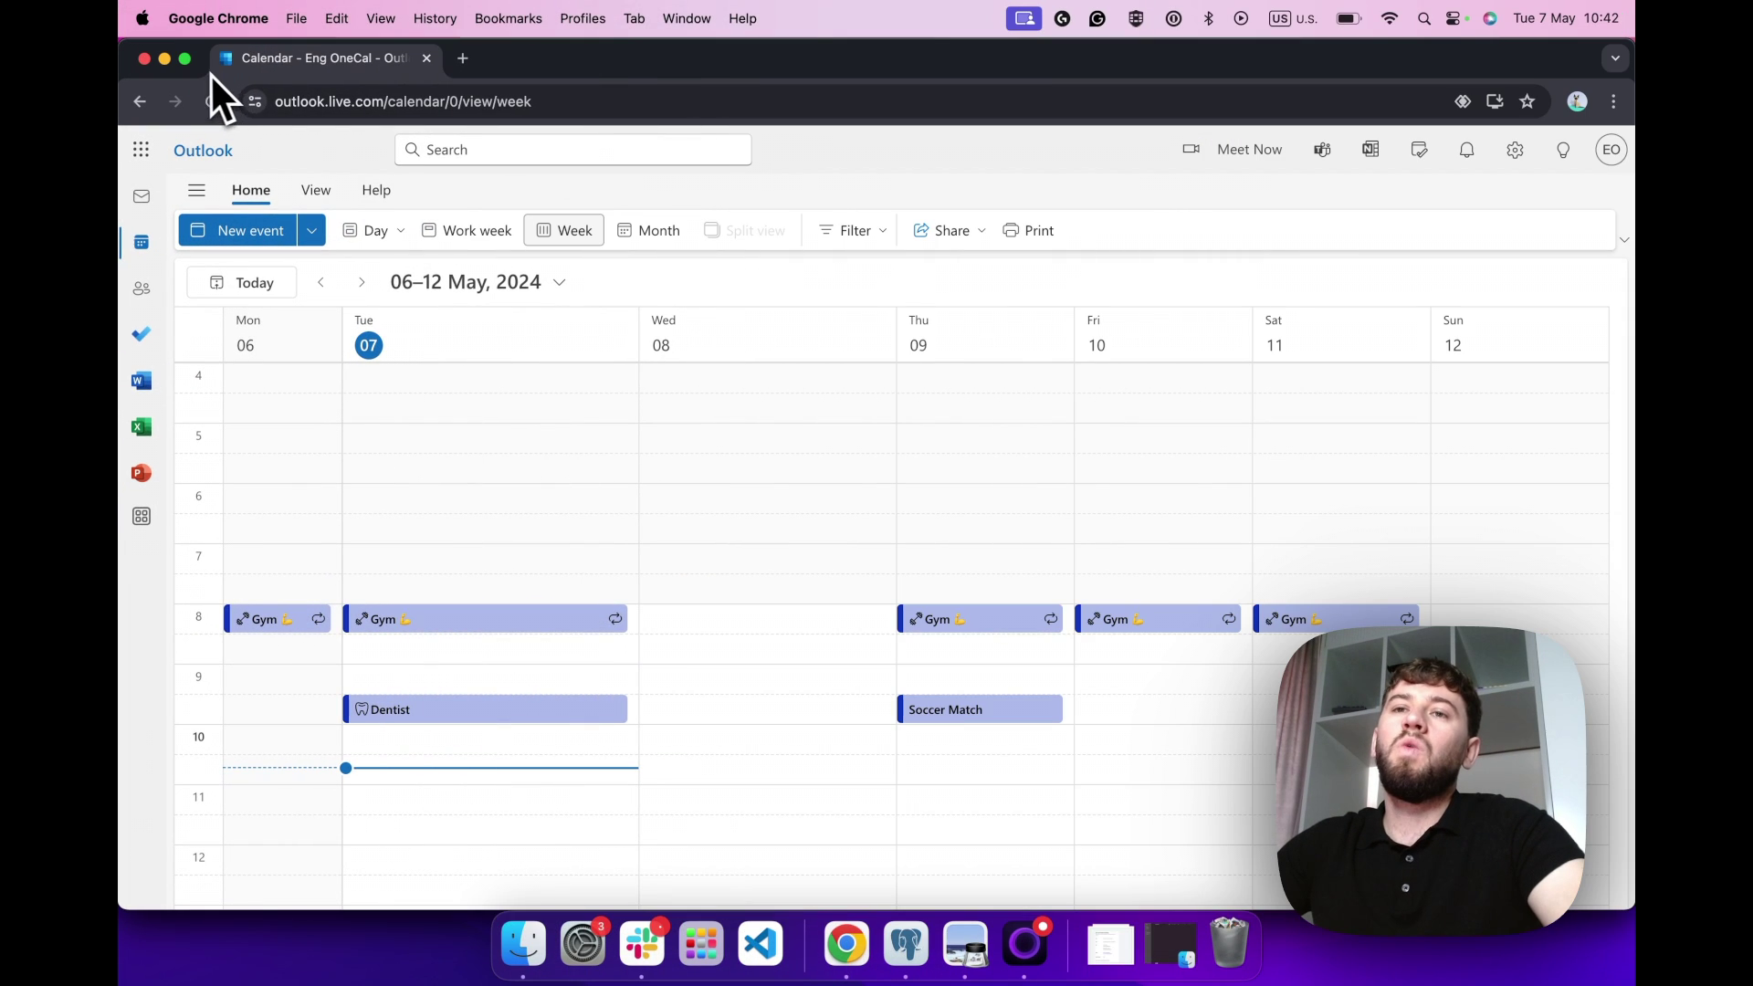
left_click(184, 57)
key("super+t")
type("onecal")
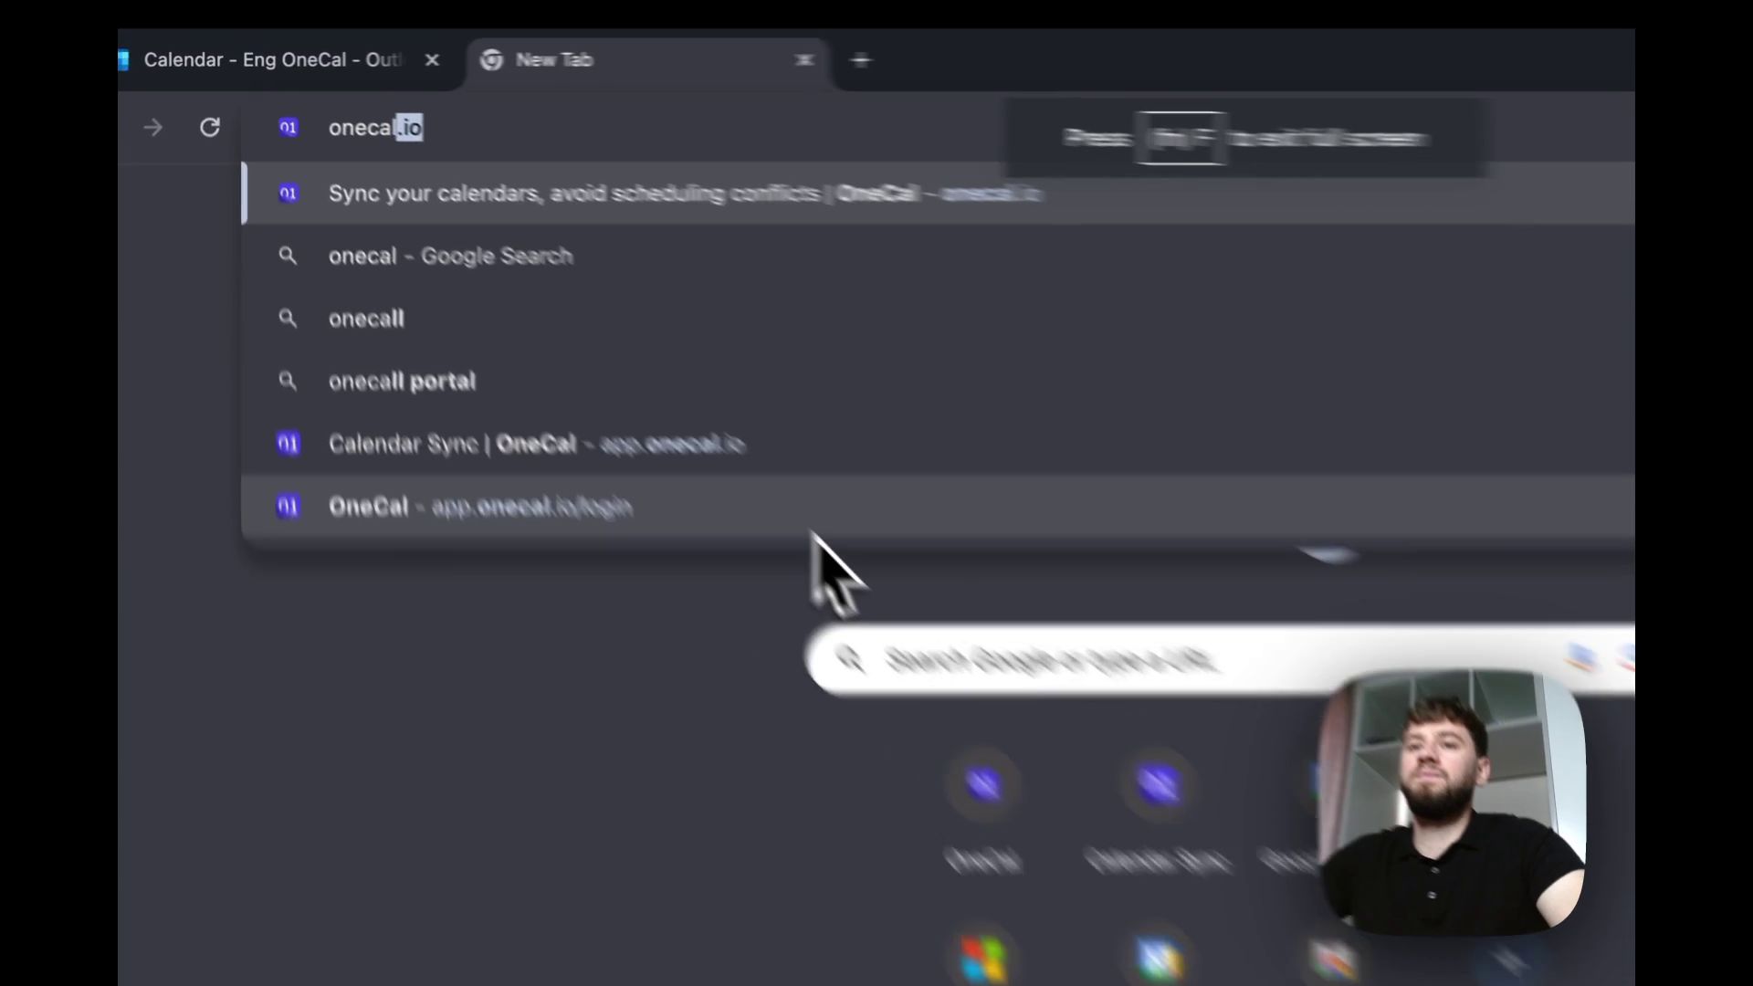
key("Return")
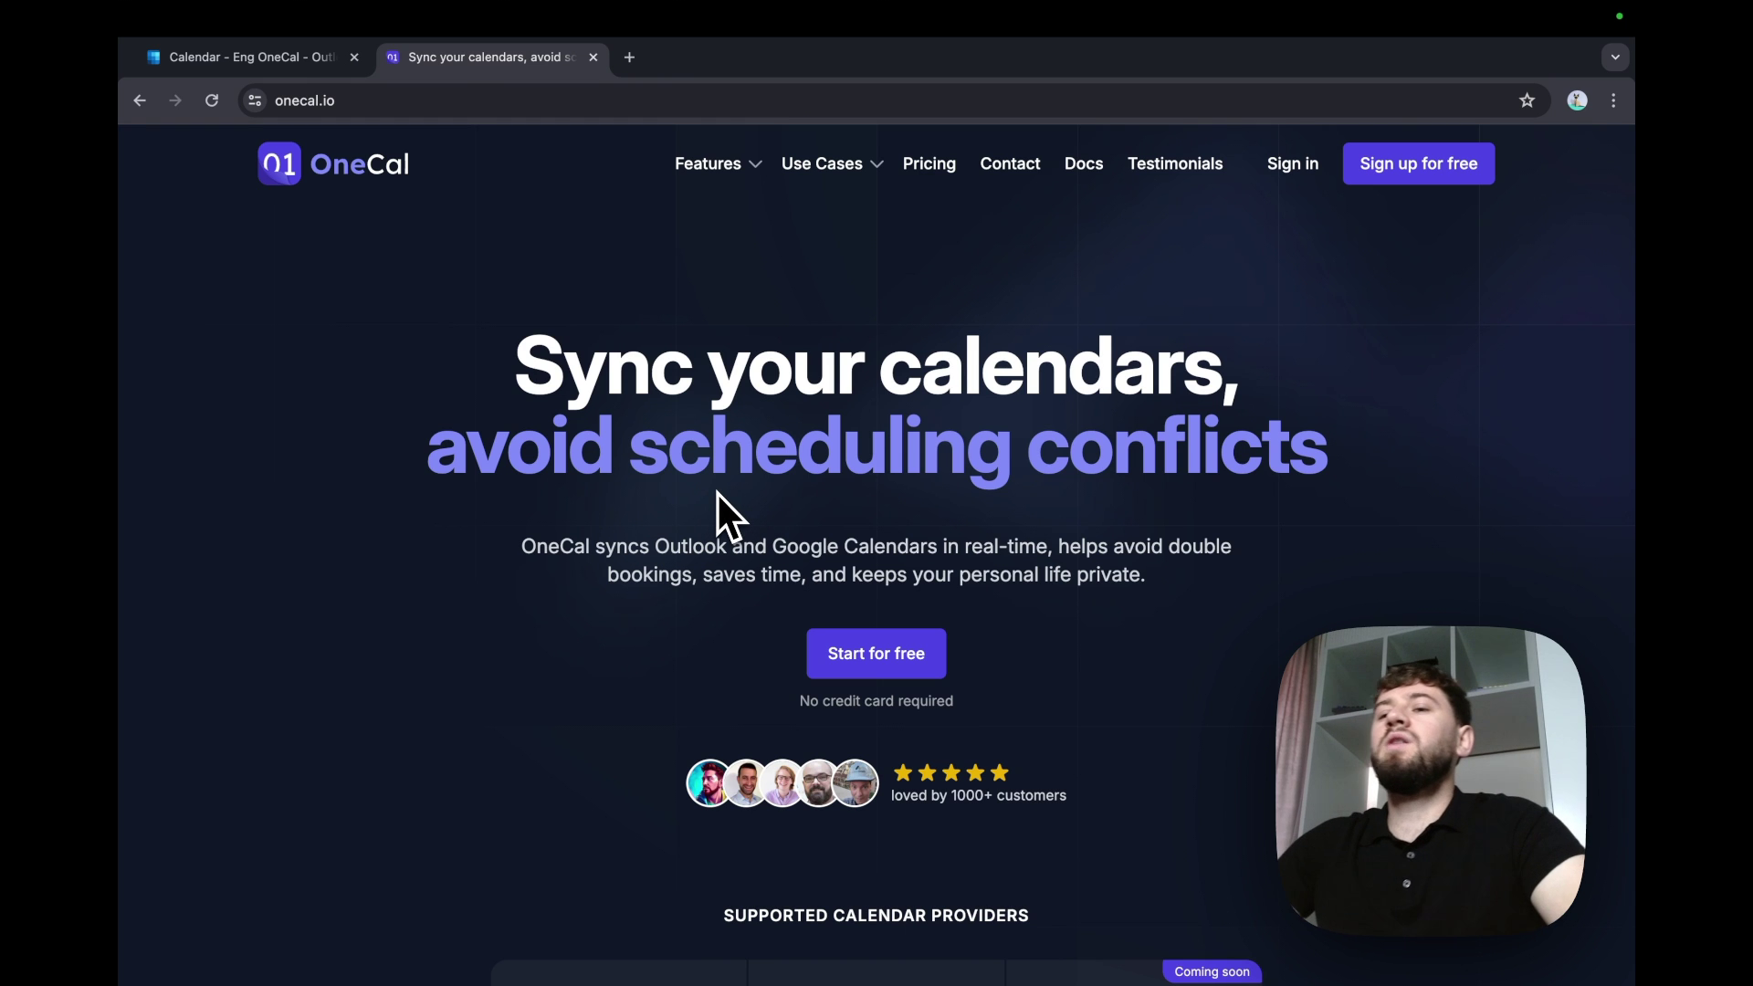
Review the OneCal home page's supported calendar providers and its privacy-focused calendar sync section
scroll(999, 493, "down", 6)
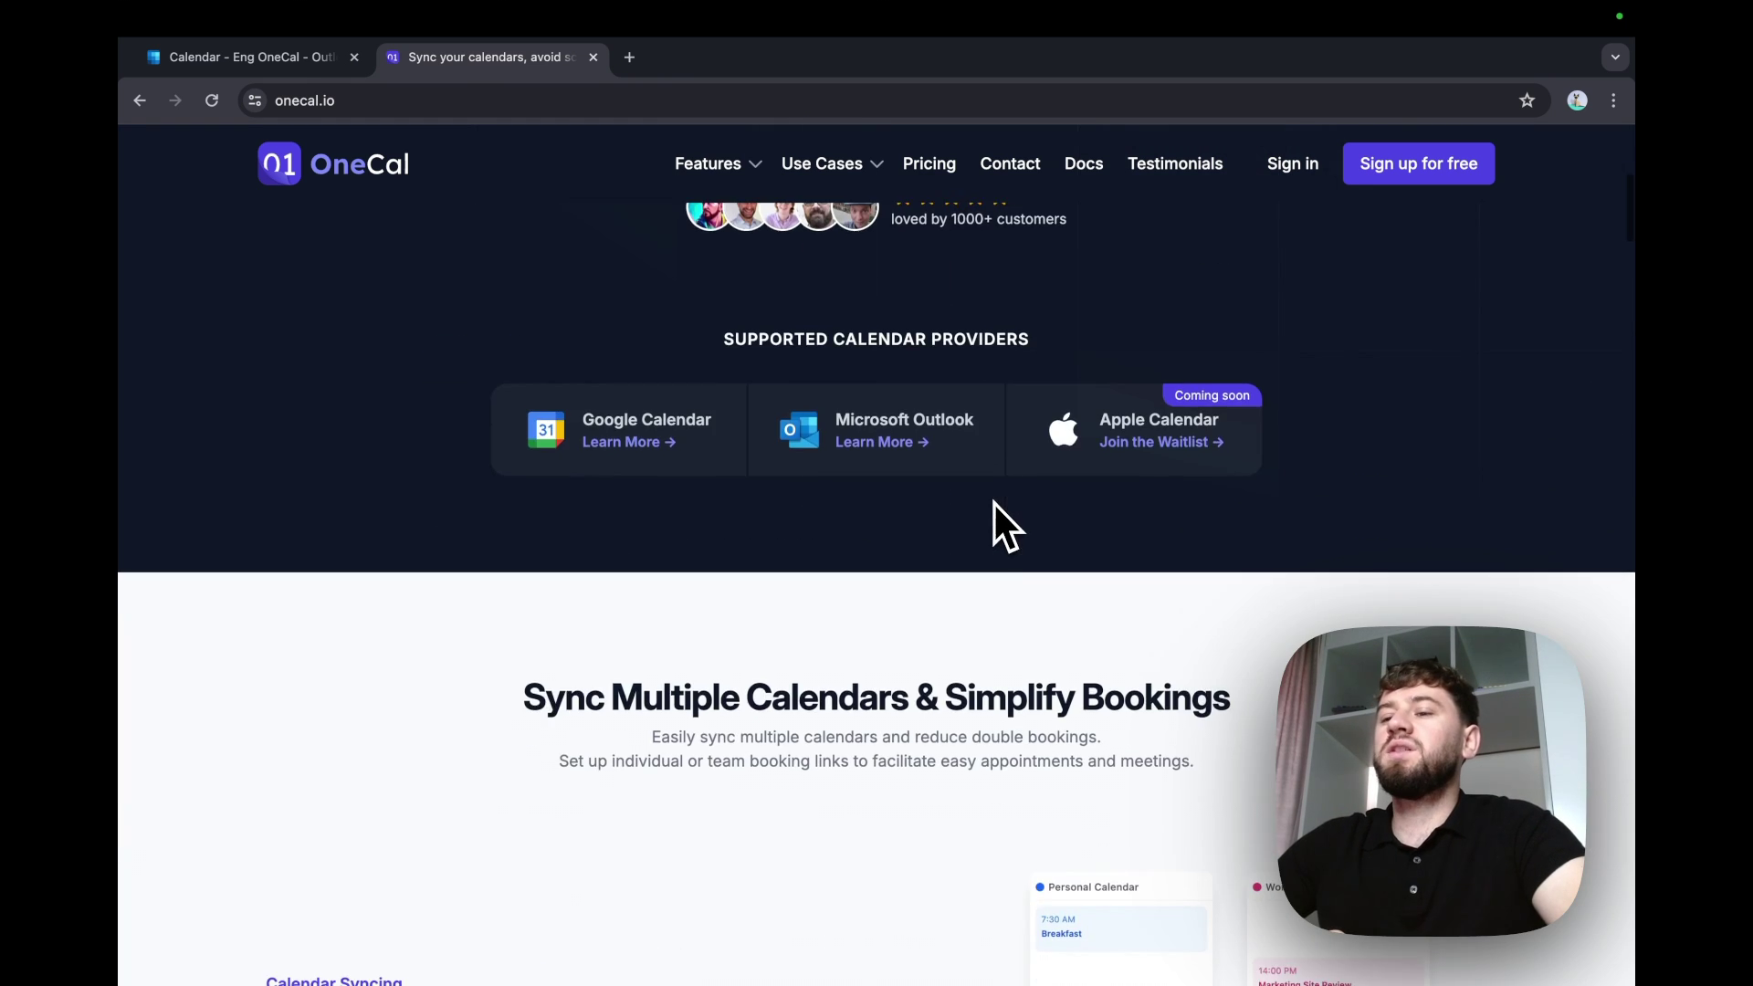
scroll(994, 504, "down", 5)
scroll(994, 504, "up", 5)
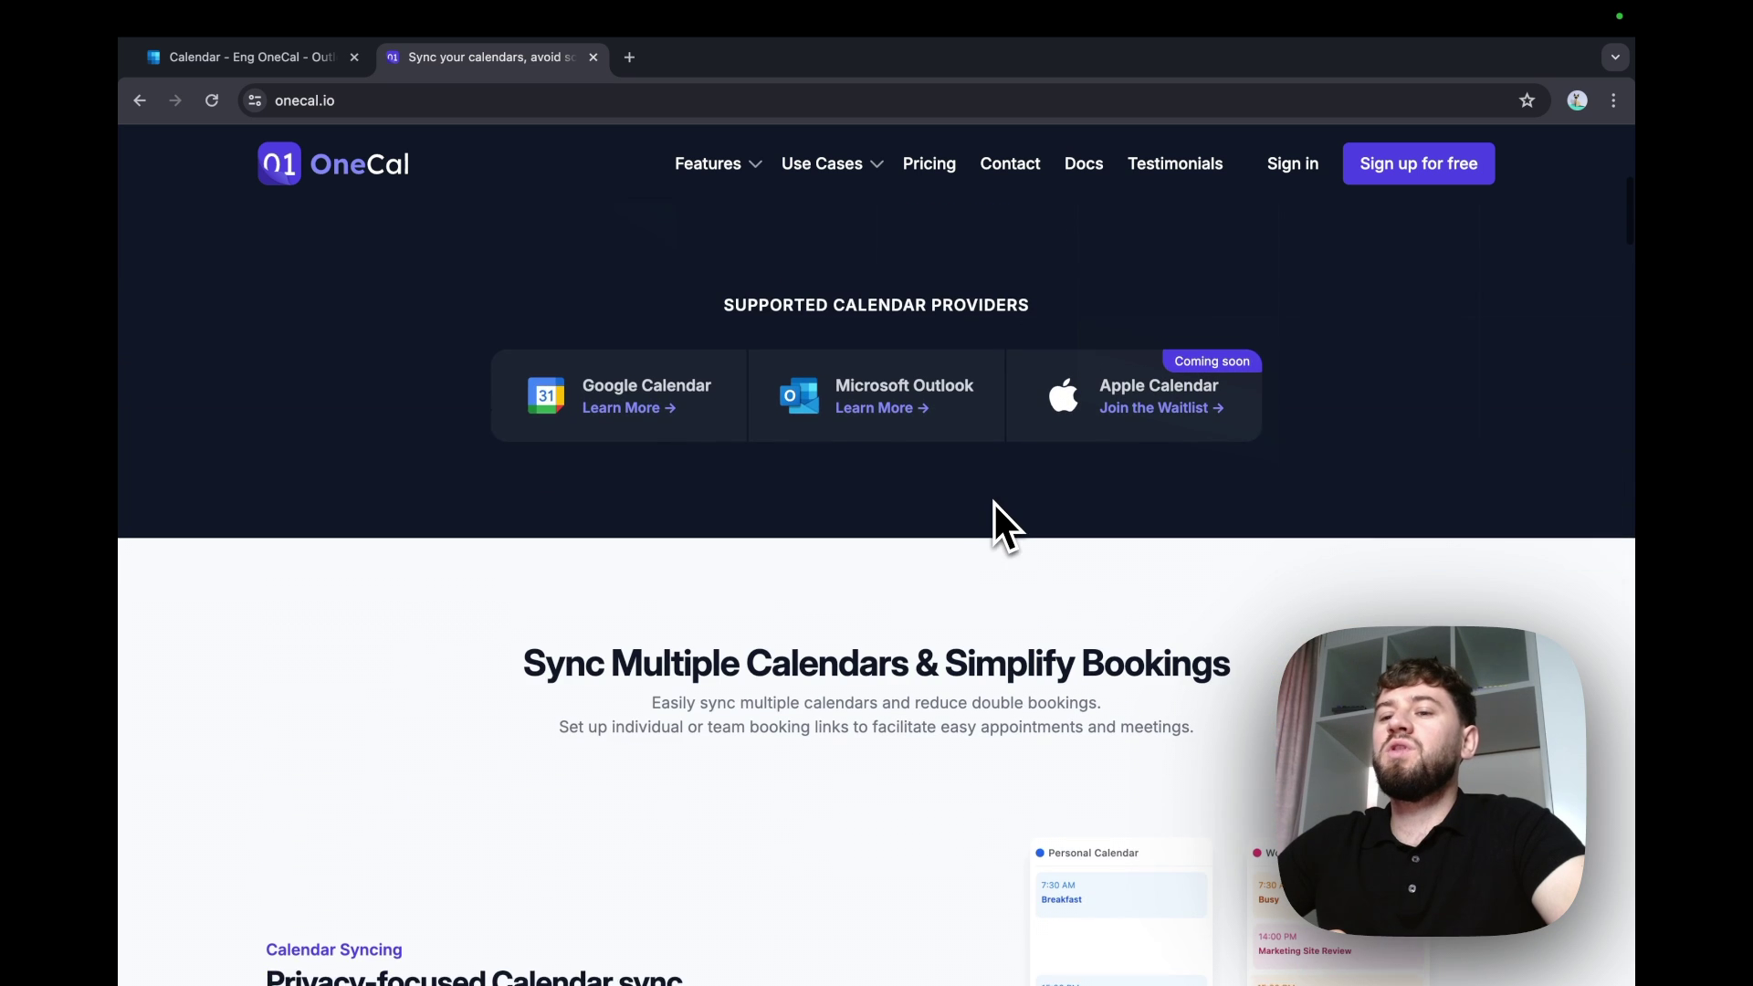
scroll(994, 504, "up", 1)
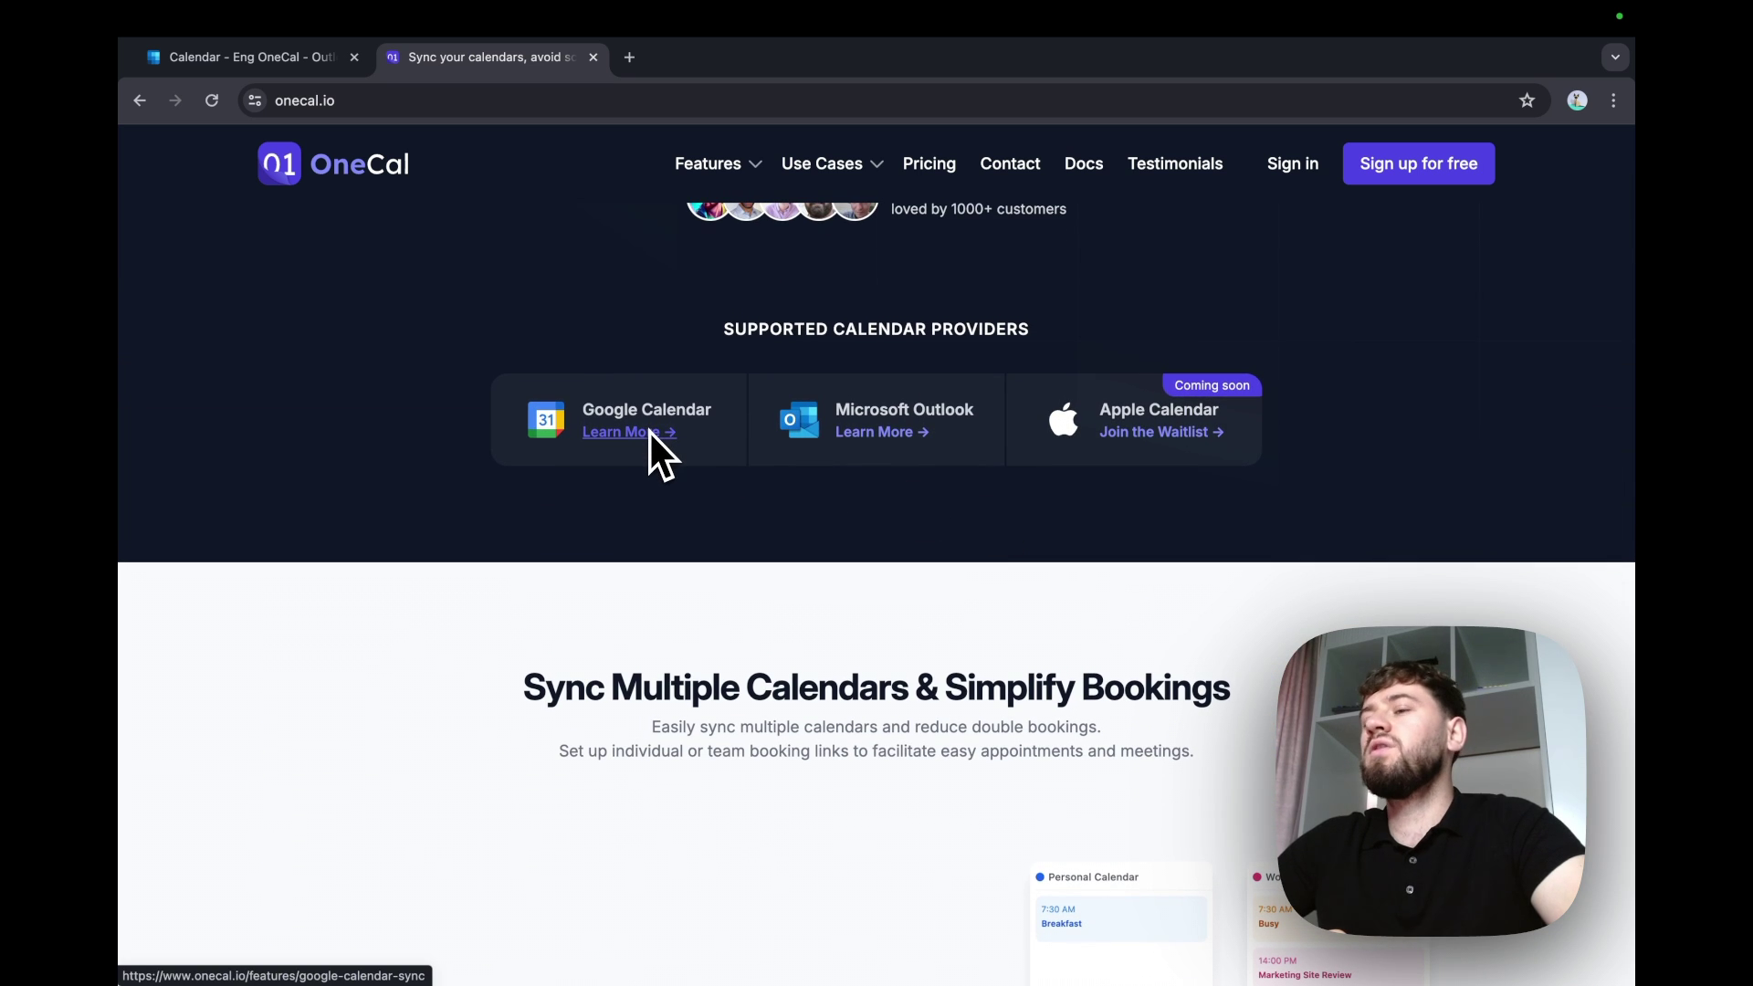
scroll(949, 671, "down", 4)
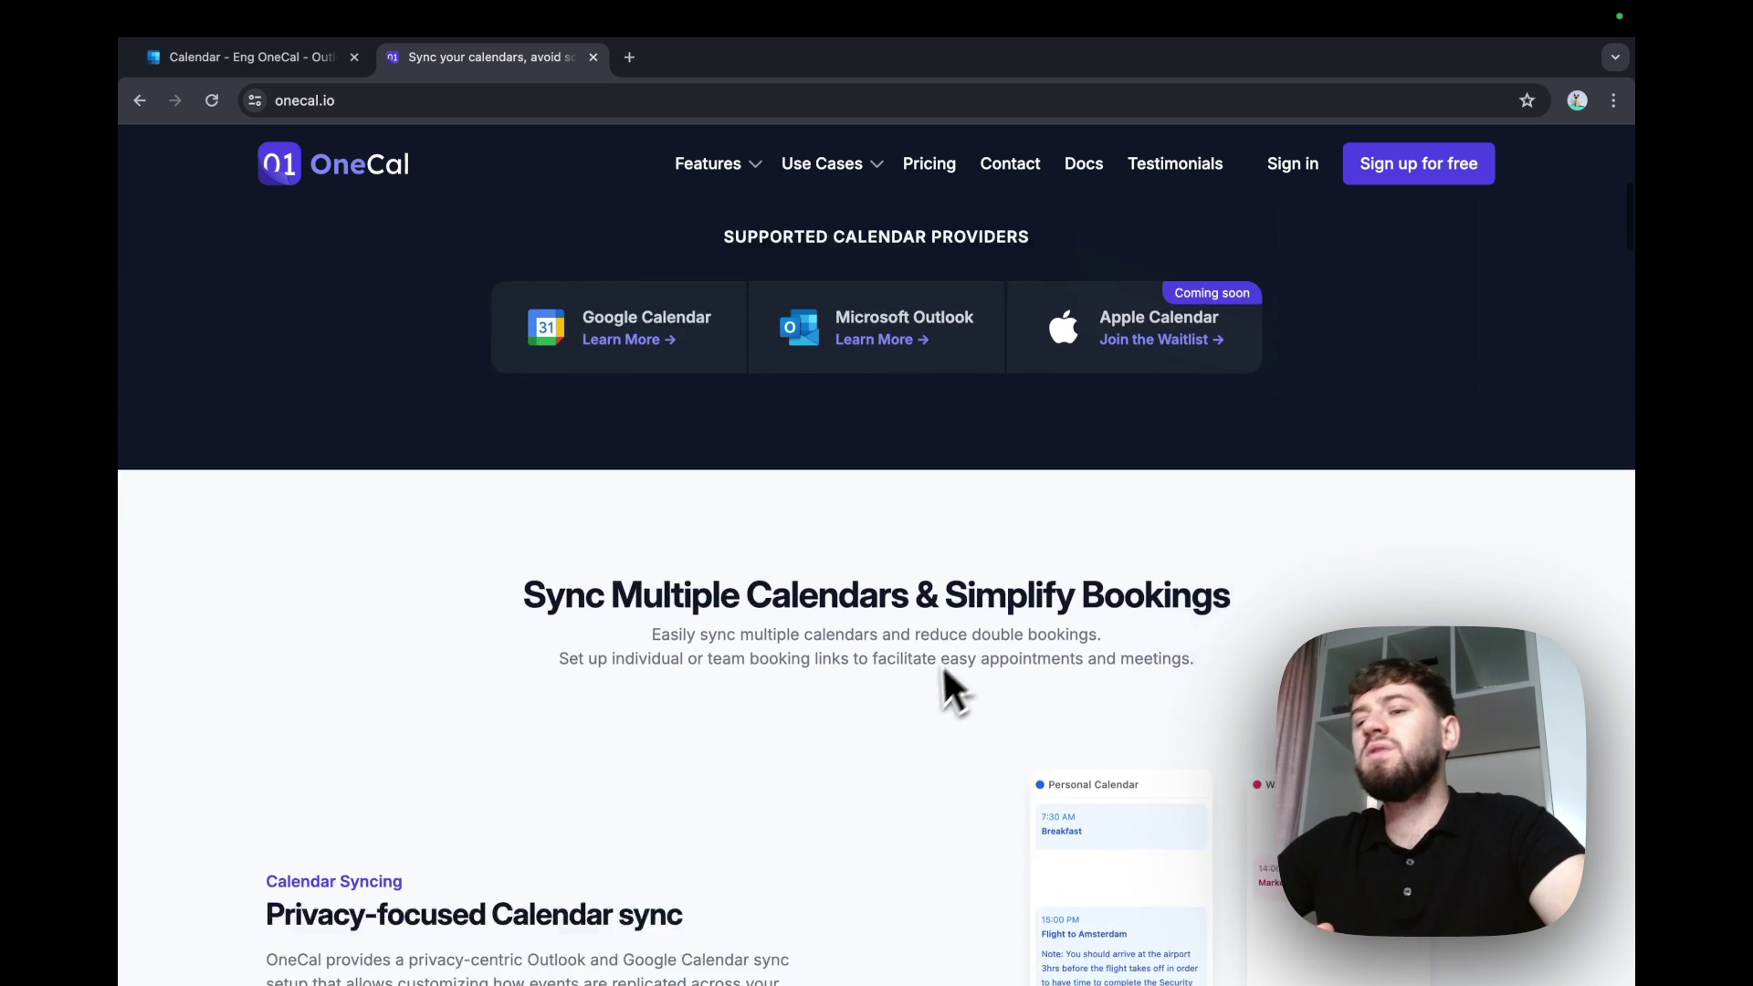
scroll(926, 686, "down", 2)
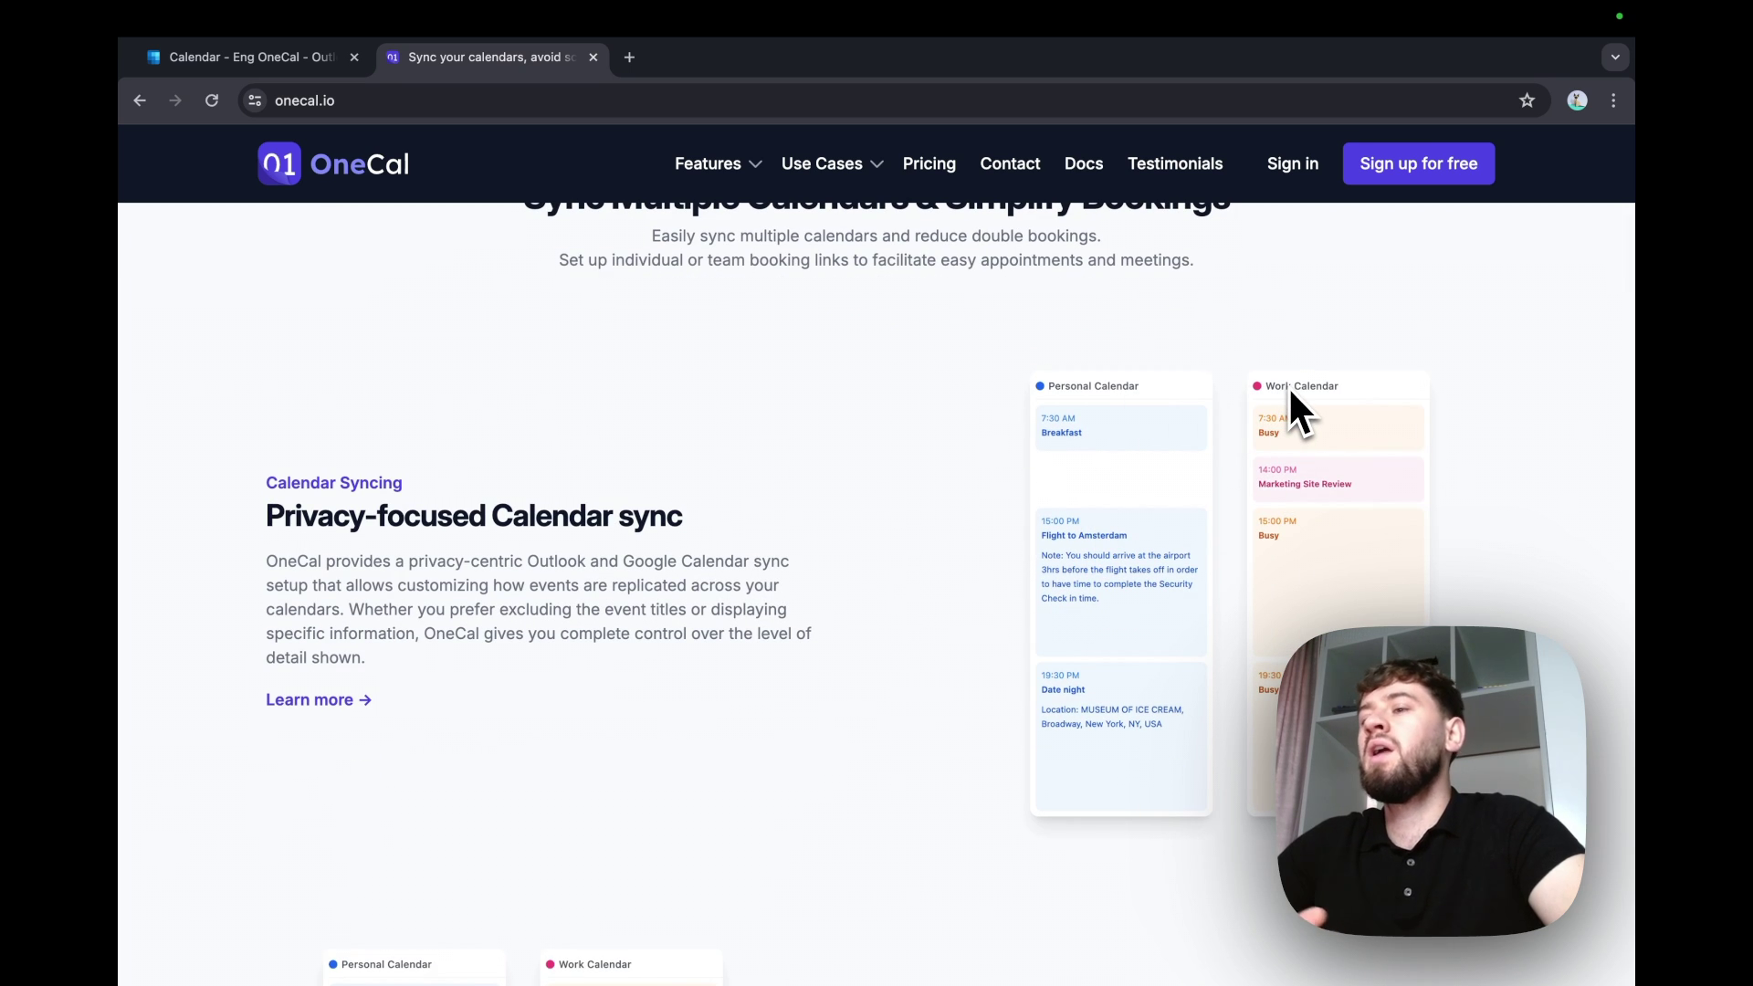
scroll(1154, 561, "down", 6)
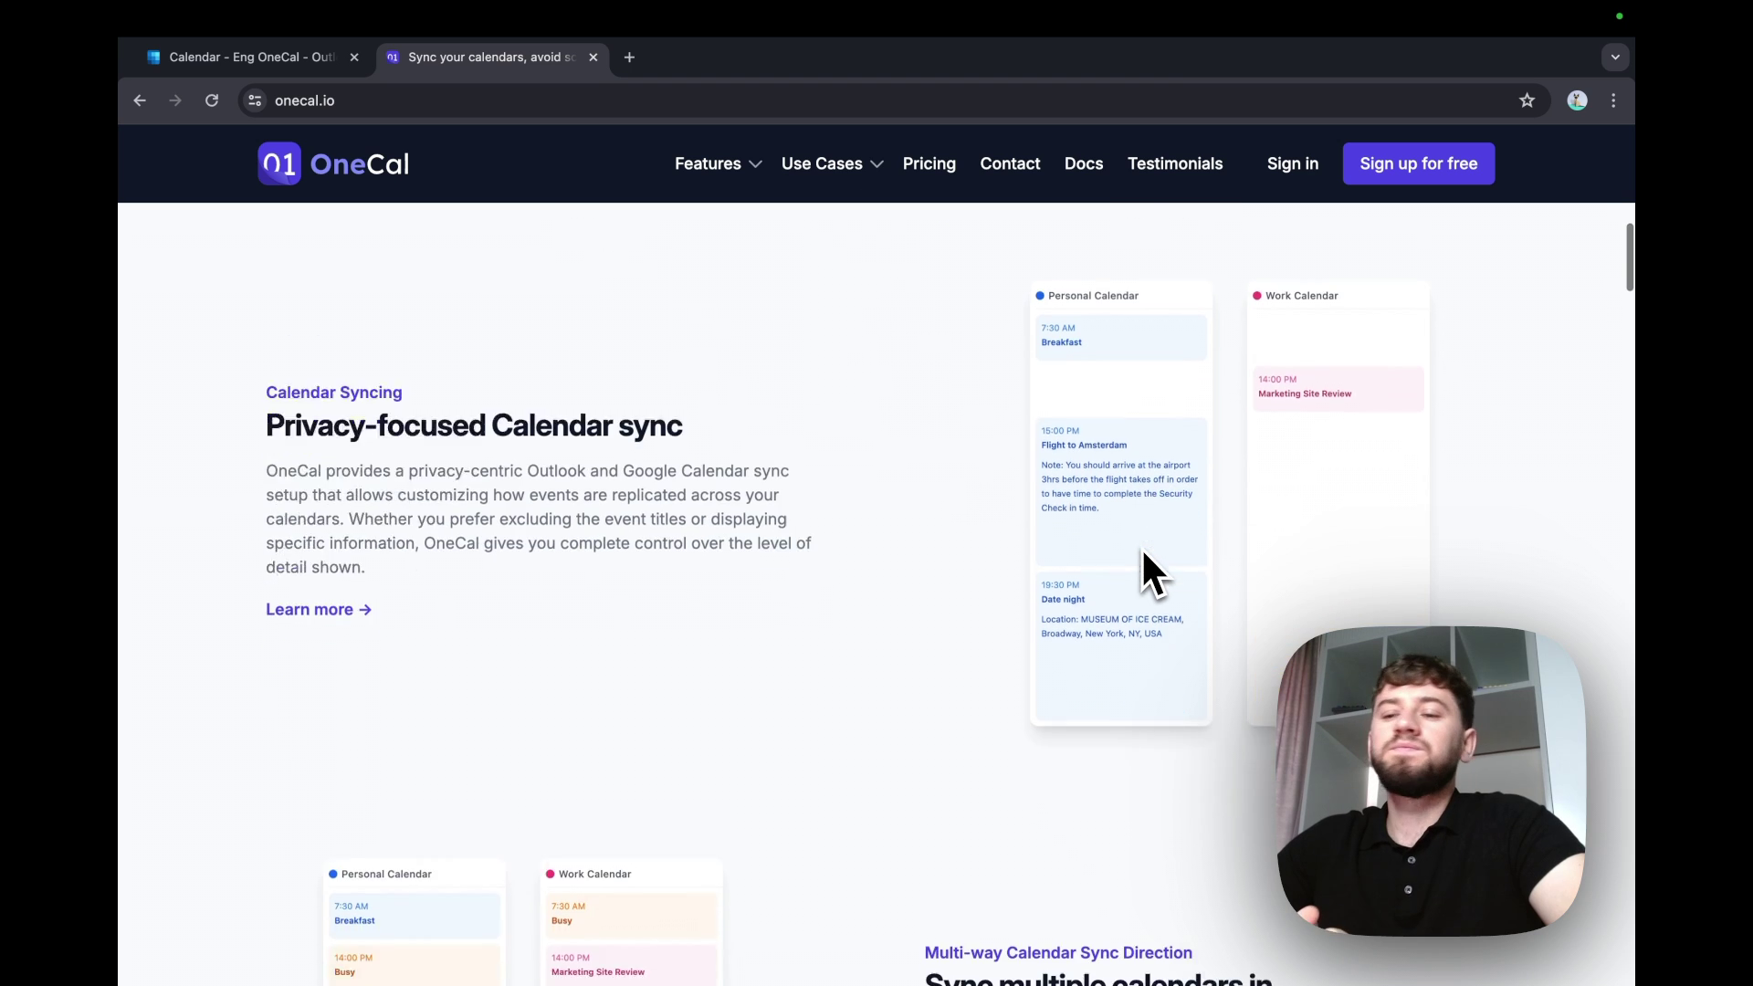
Start a free OneCal account from the home page, sign in and accept the prefilled profile details
scroll(1143, 555, "down", 1)
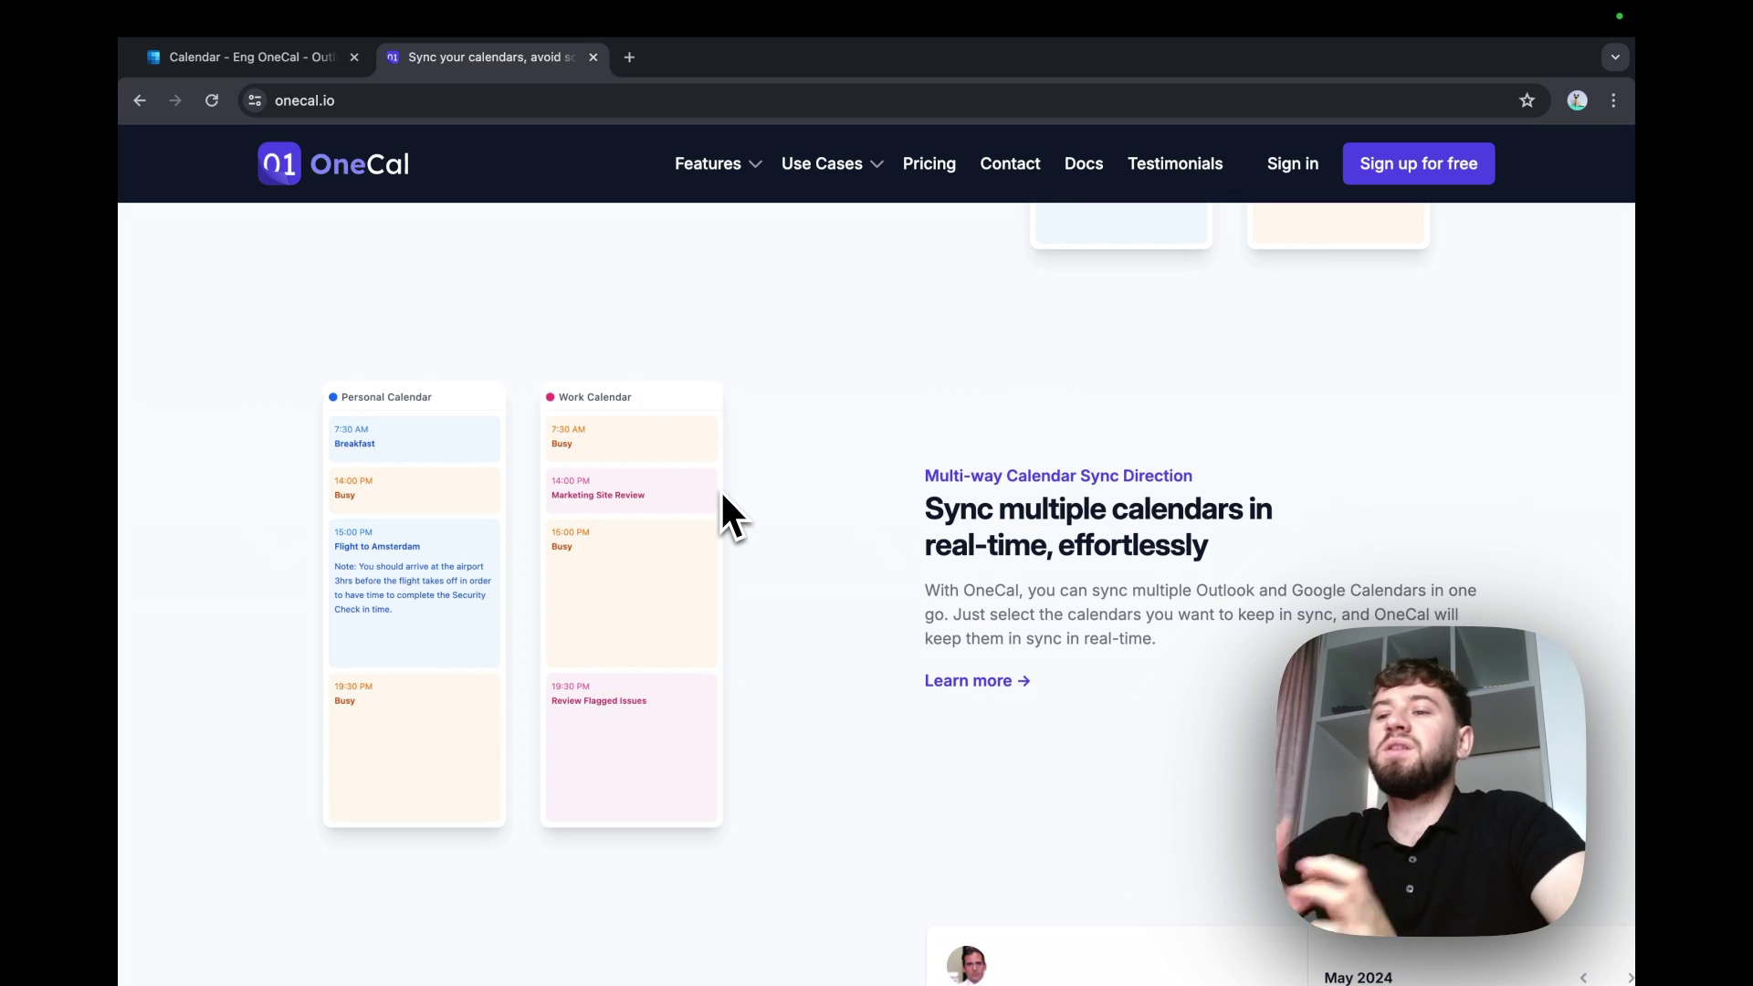
scroll(721, 489, "down", 1)
scroll(720, 489, "up", 15)
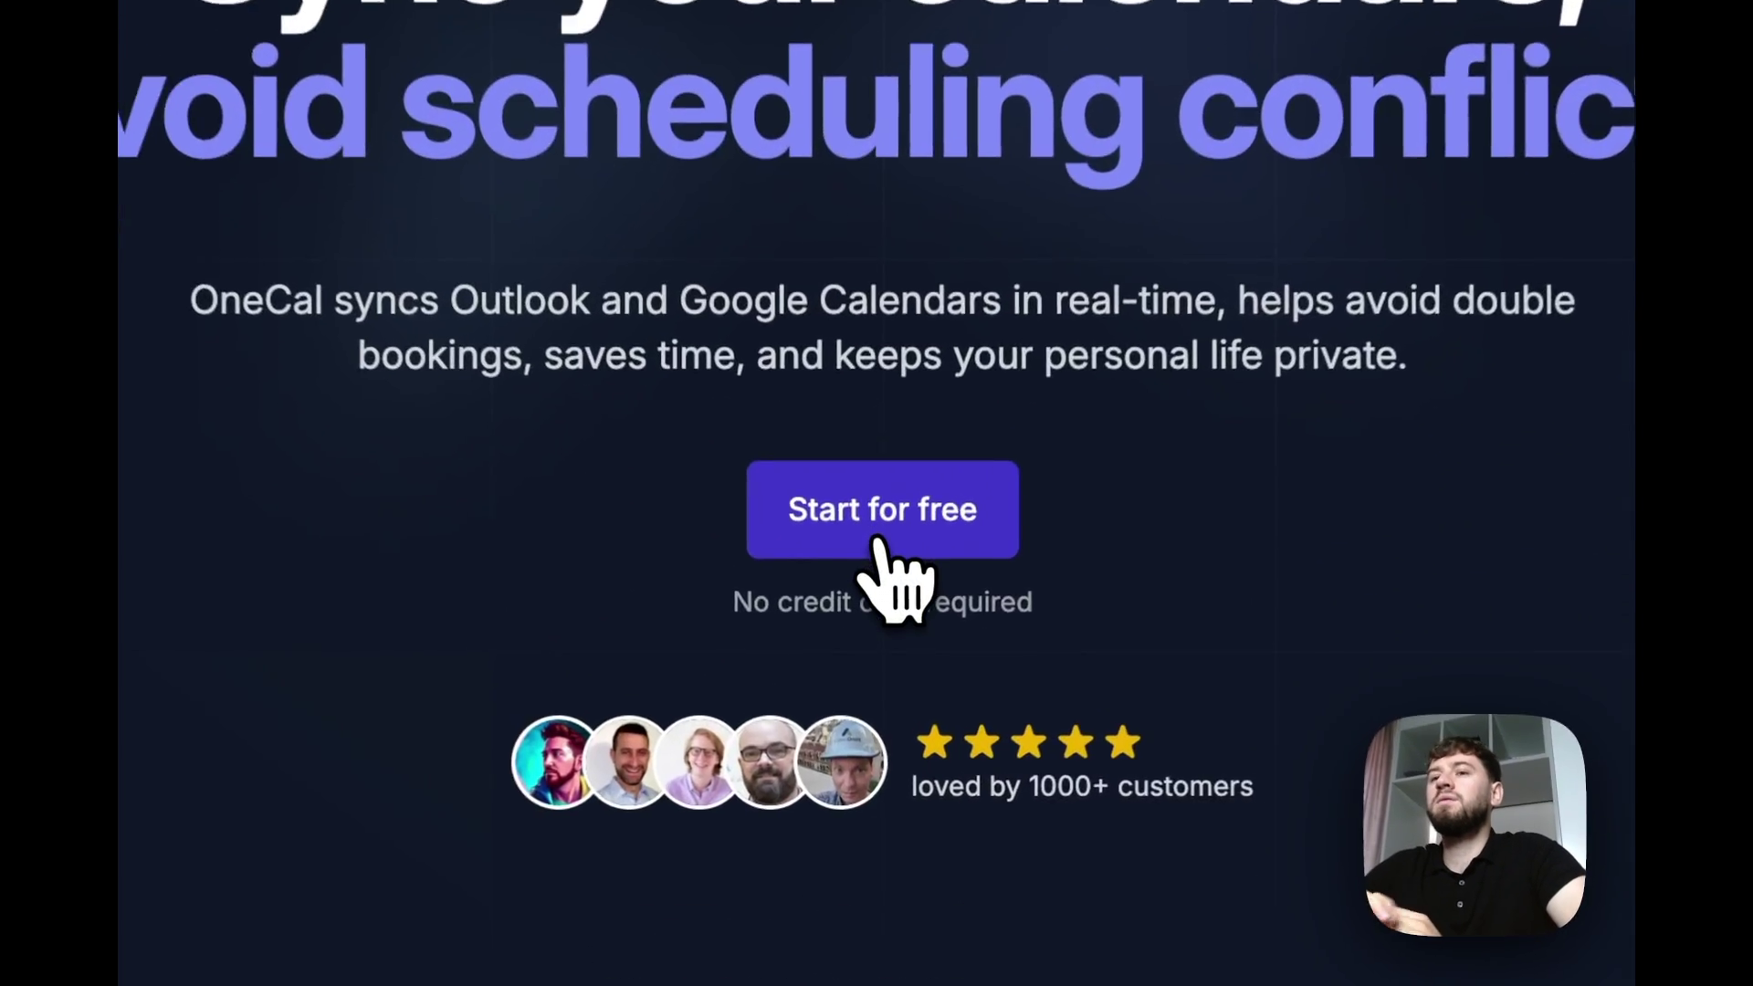
left_click(874, 677)
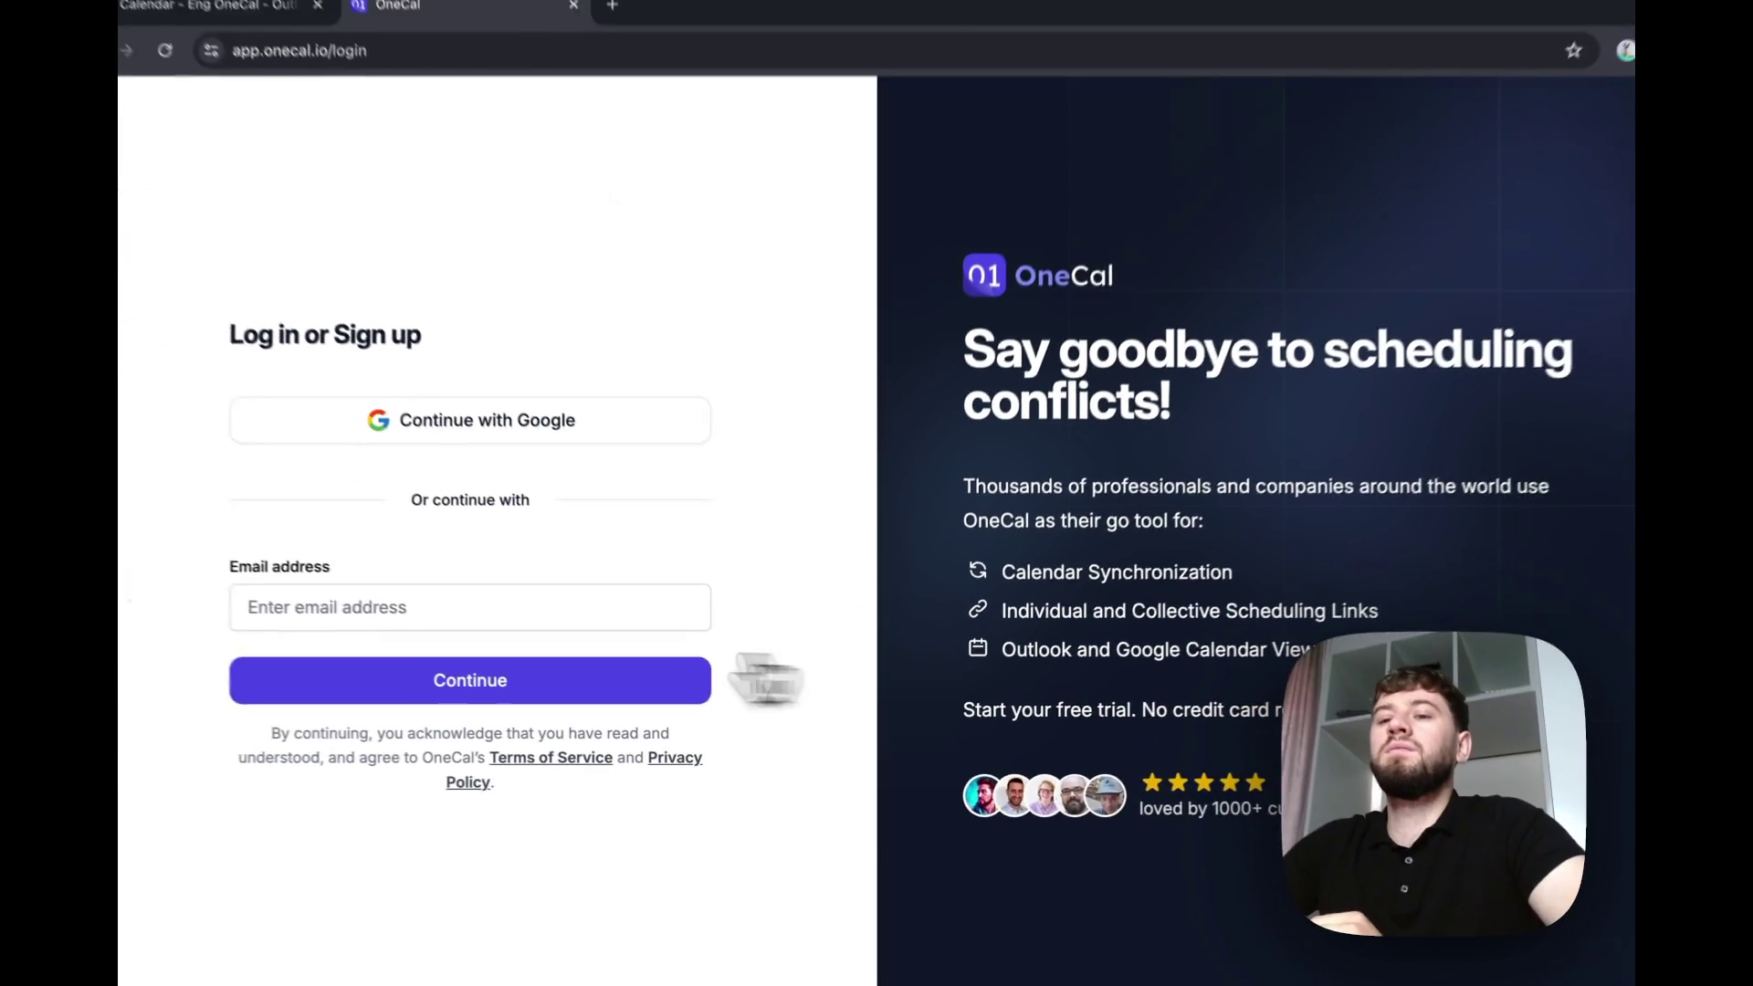
left_click(276, 212)
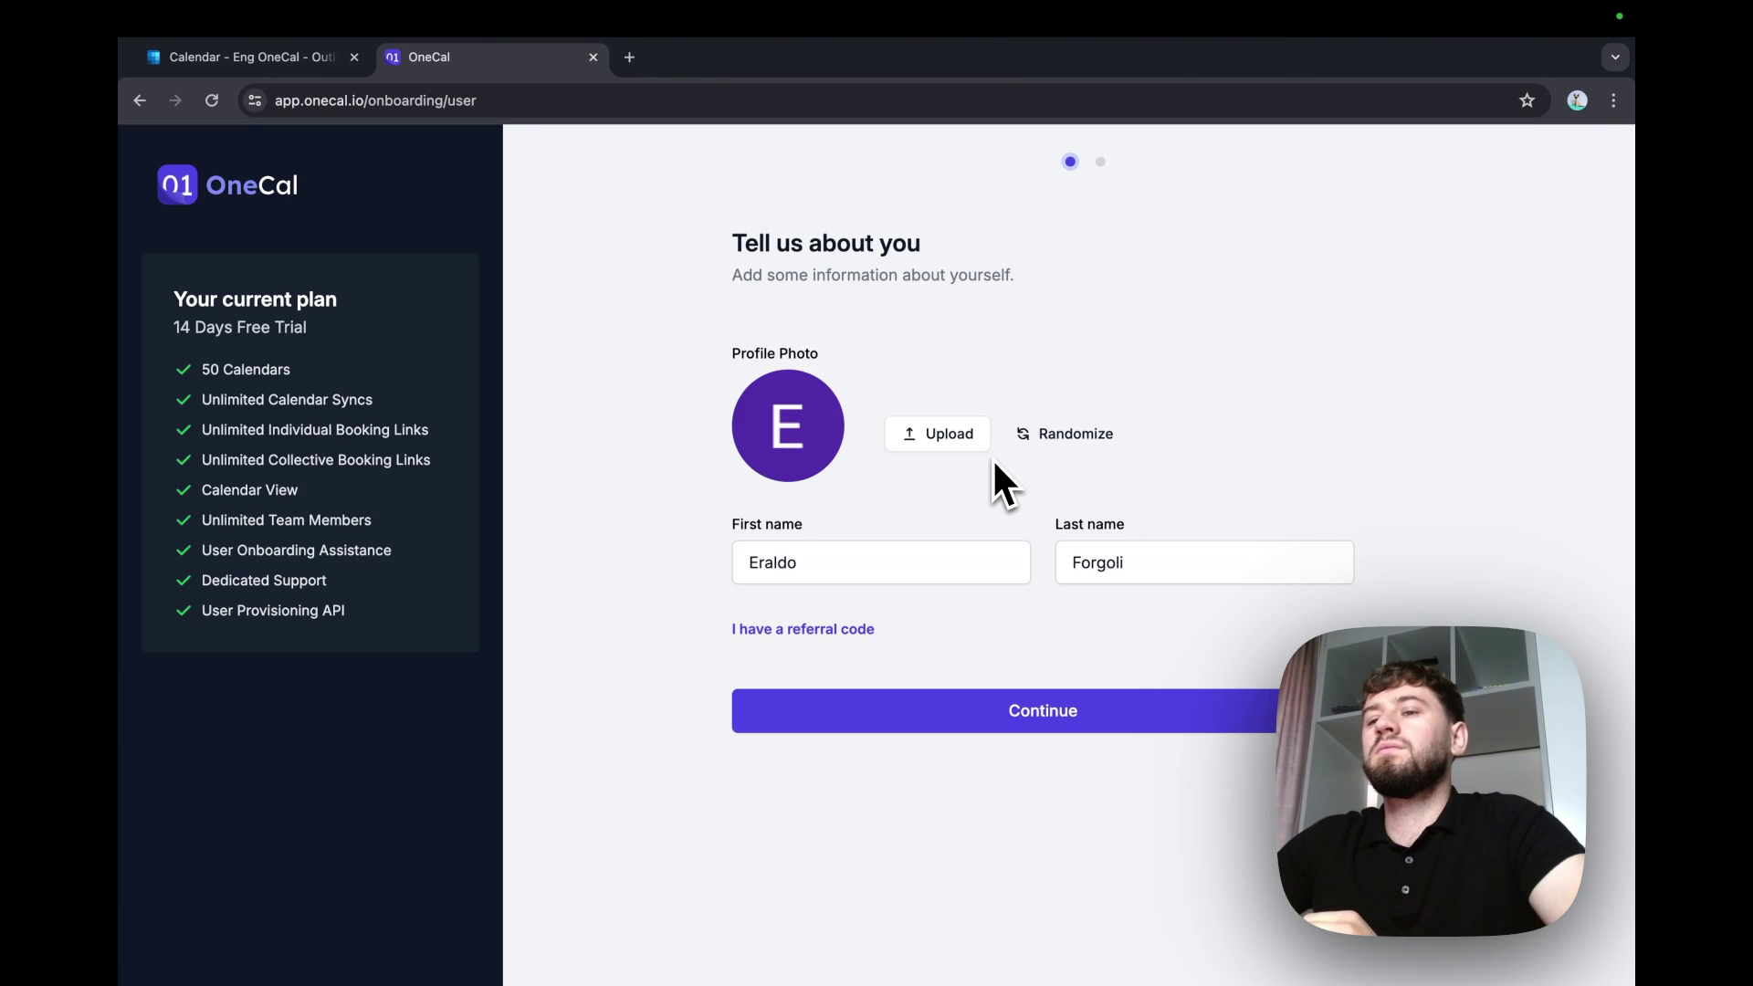
left_click(1027, 710)
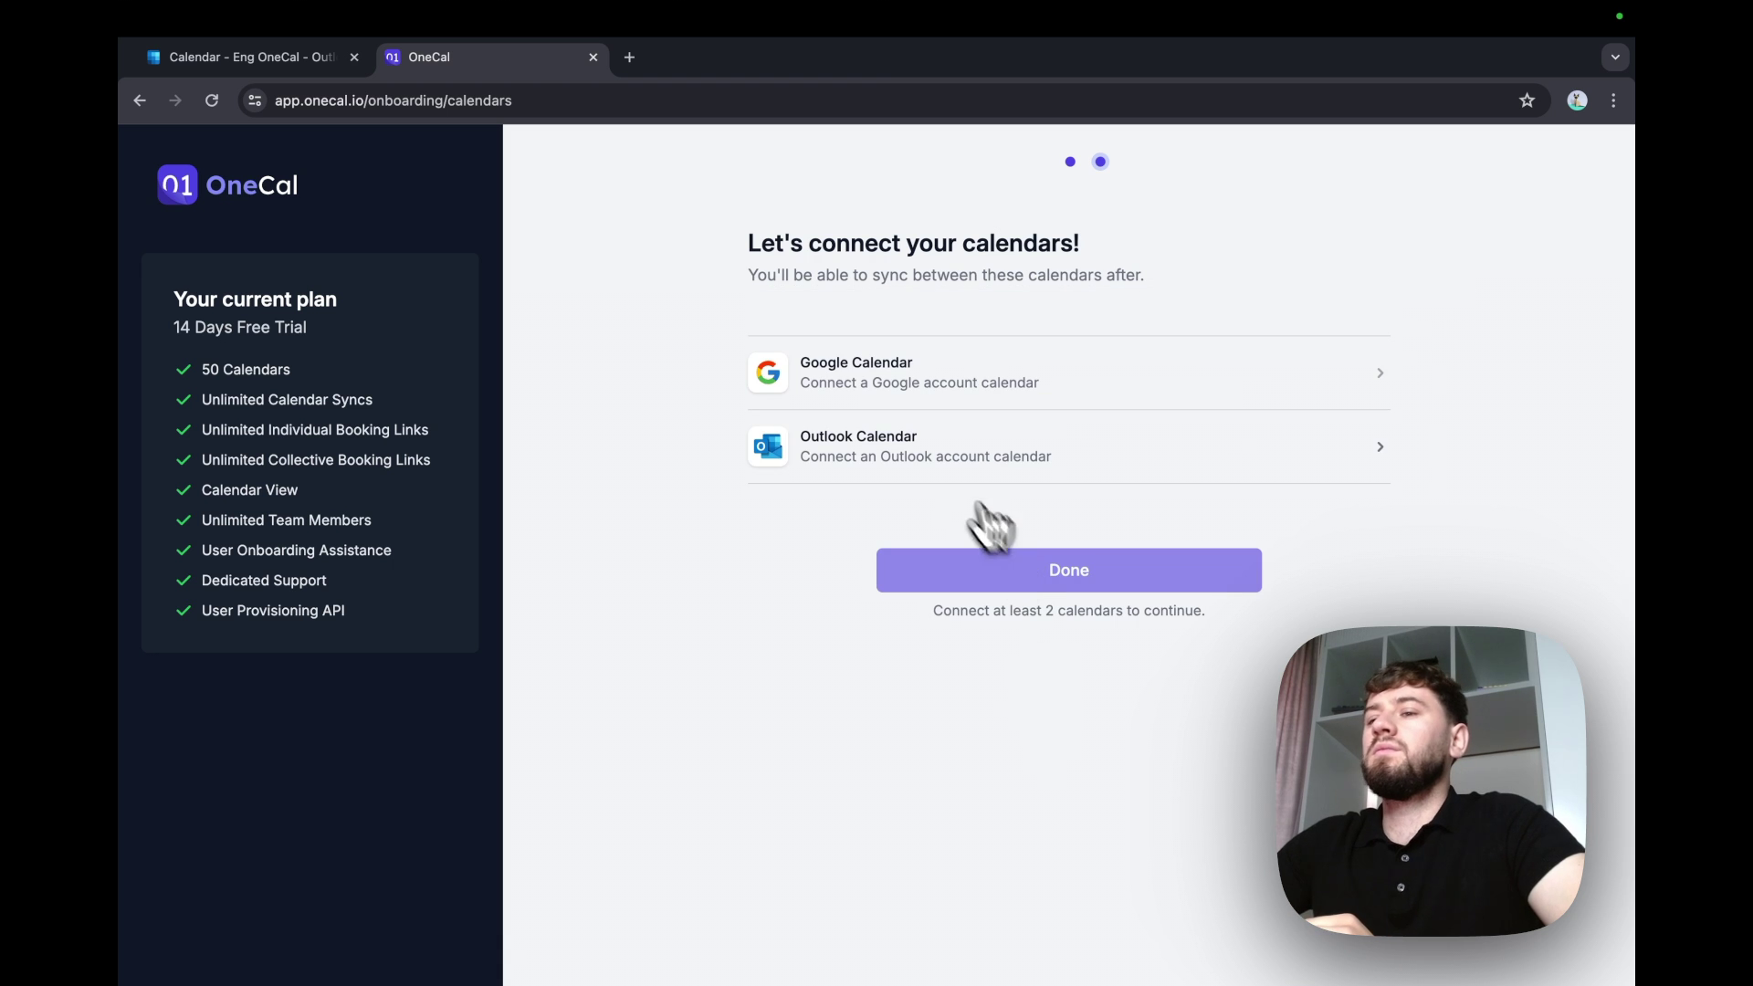
Connect the Outlook account, rename its first calendar "Work Calendar", import both calendars and finish the onboarding
left_click(872, 447)
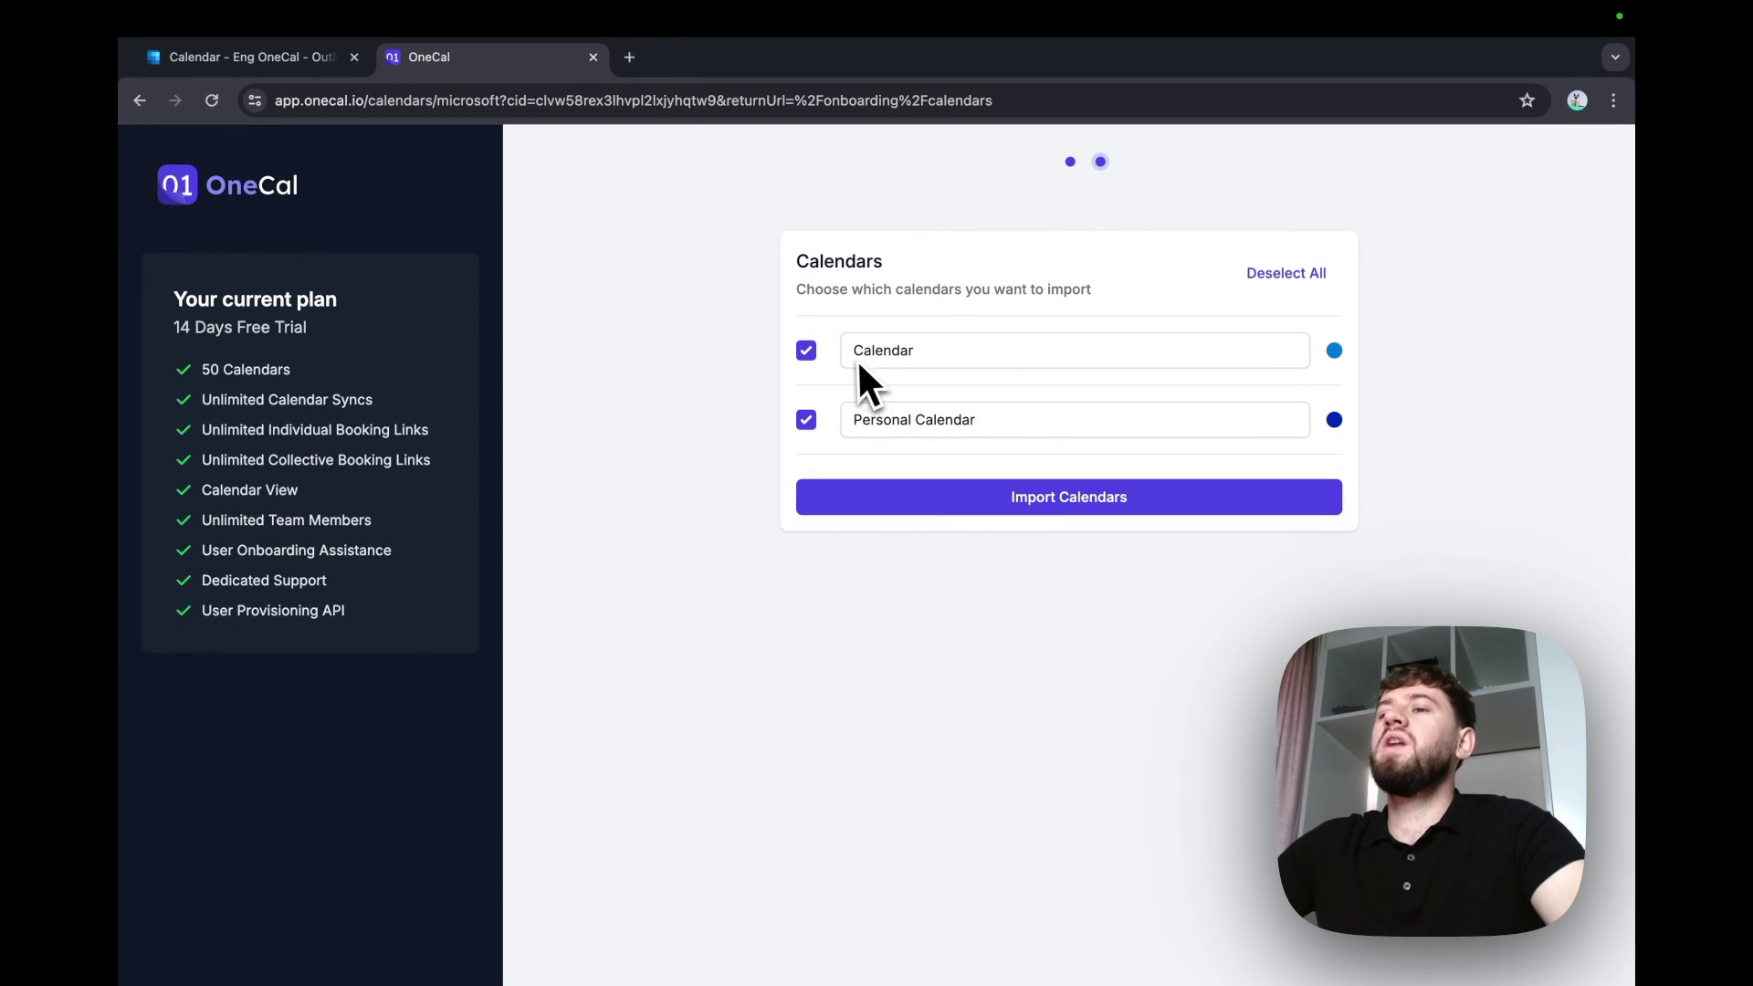
left_click(848, 352)
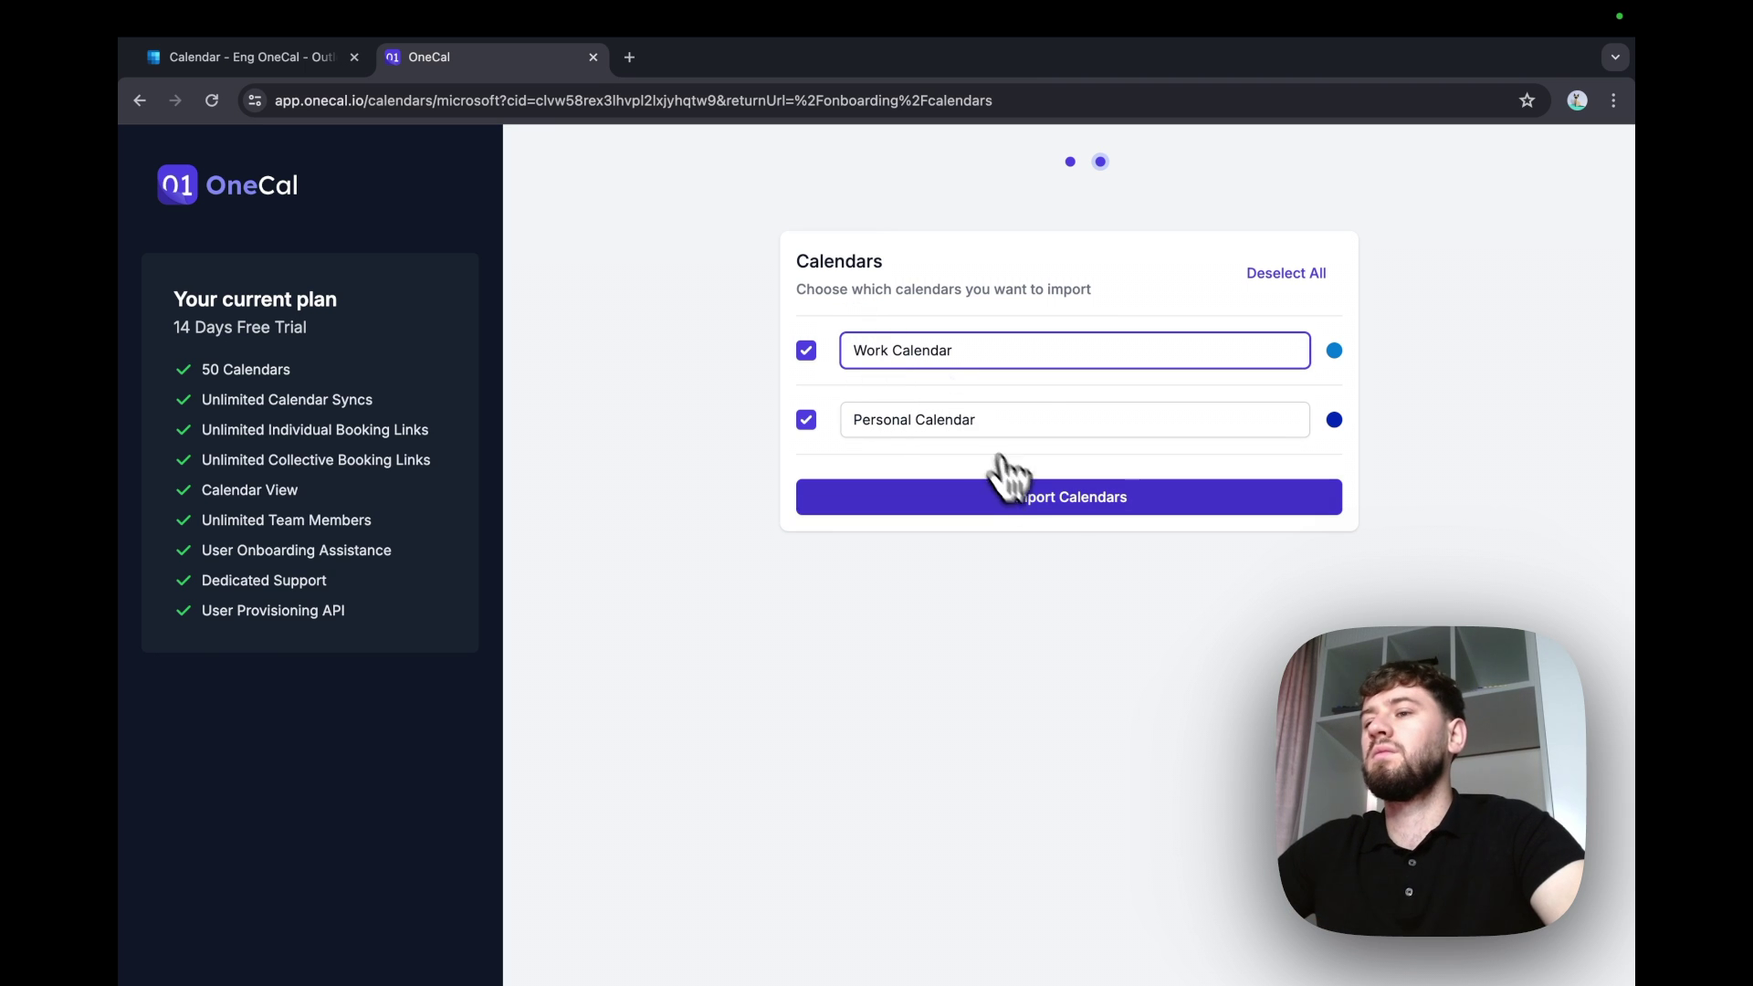
left_click(1066, 506)
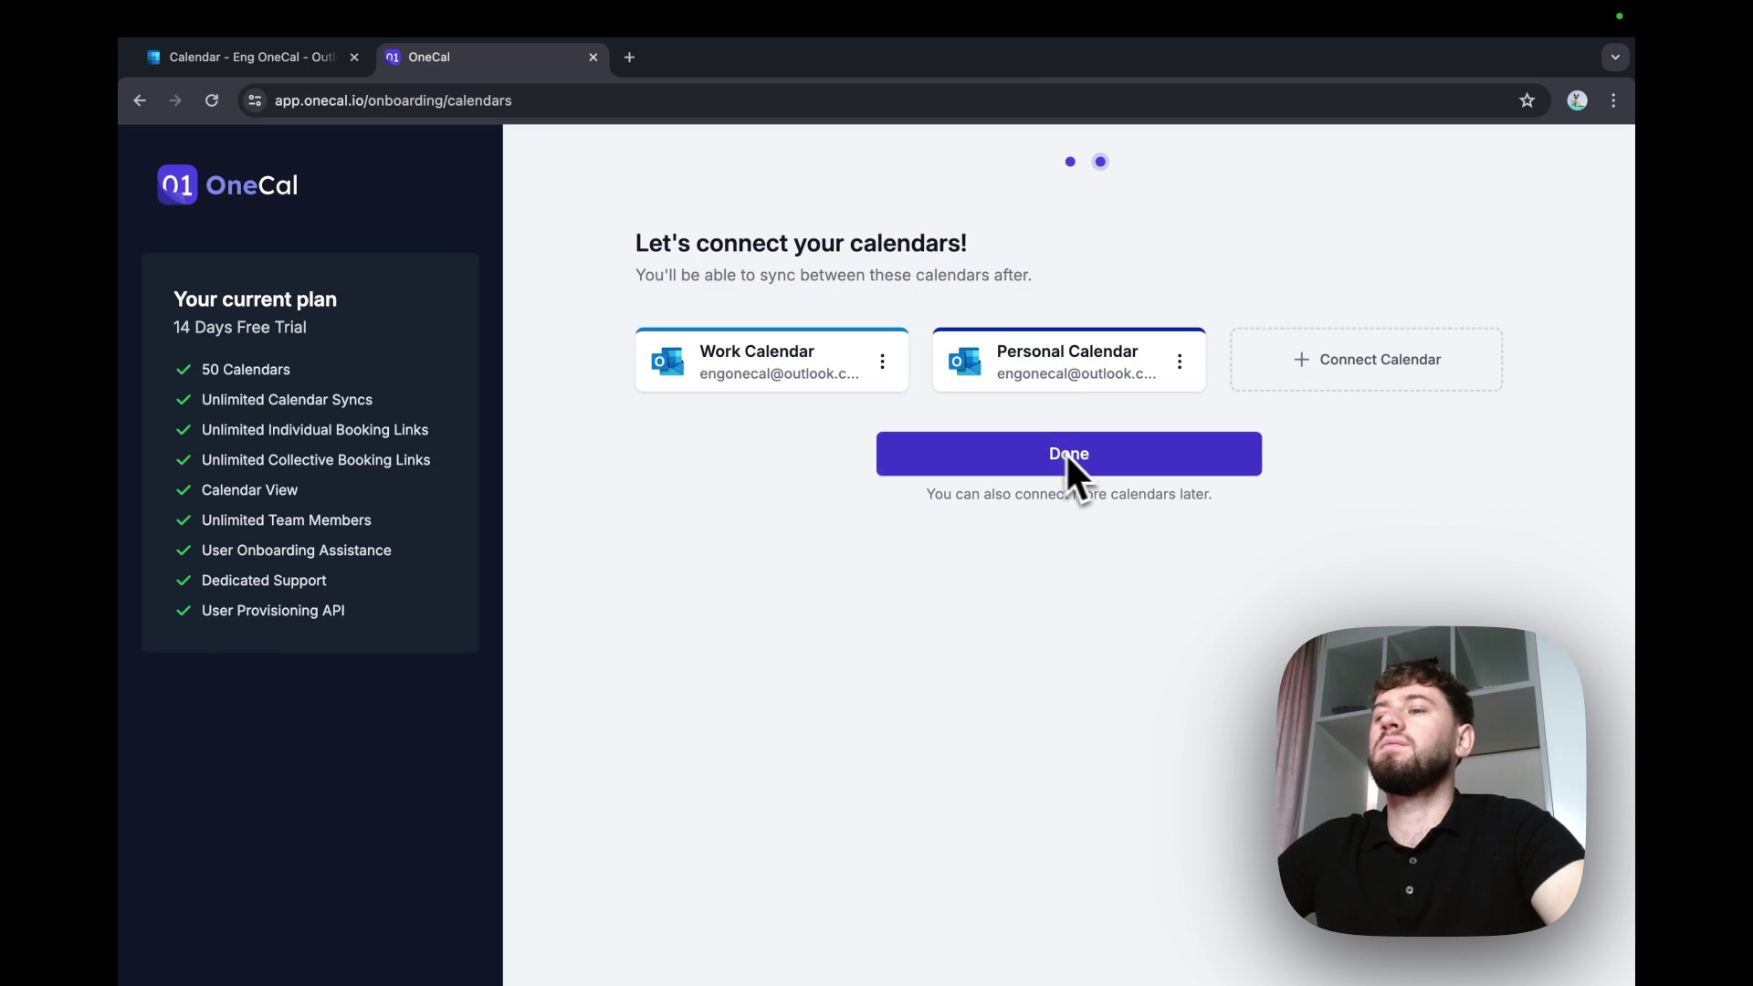
left_click(1068, 464)
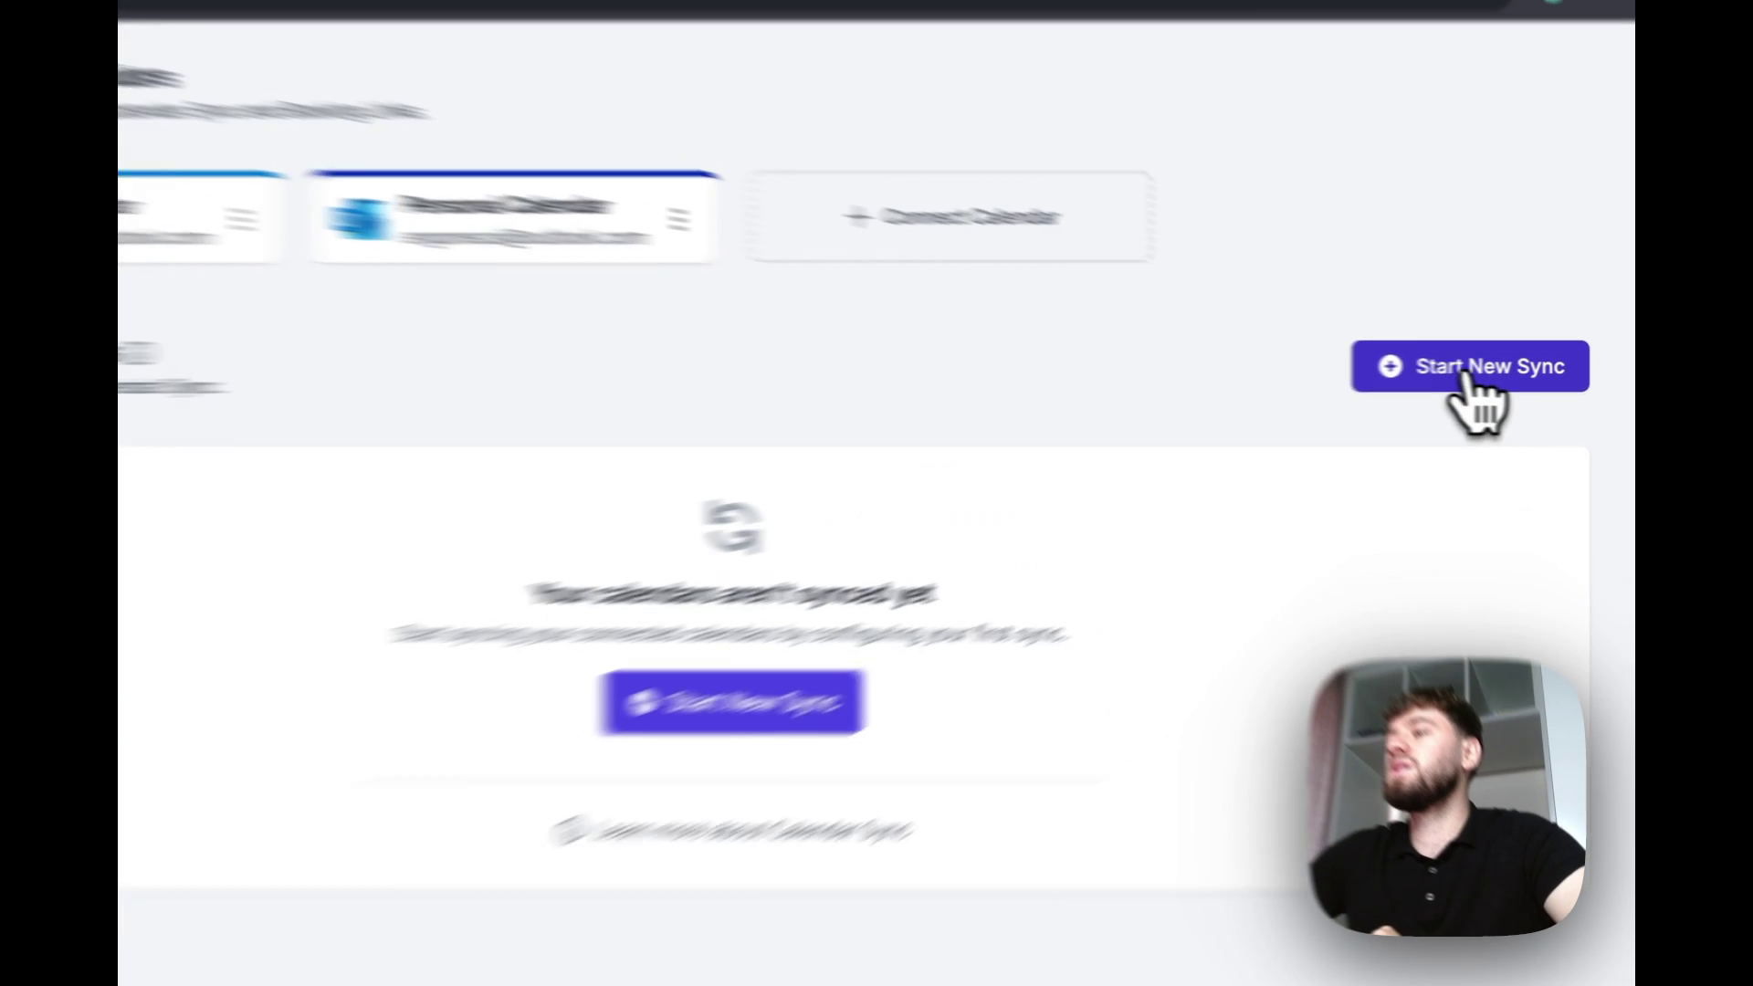
Create a new calendar sync named "Personal <-> Work" with the Multi-way option
left_click(1471, 369)
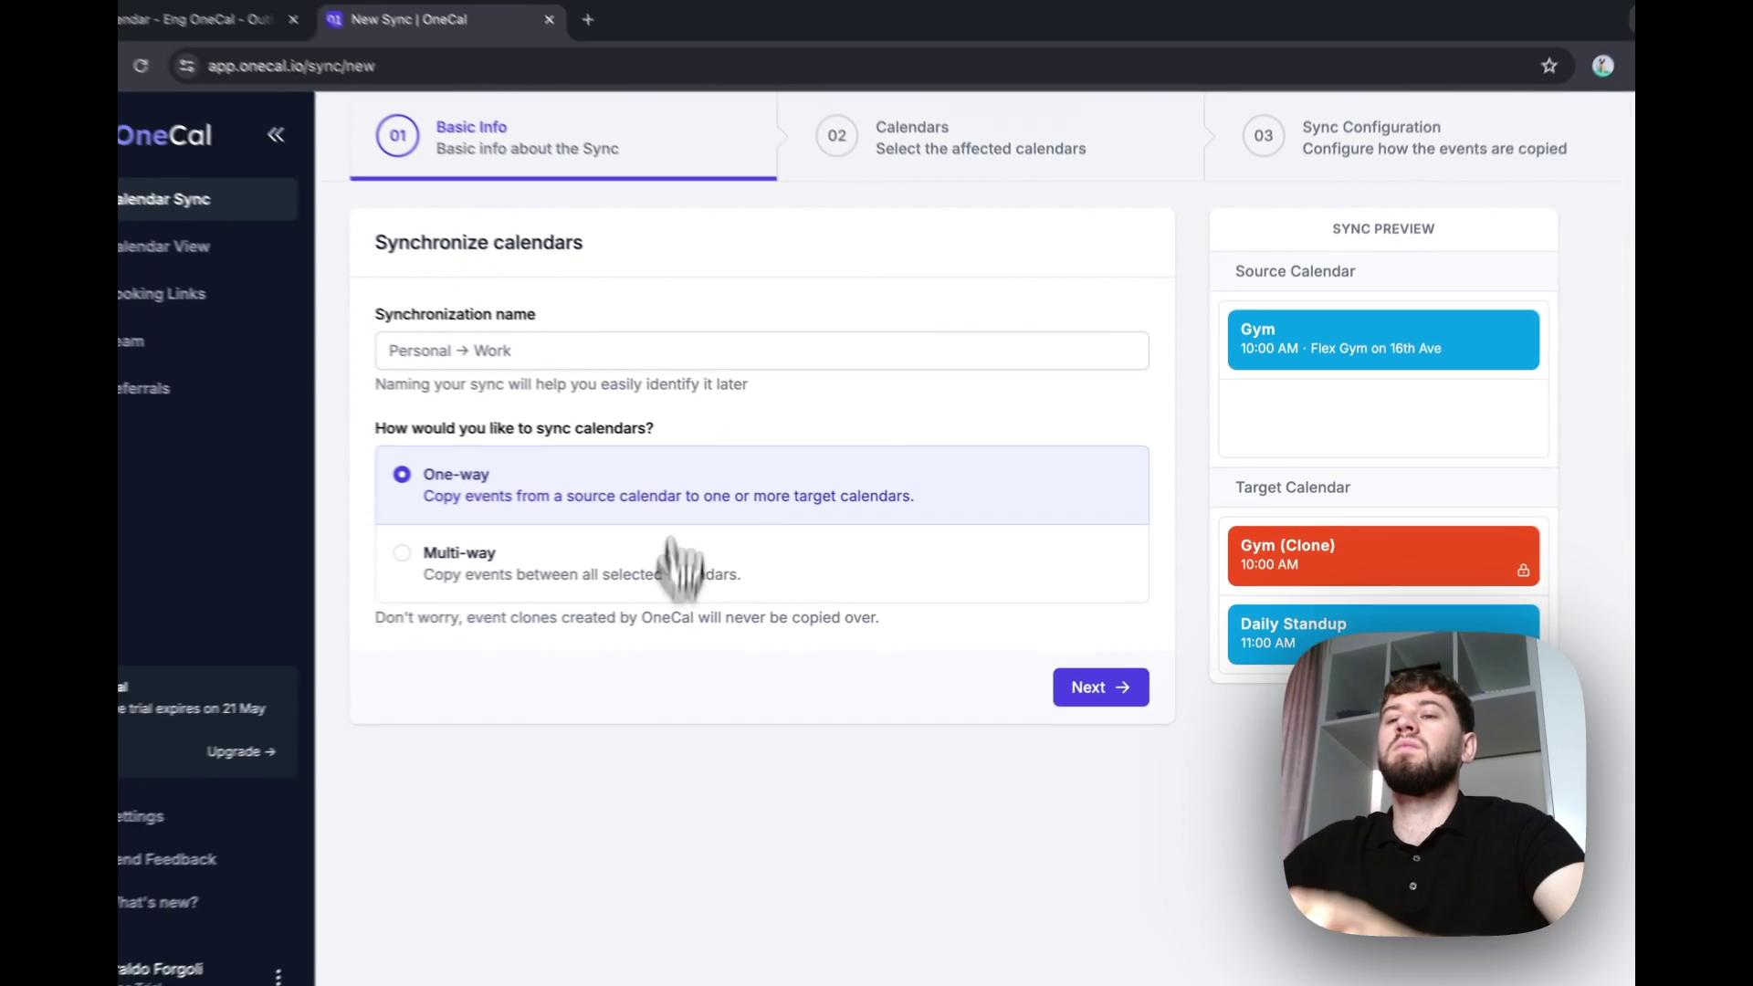
left_click(183, 369)
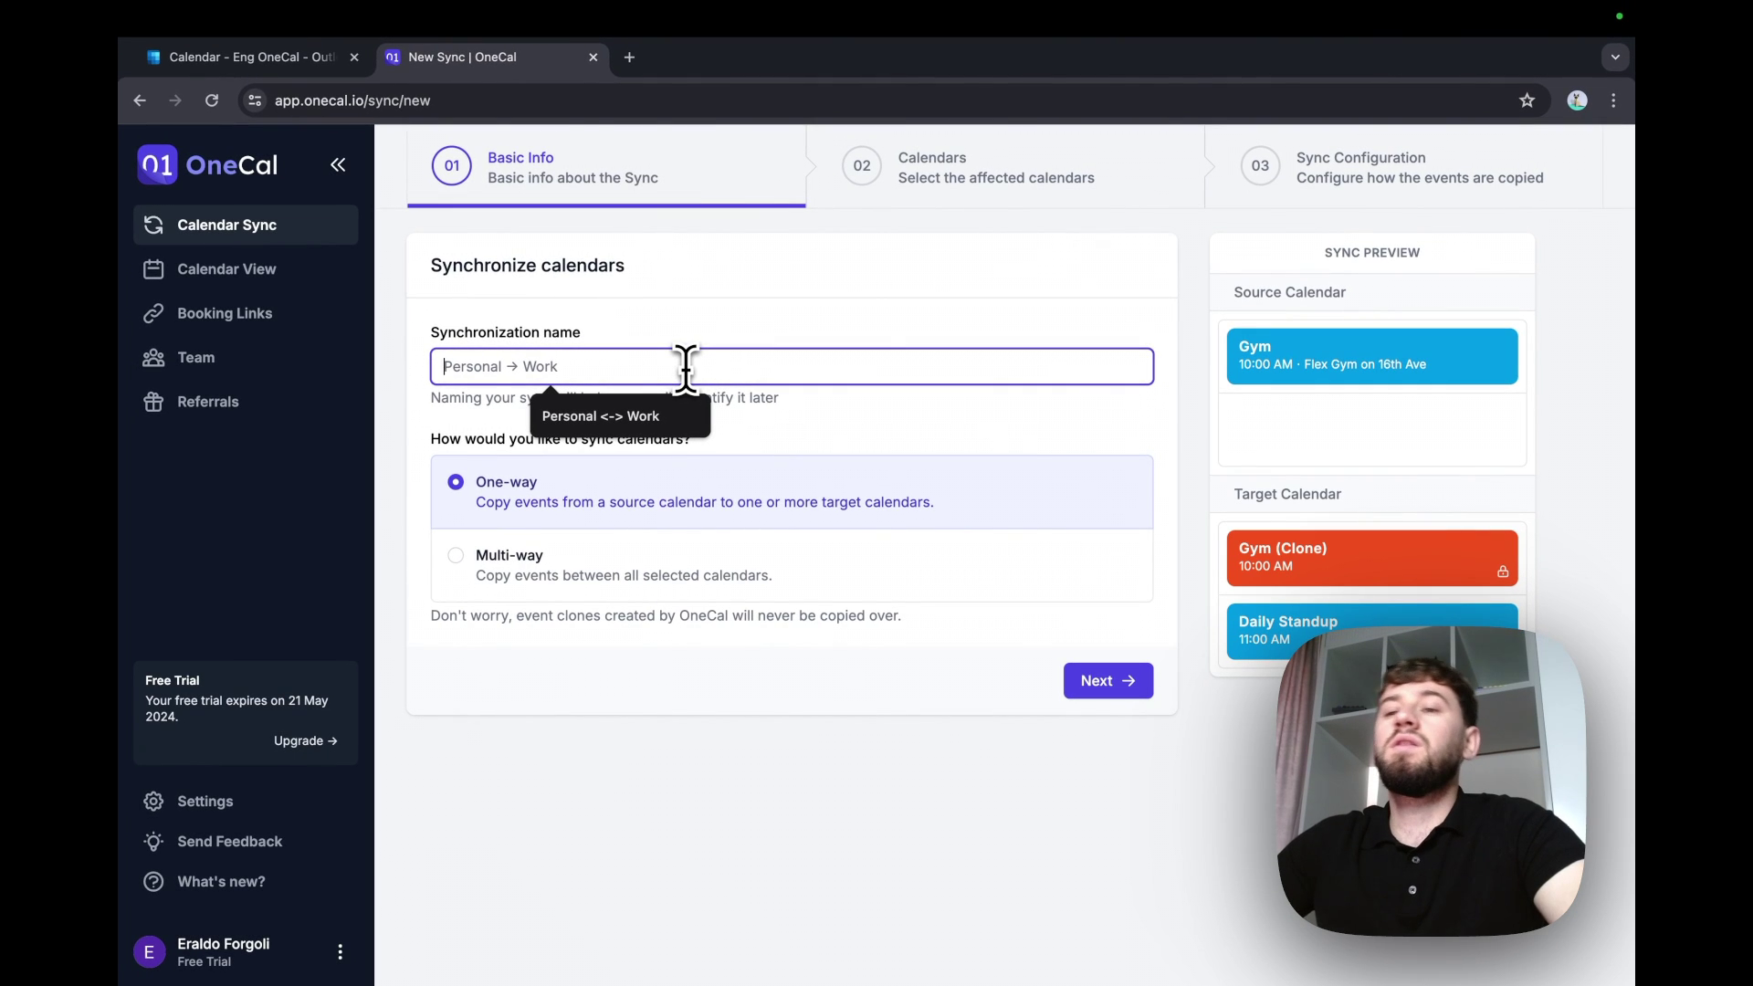
left_click(568, 417)
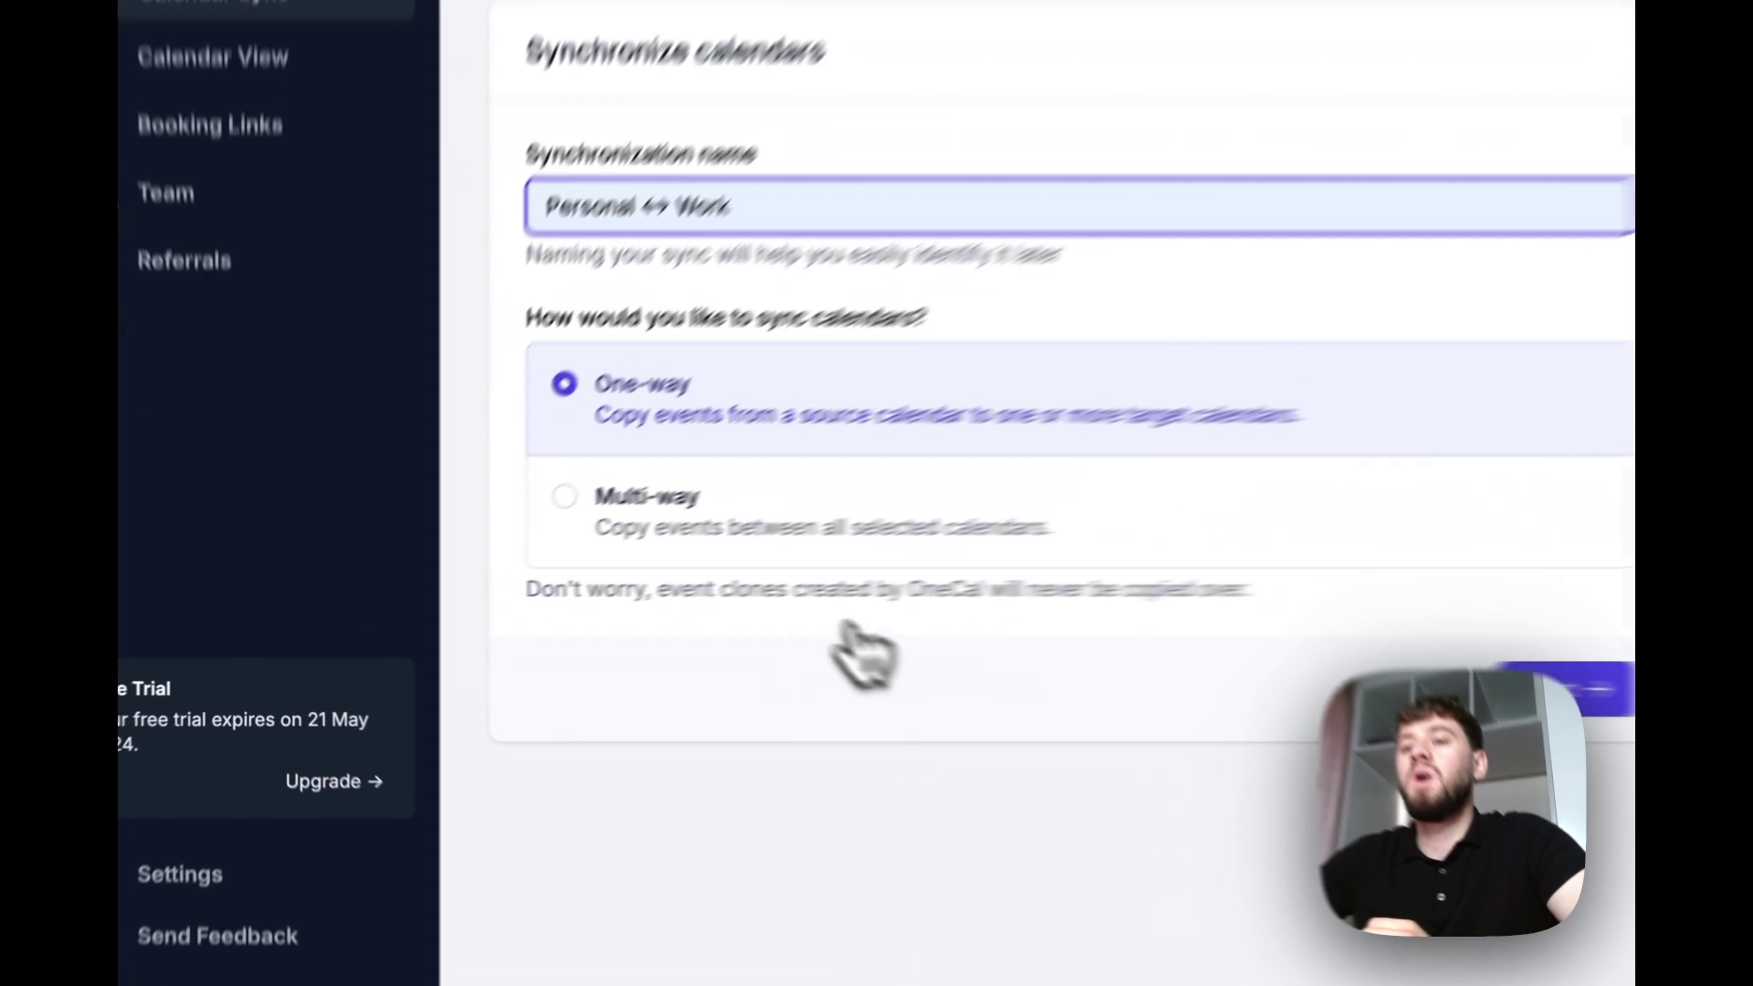
left_click(598, 581)
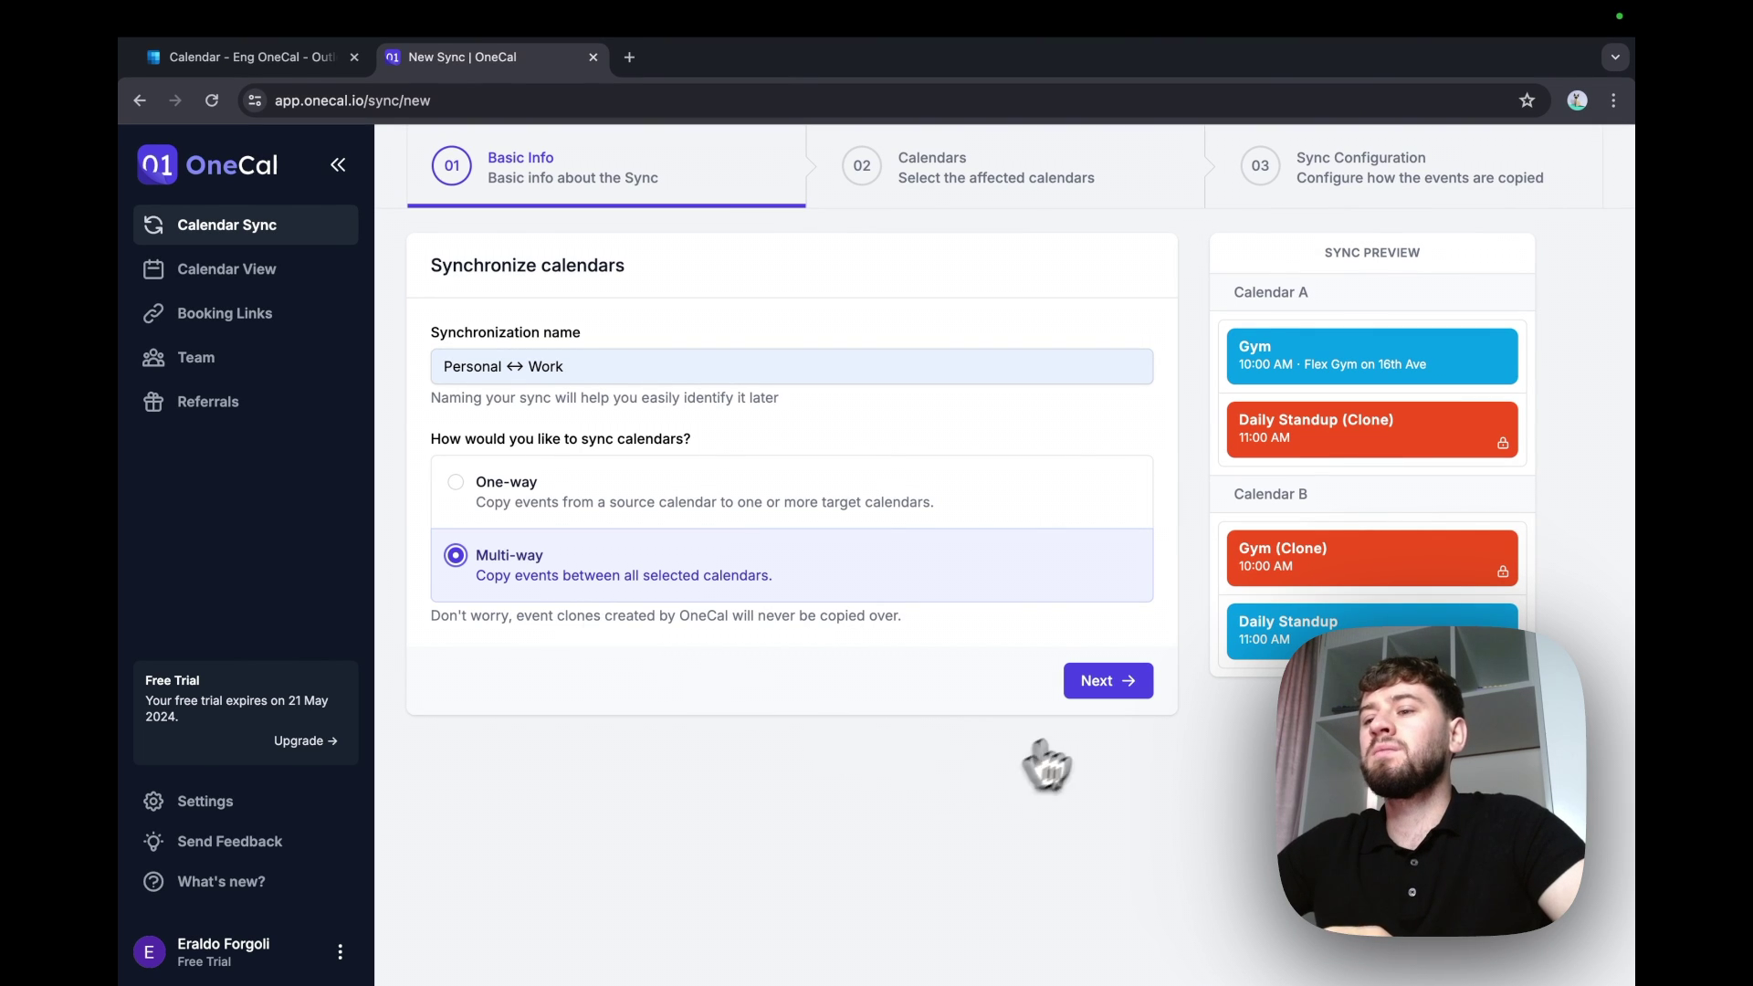
left_click(1109, 682)
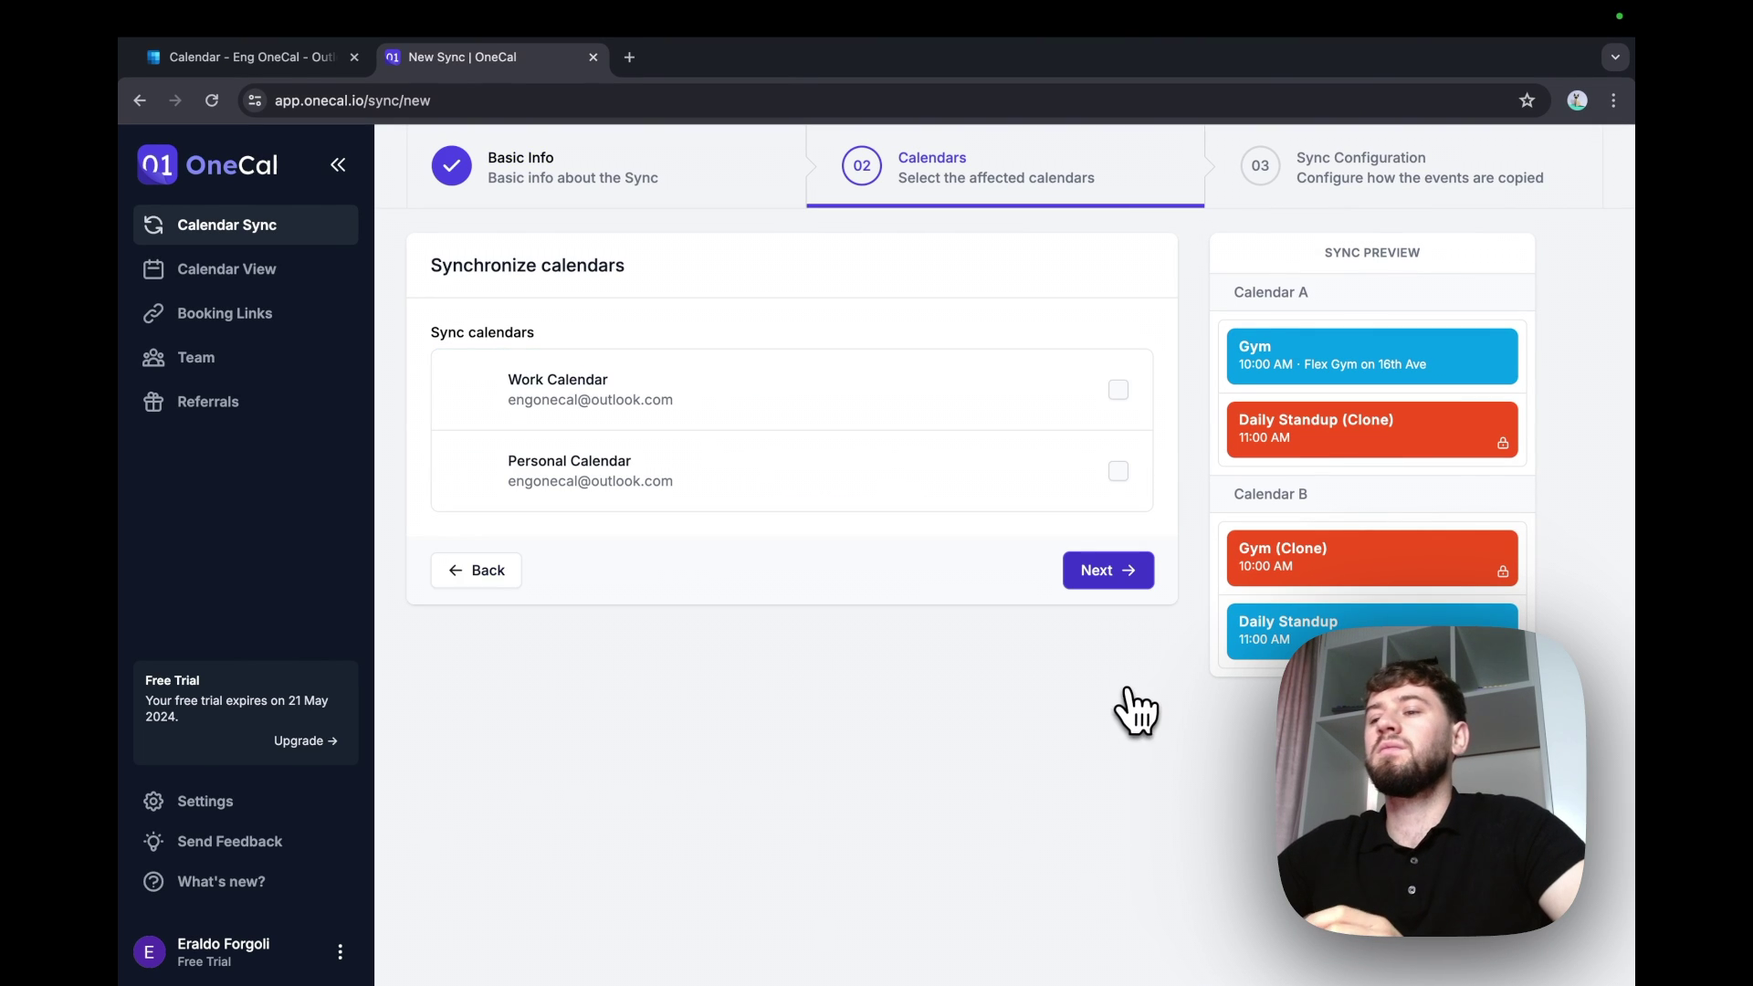
Include both the Work Calendar and the Personal Calendar in the sync and proceed to its configuration
left_click(1016, 405)
left_click(990, 493)
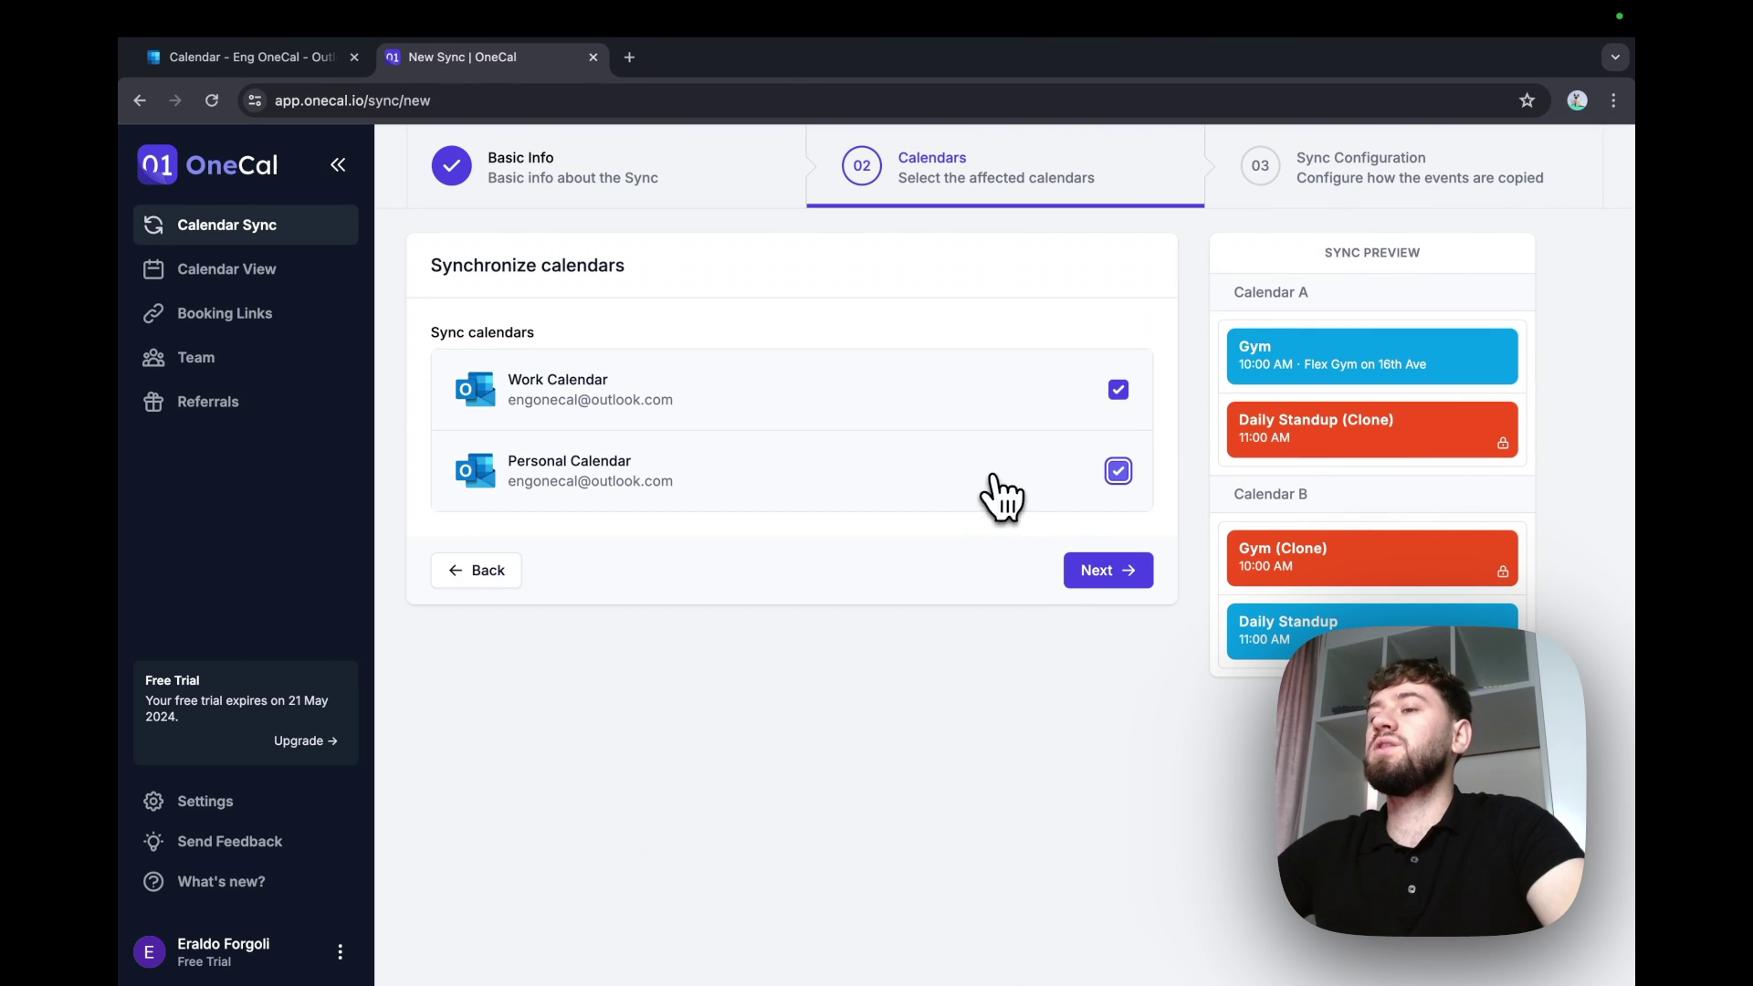
left_click(1121, 575)
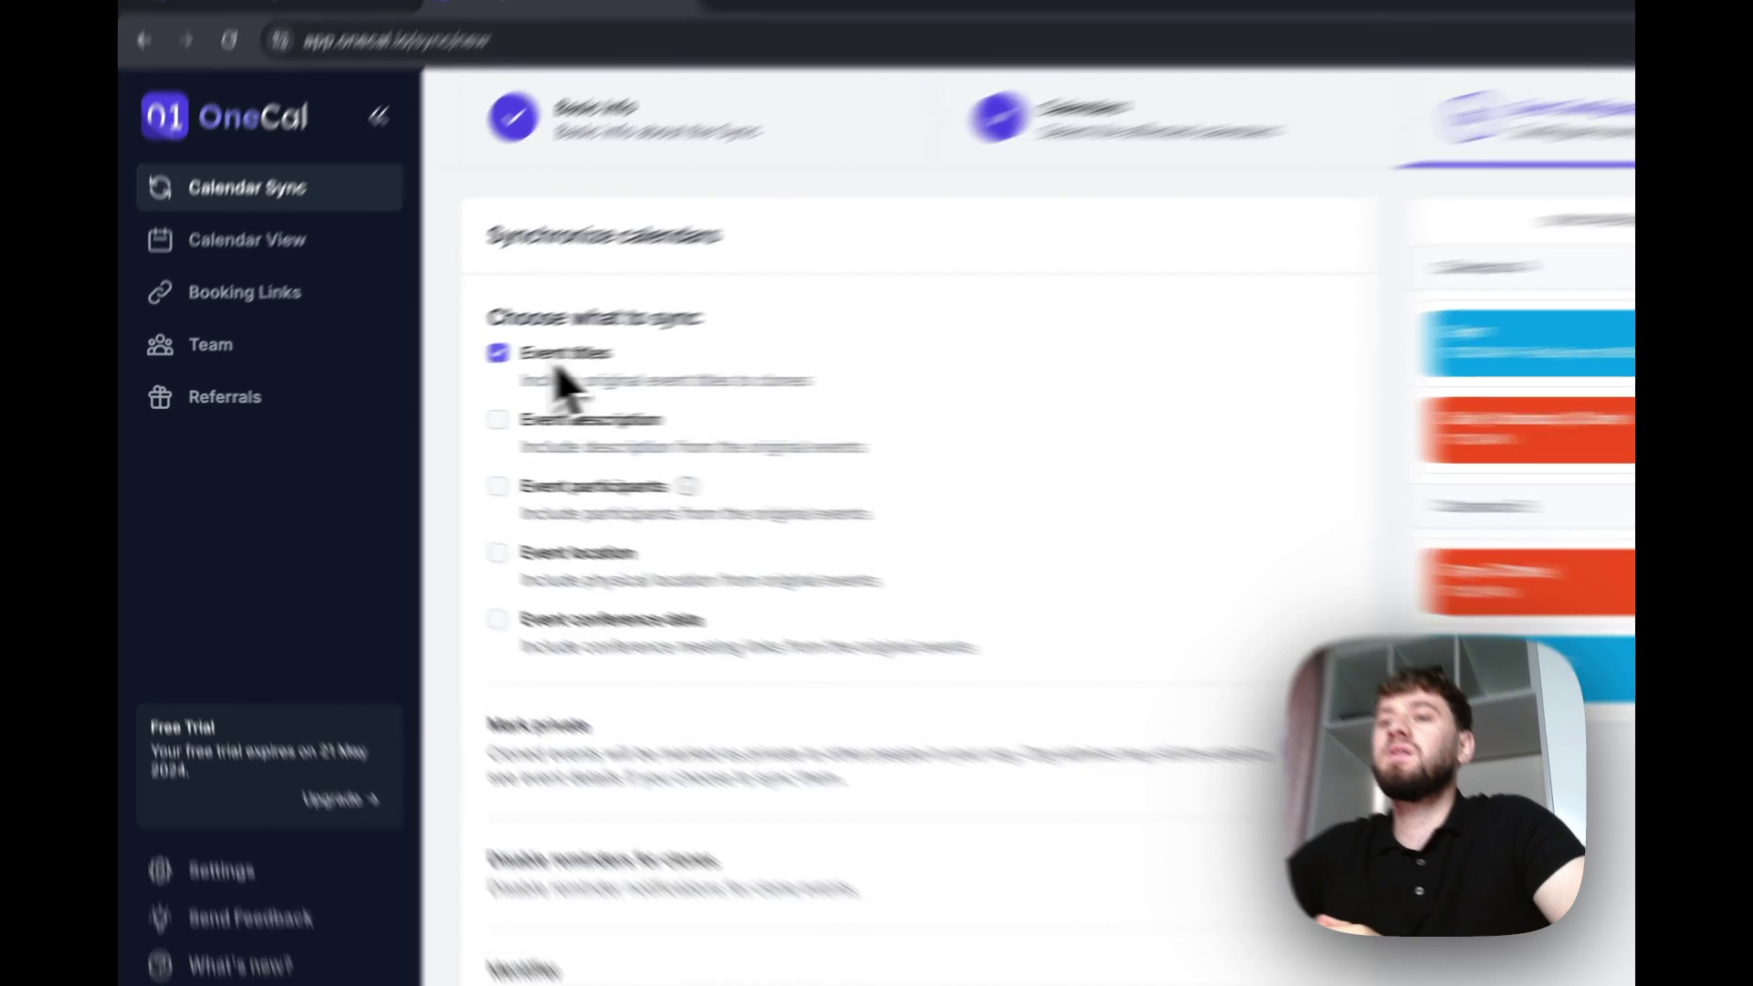
Exclude the original event titles from the sync, keeping "Busy" as the title of the cloned events
left_click(485, 367)
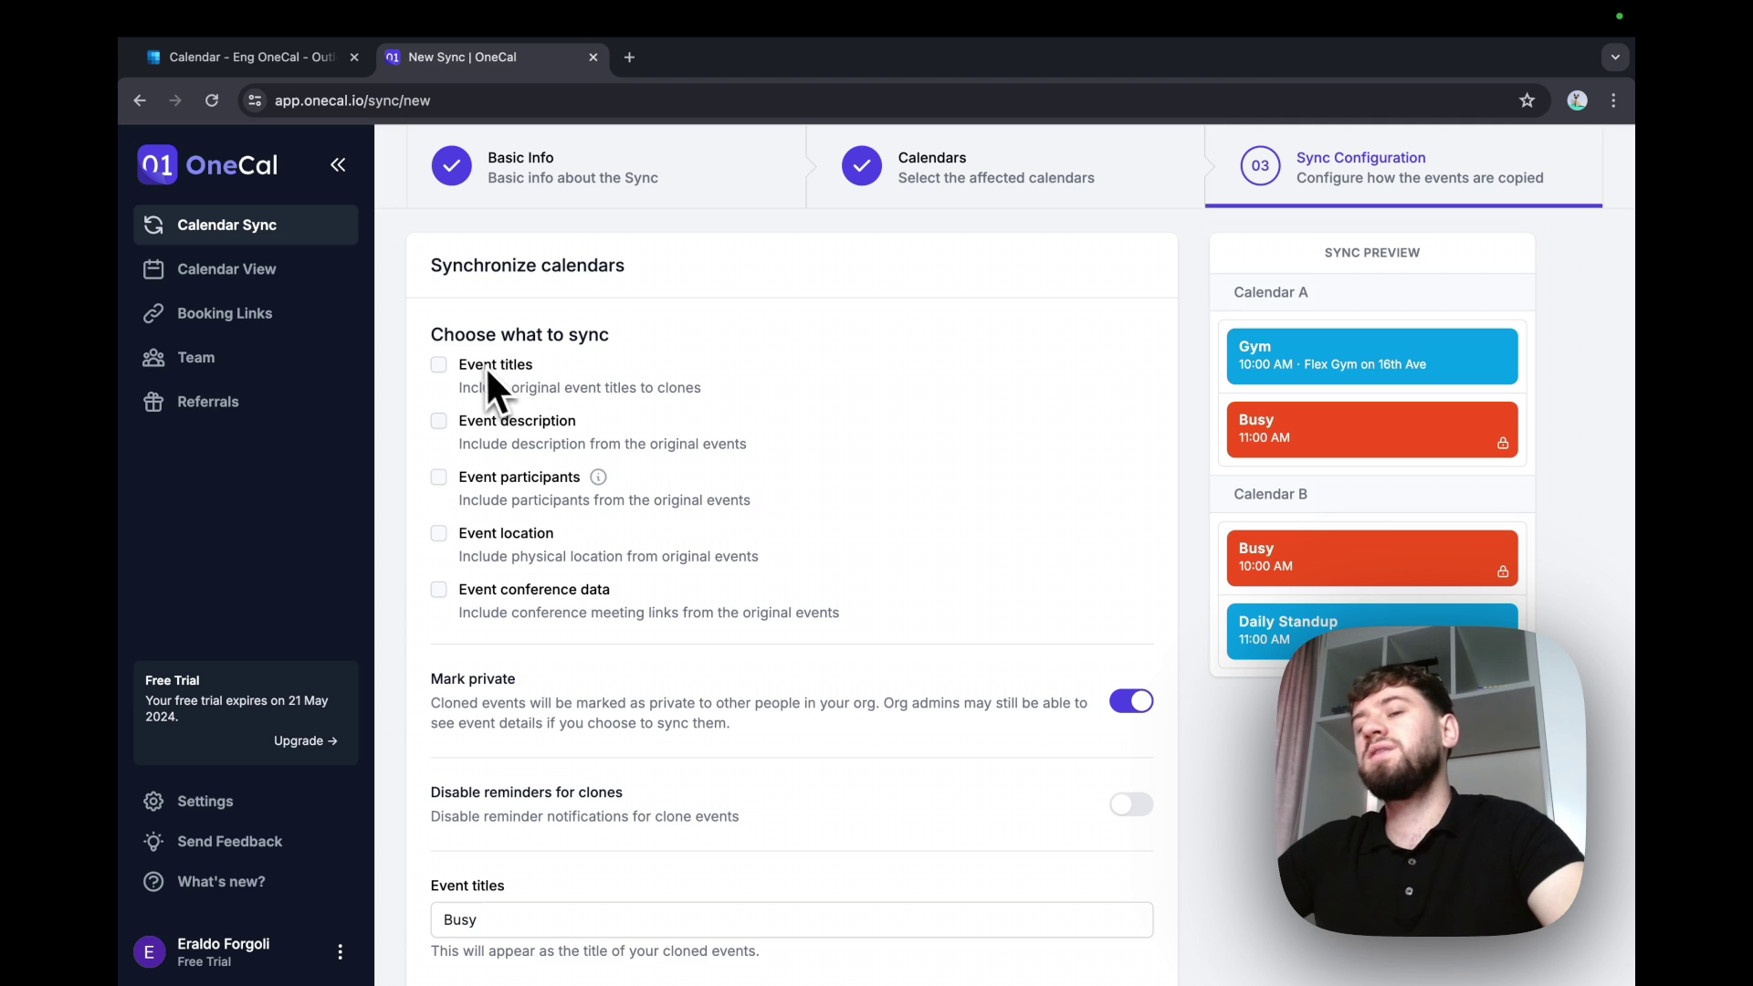
scroll(523, 478, "down", 5)
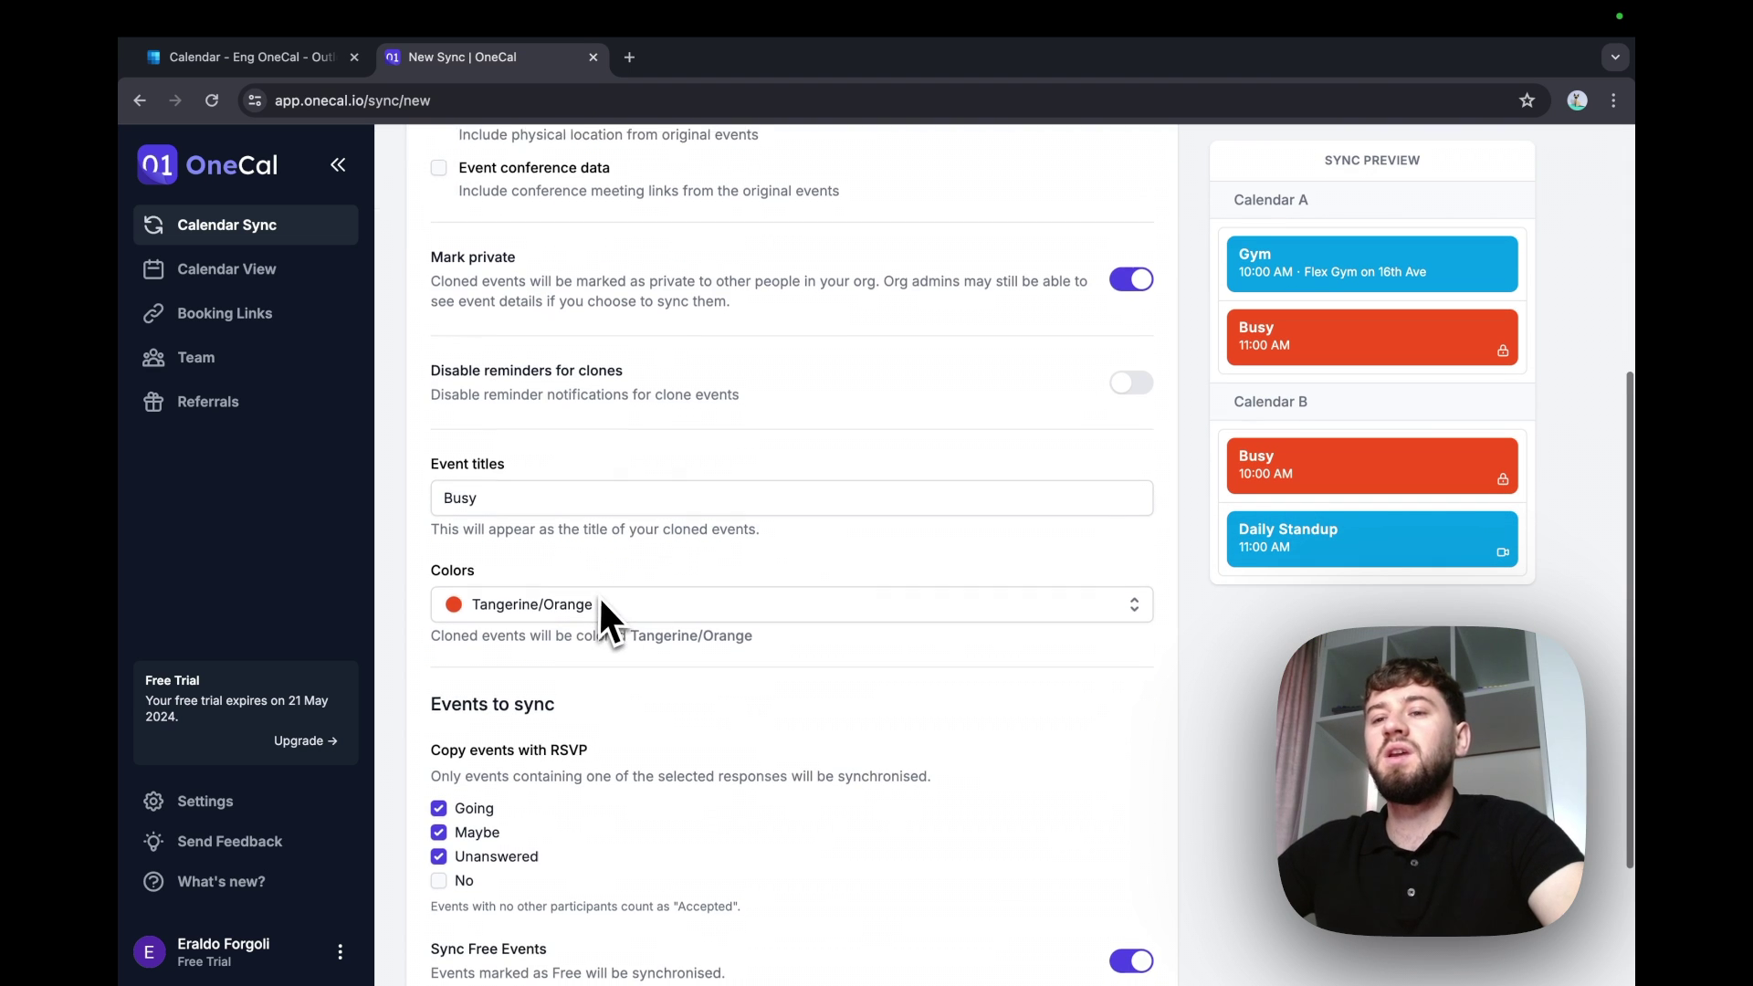
left_click(493, 480)
scroll(478, 484, "up", 5)
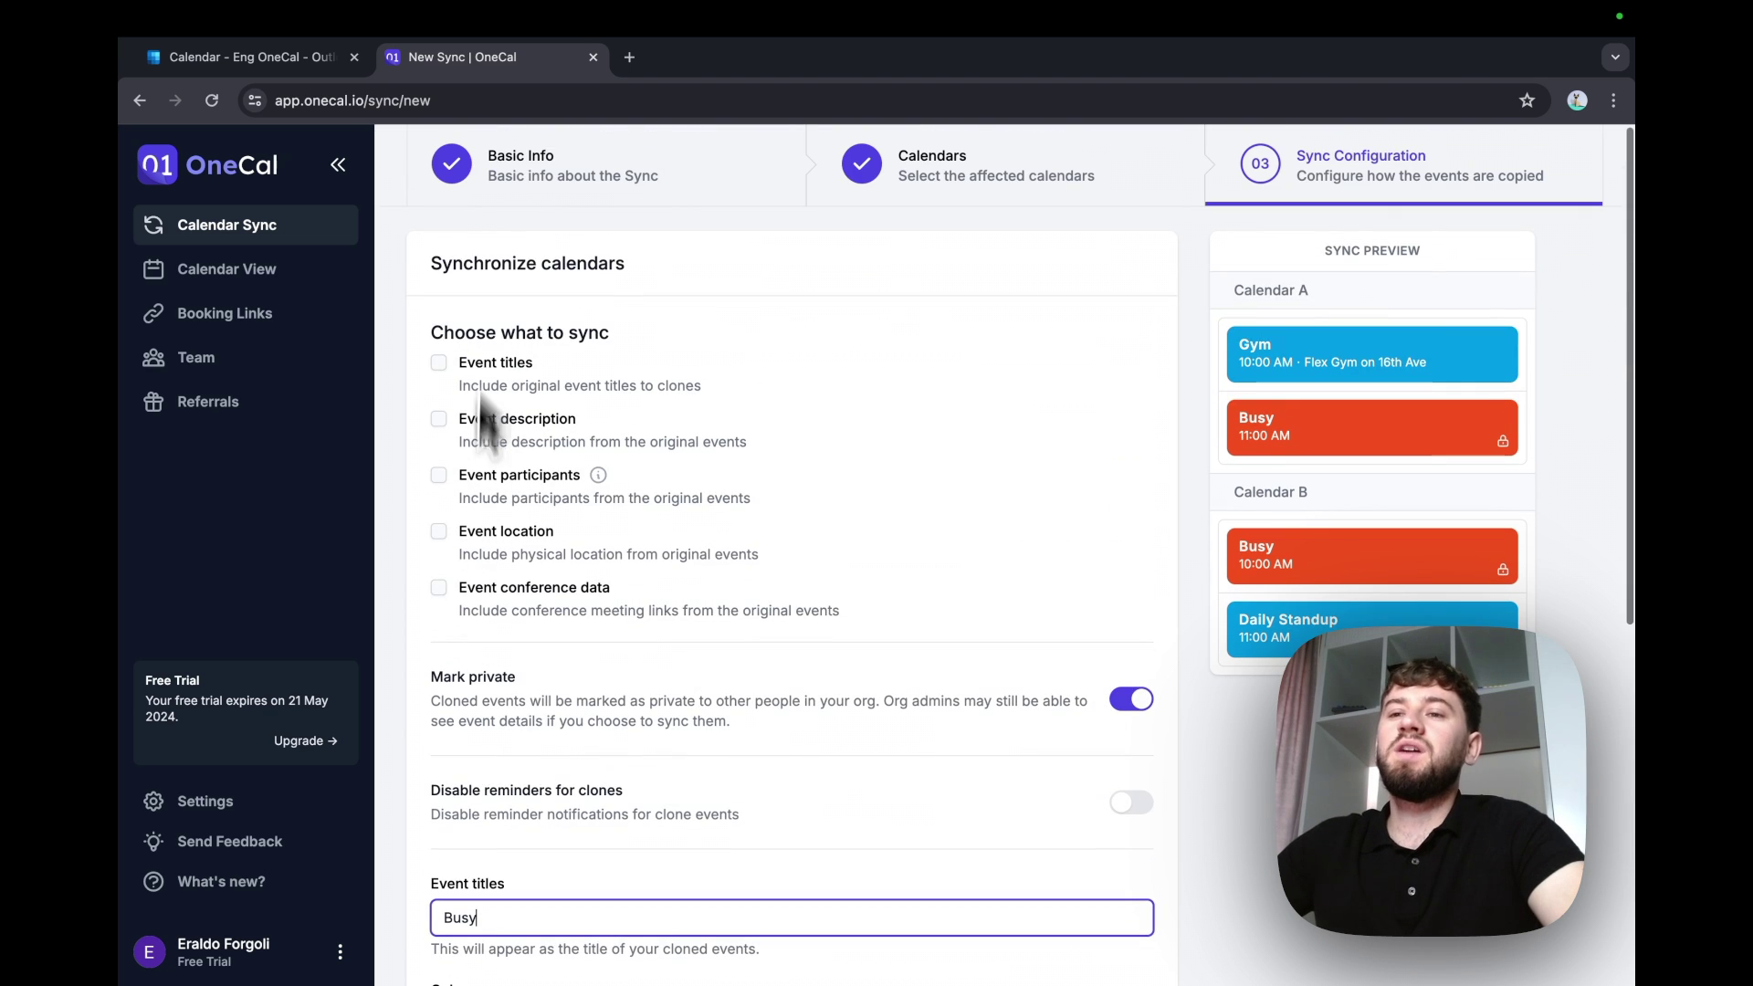
scroll(480, 785, "down", 3)
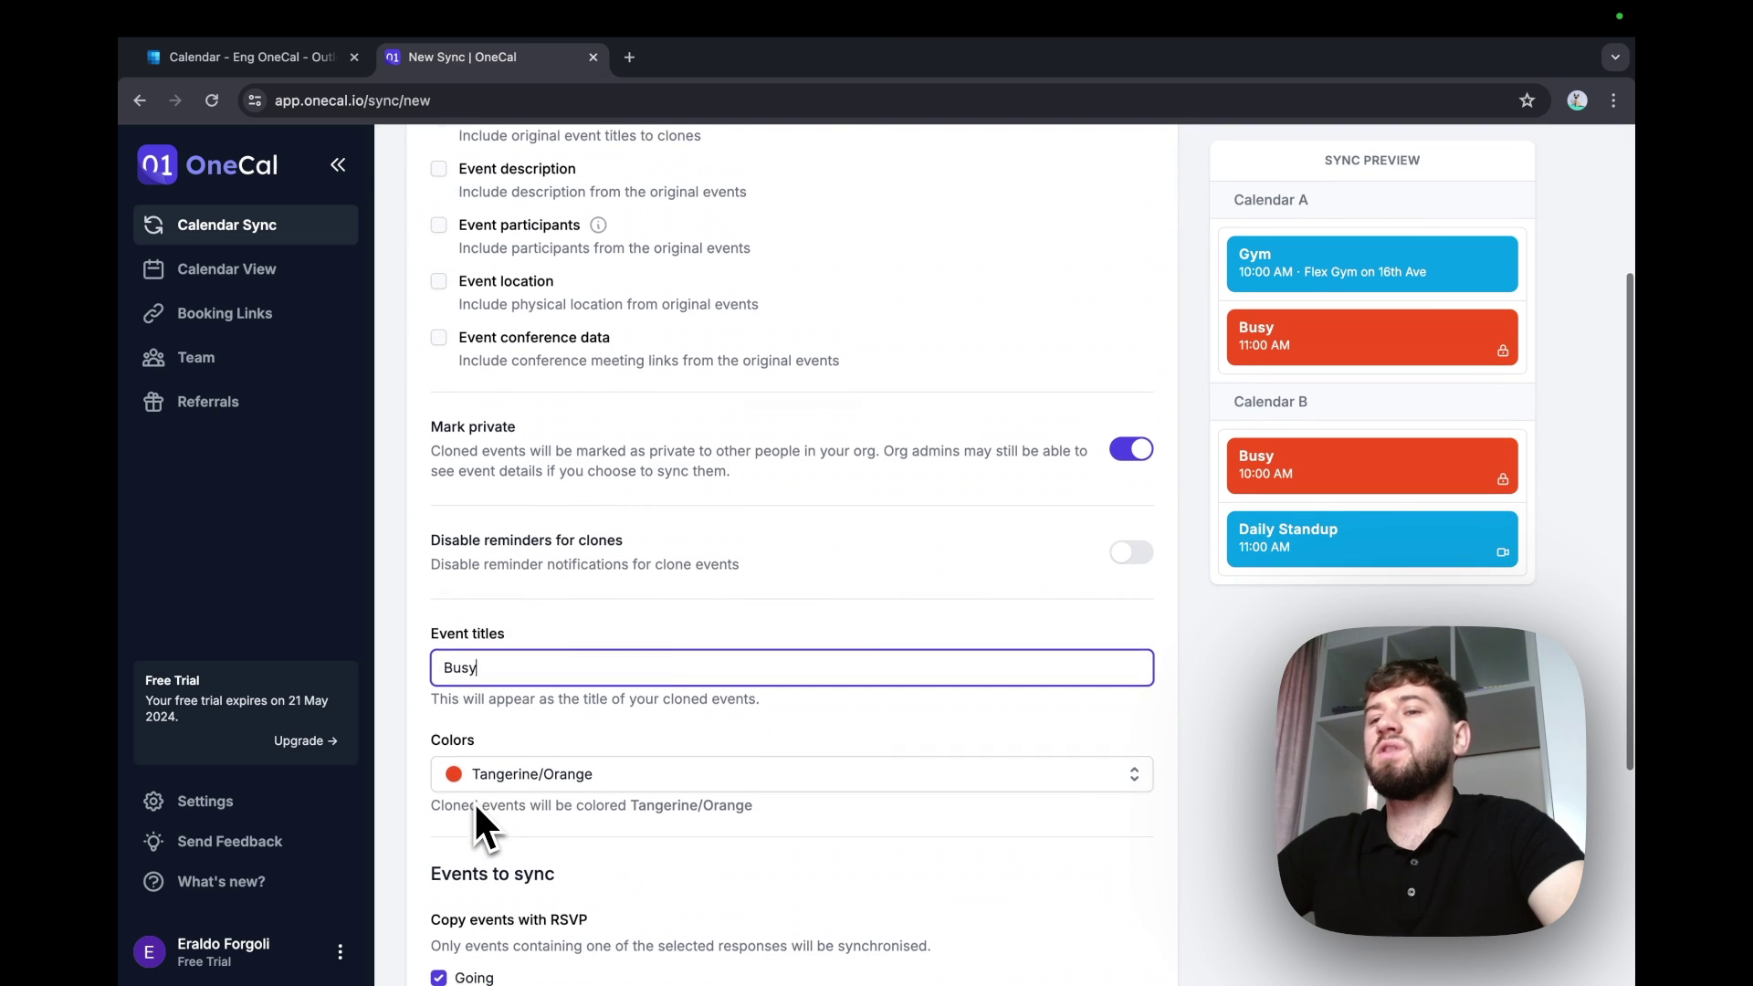
left_click(493, 666)
scroll(518, 699, "down", 2)
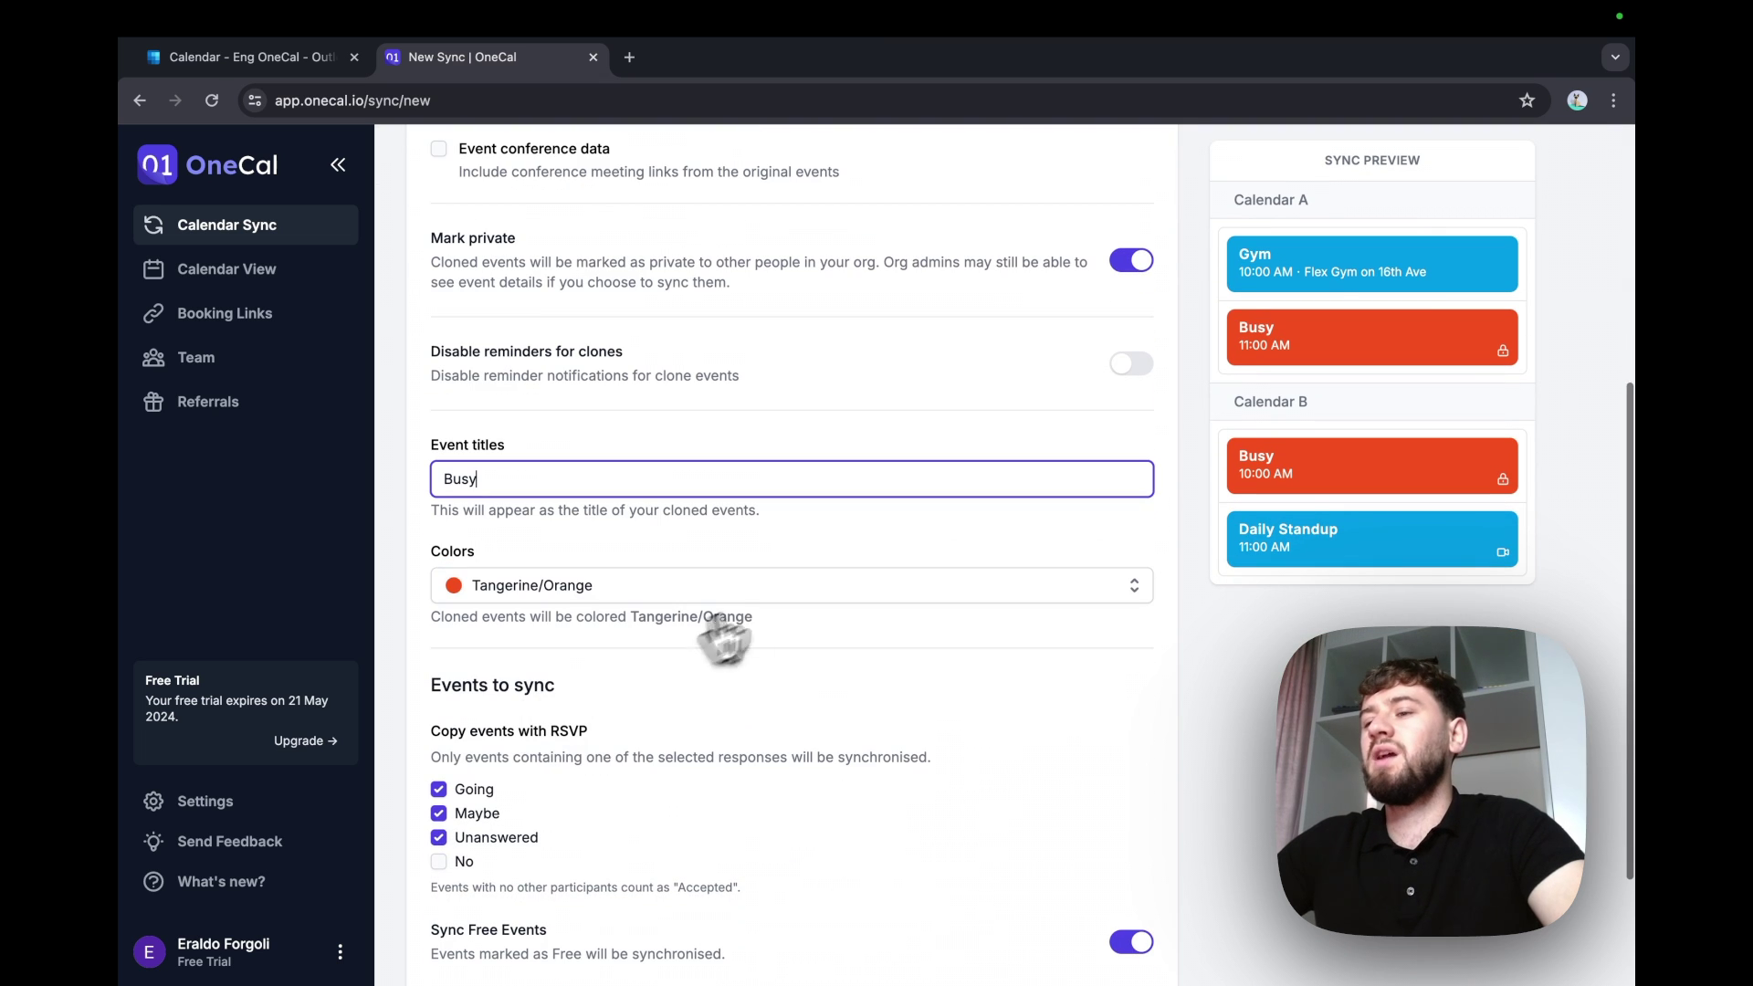
Set the cloned events' colour to Sage/Green and start the sync
left_click(1091, 594)
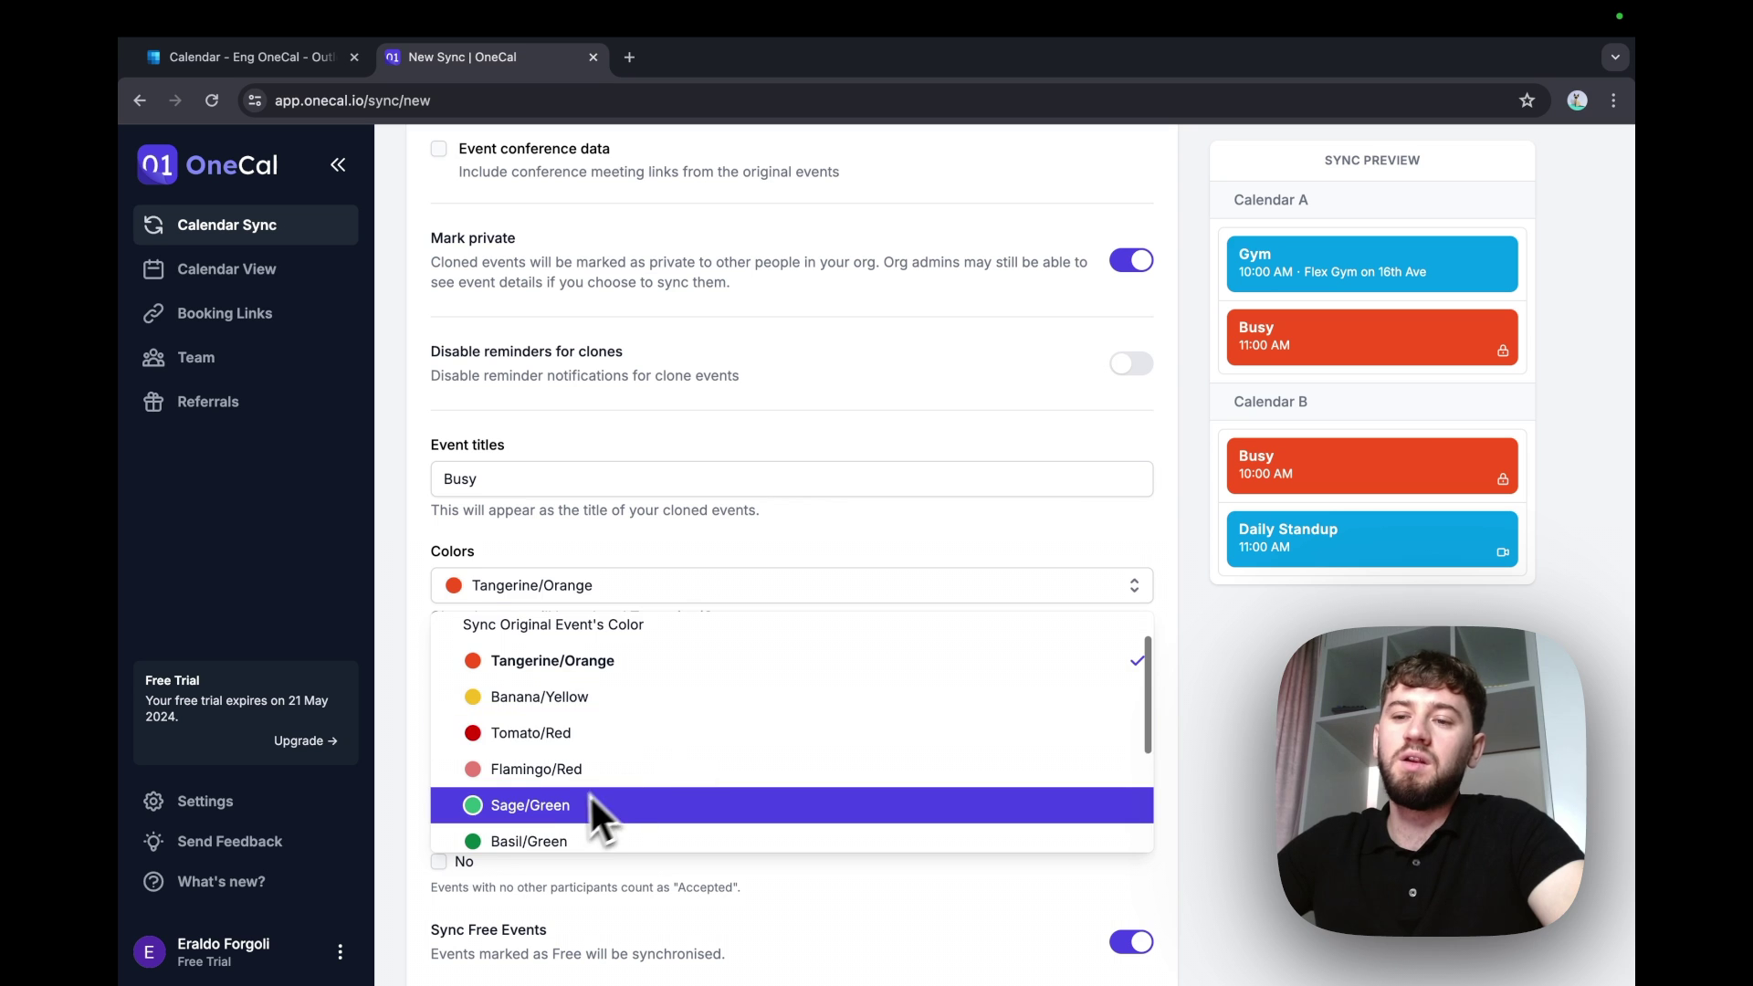
left_click(584, 805)
scroll(706, 674, "down", 4)
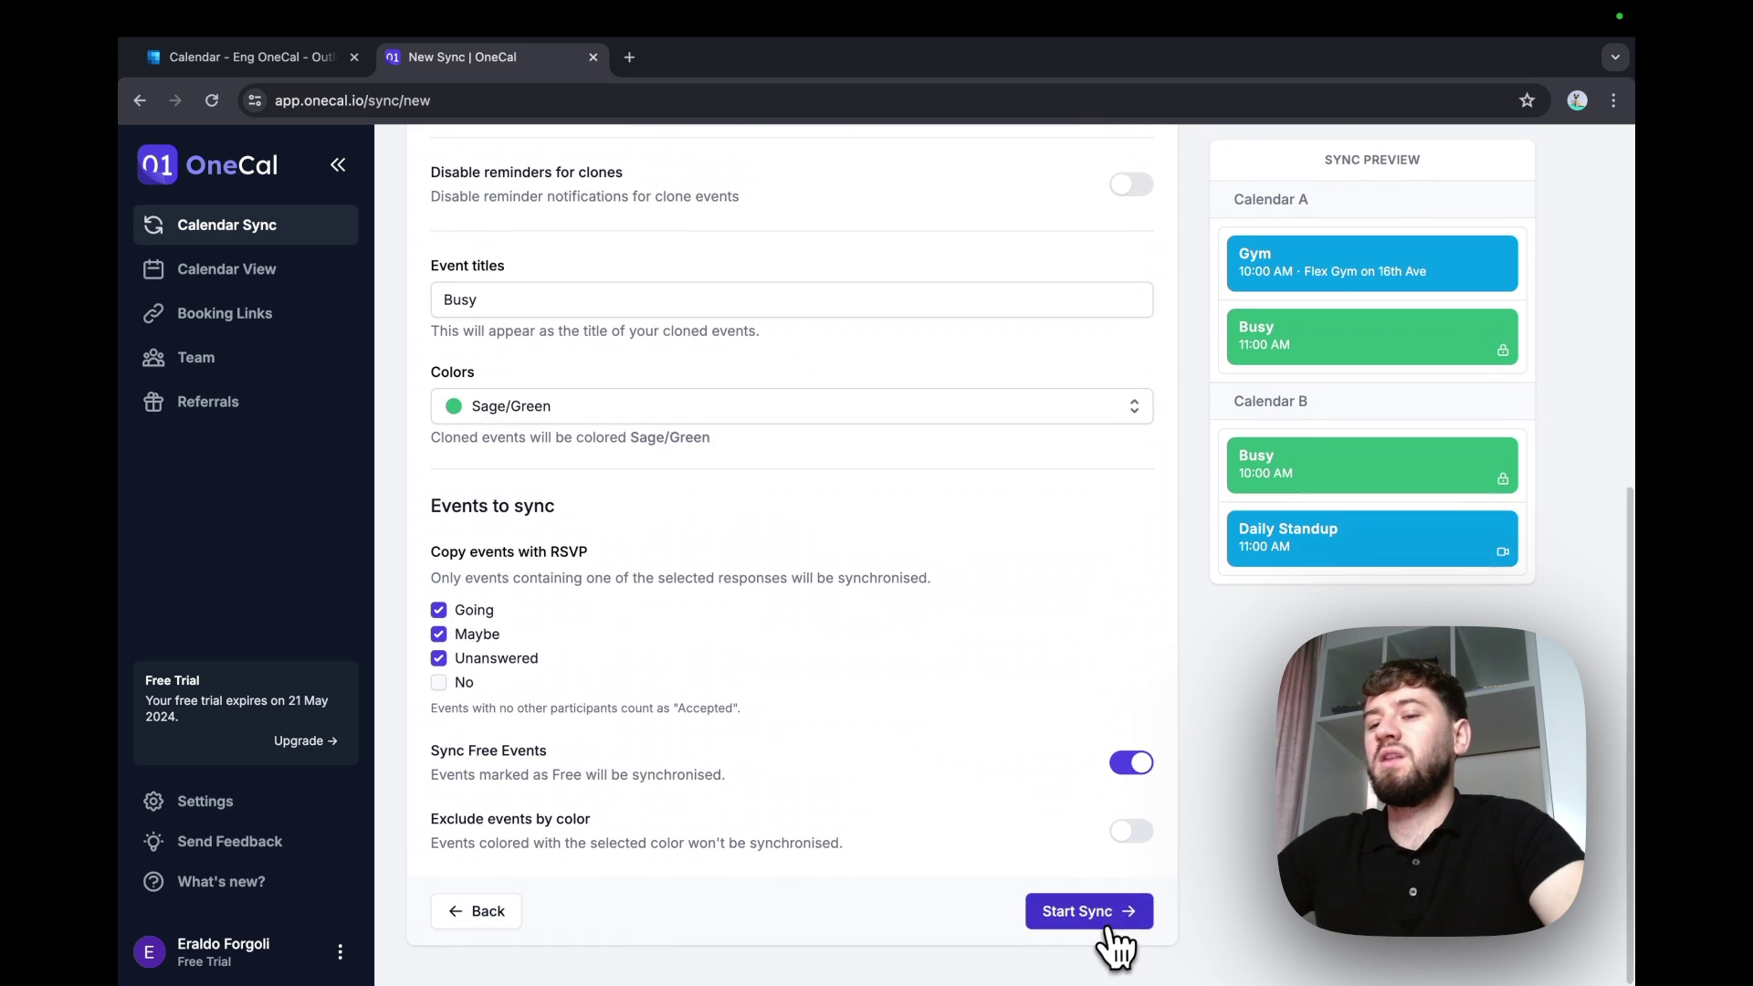
left_click(1108, 917)
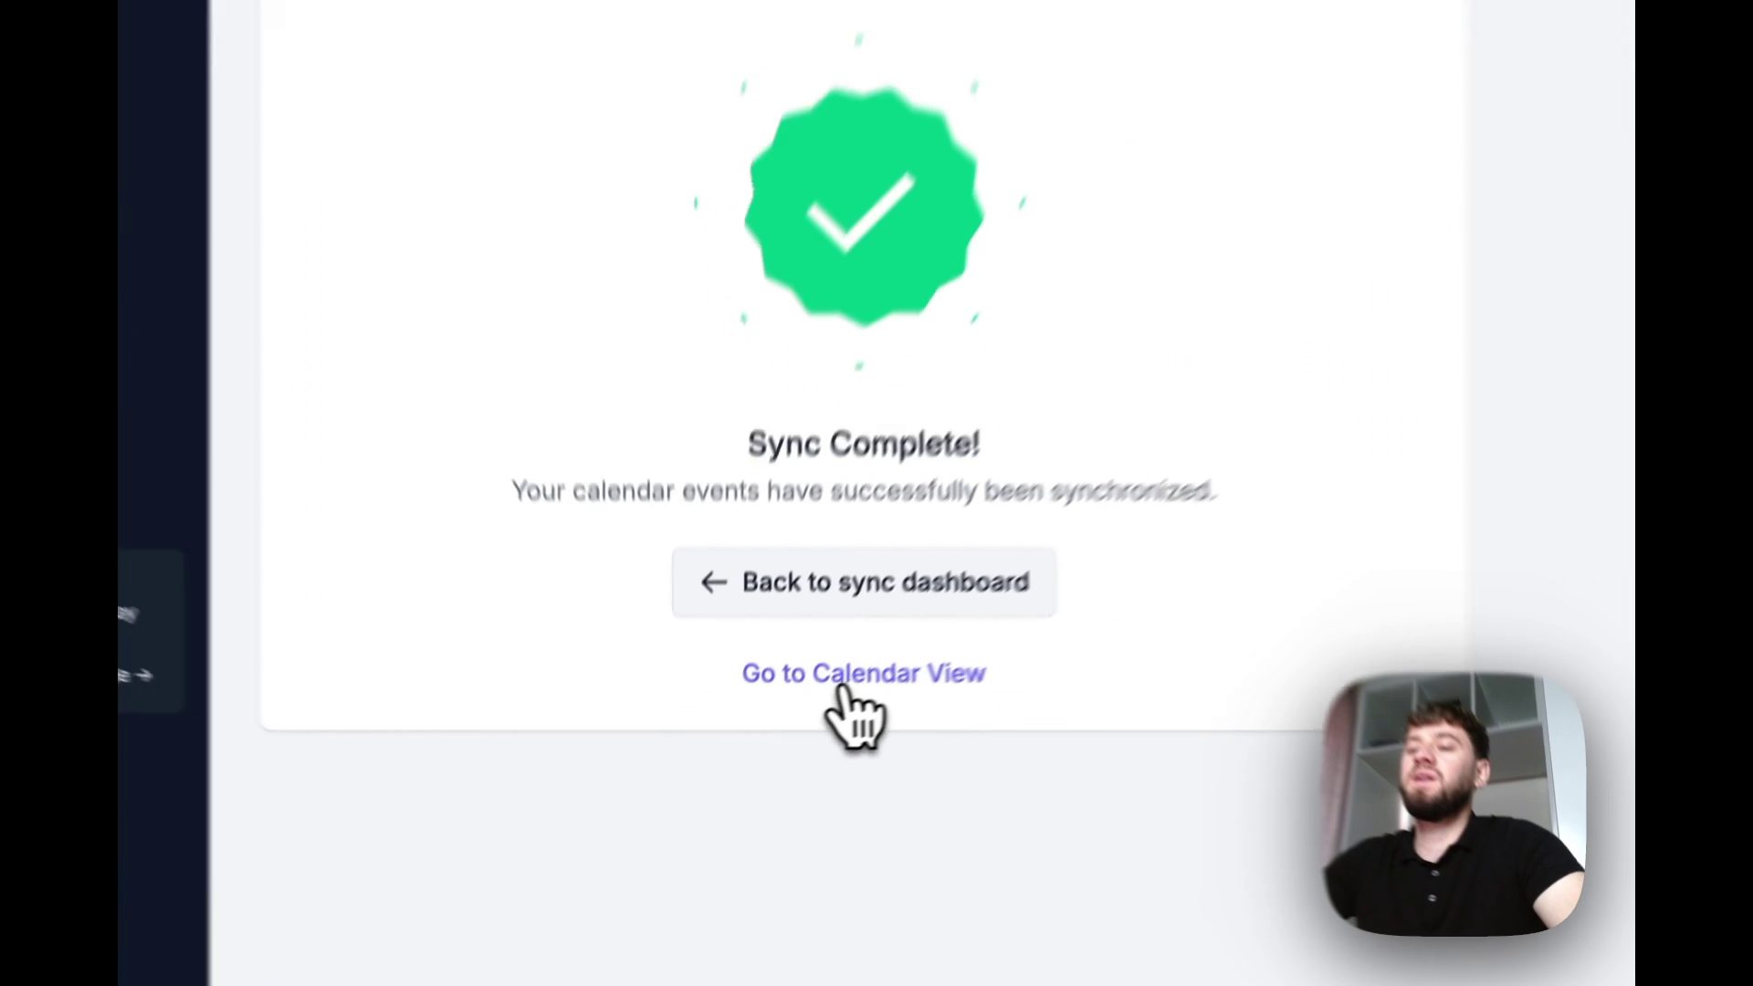
In the Calendar View, show only the Work Calendar and inspect the details of Tuesday's 9:30 Busy event
left_click(756, 756)
left_click(642, 341)
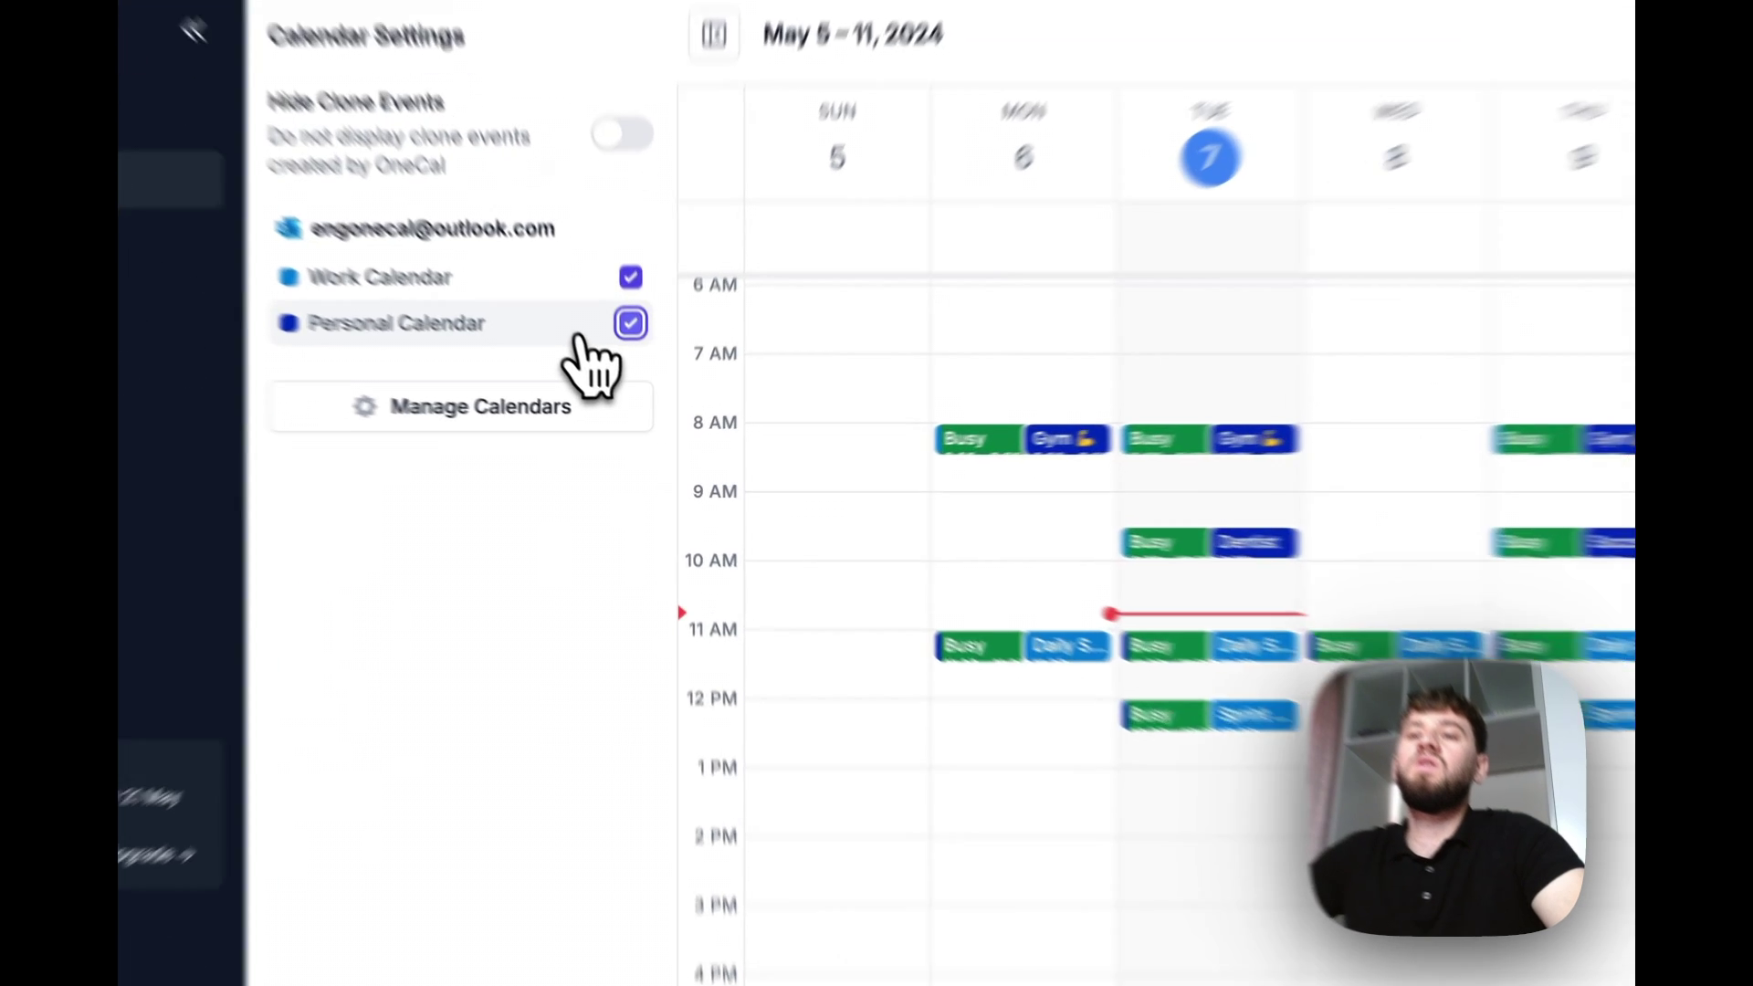
left_click(639, 372)
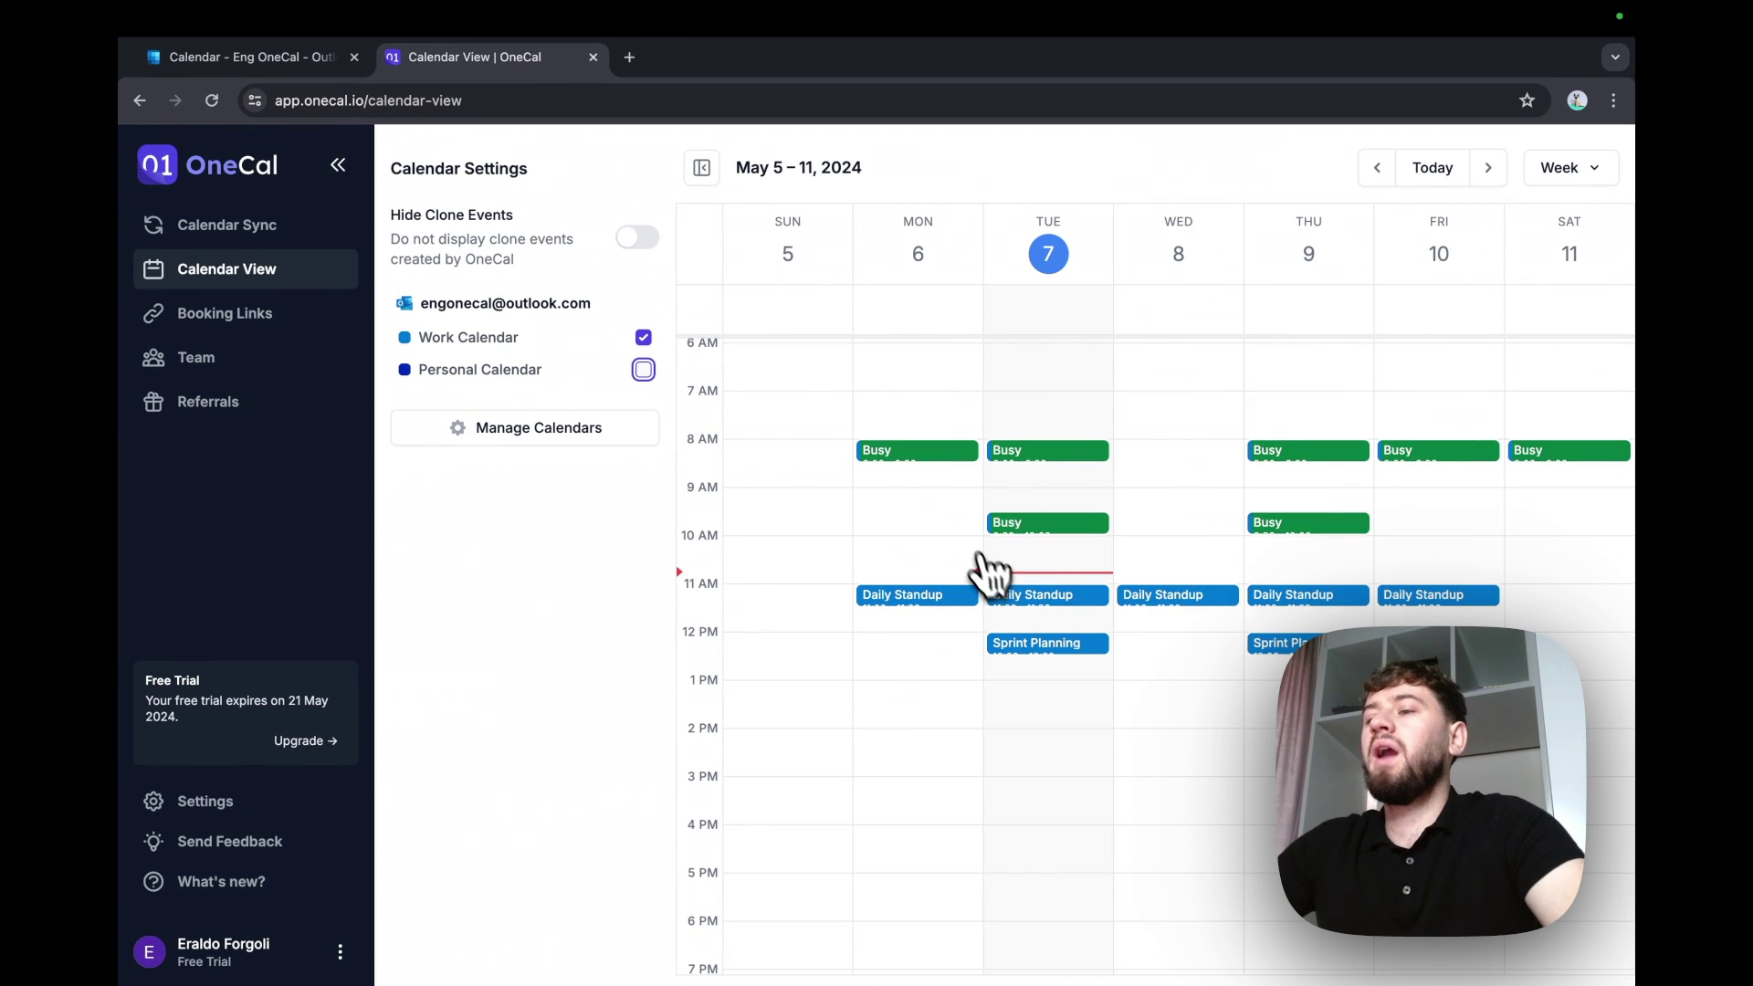
left_click(1022, 525)
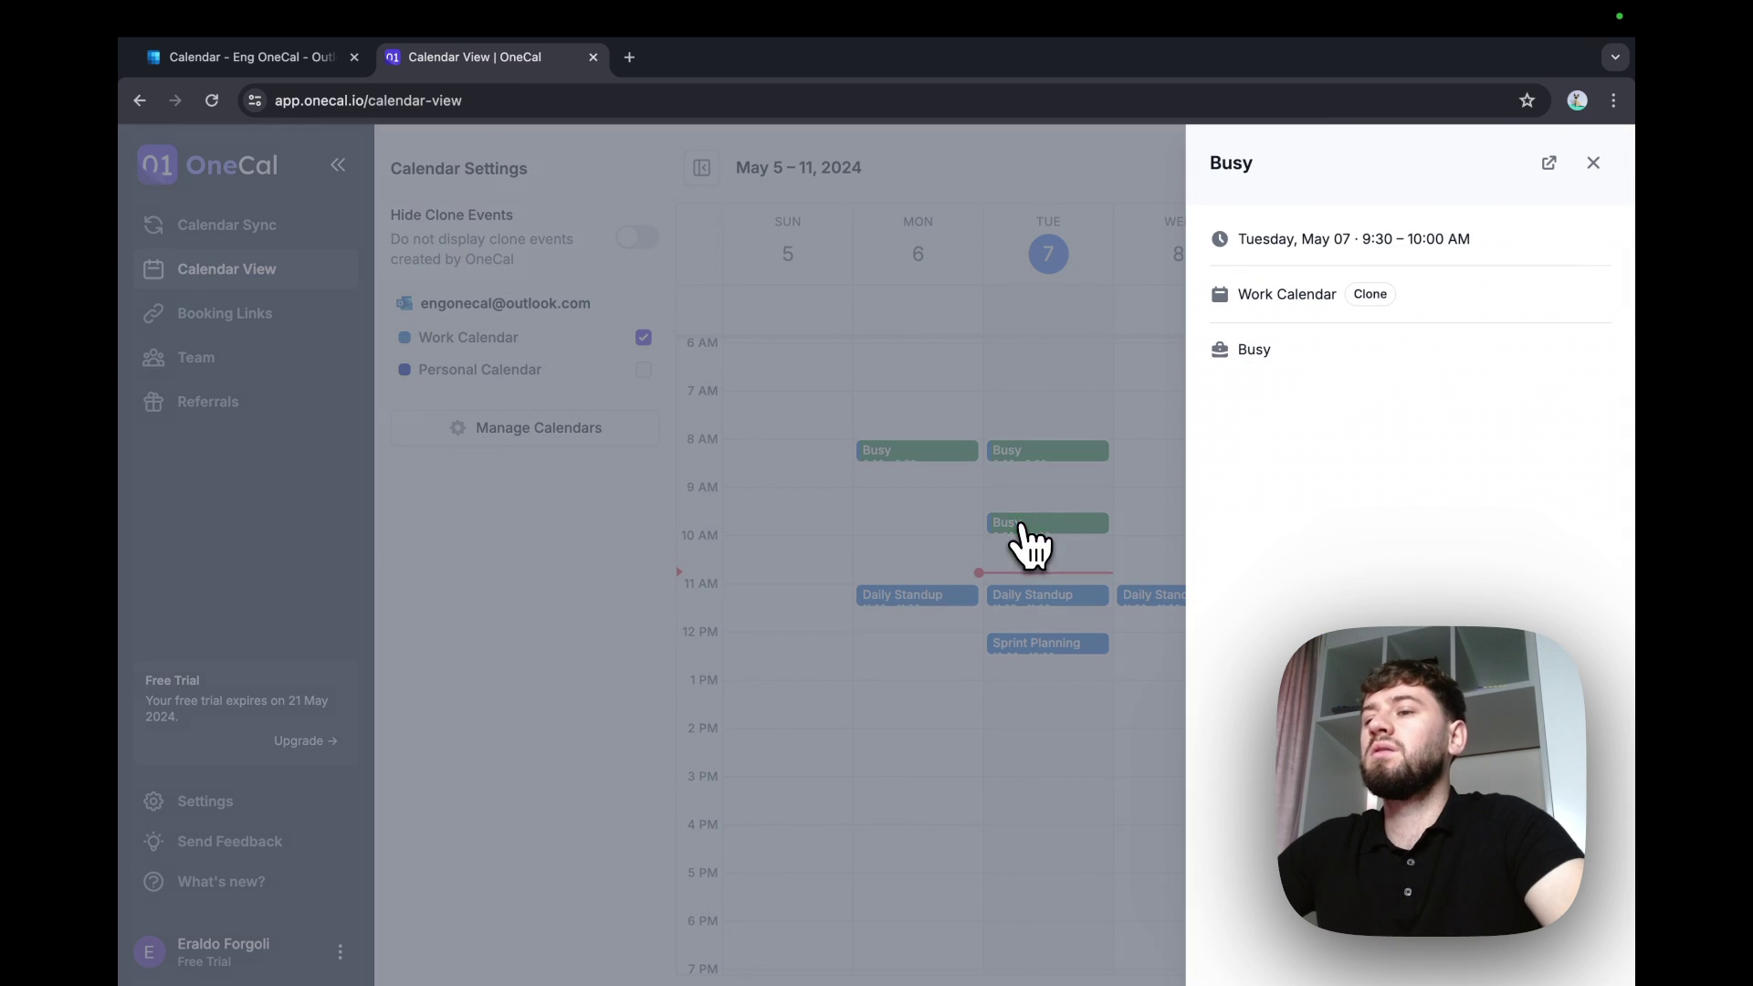
left_click(963, 384)
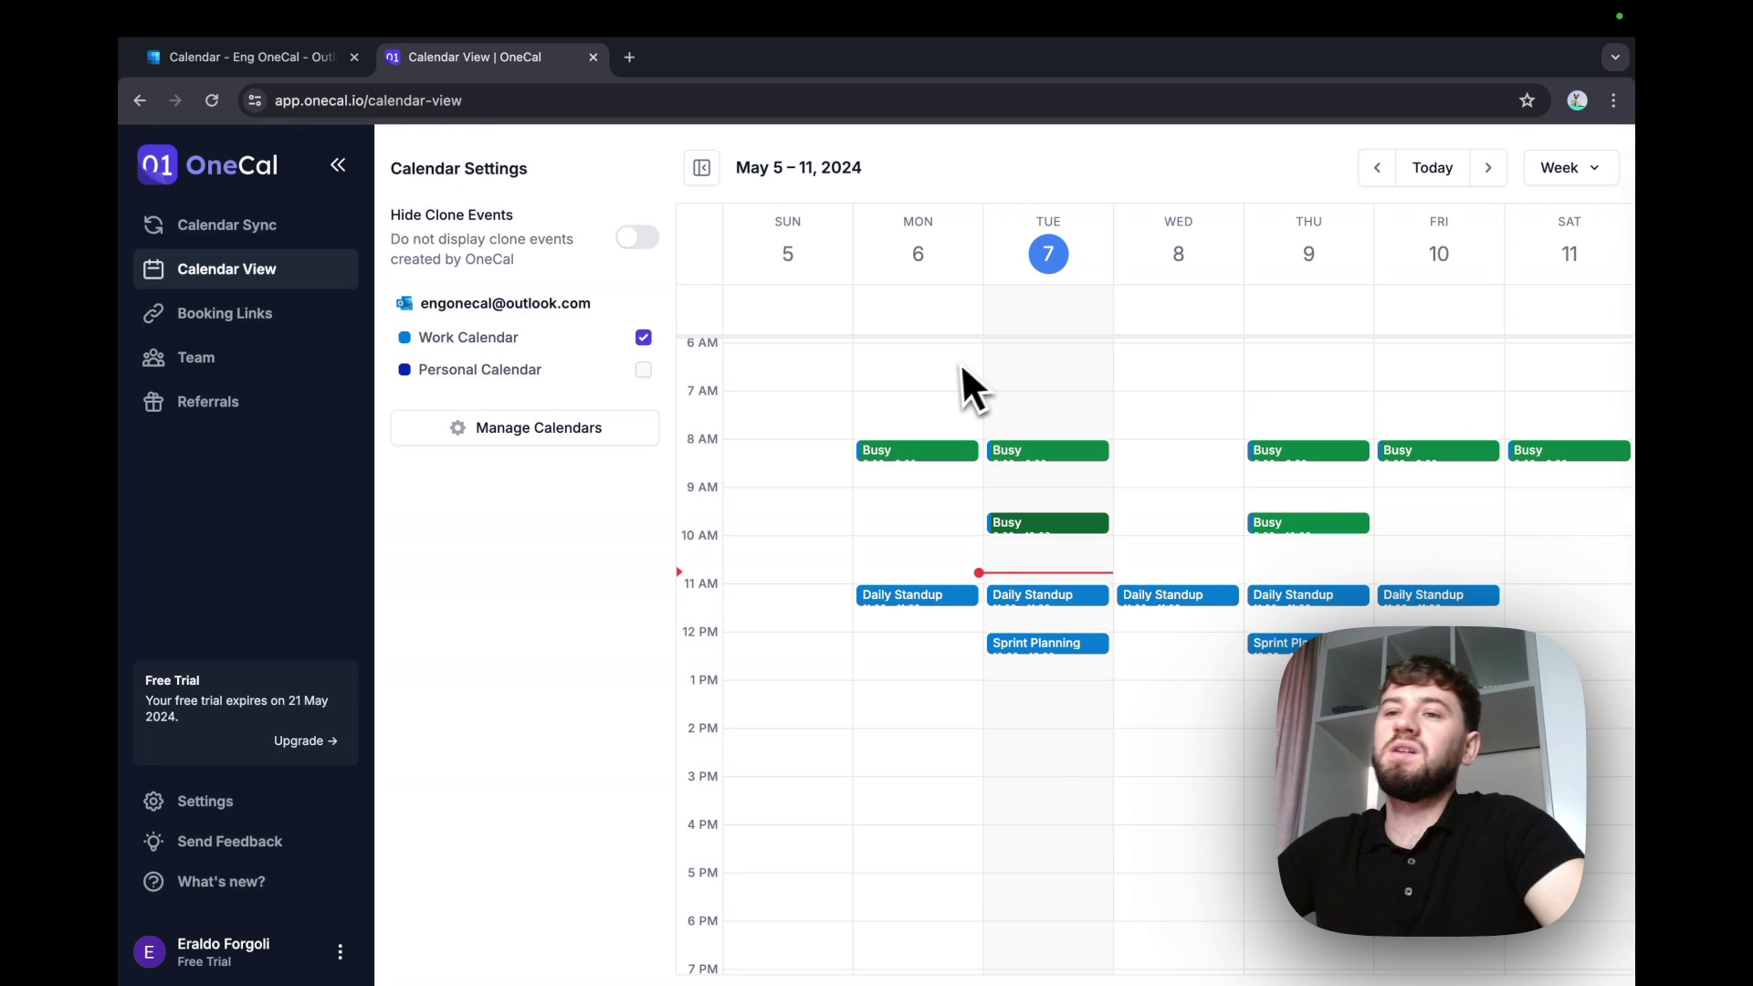
Show only the Personal Calendar, inspect Thursday's 11:00 Busy event, and display the Work Calendar alongside it again
left_click(643, 338)
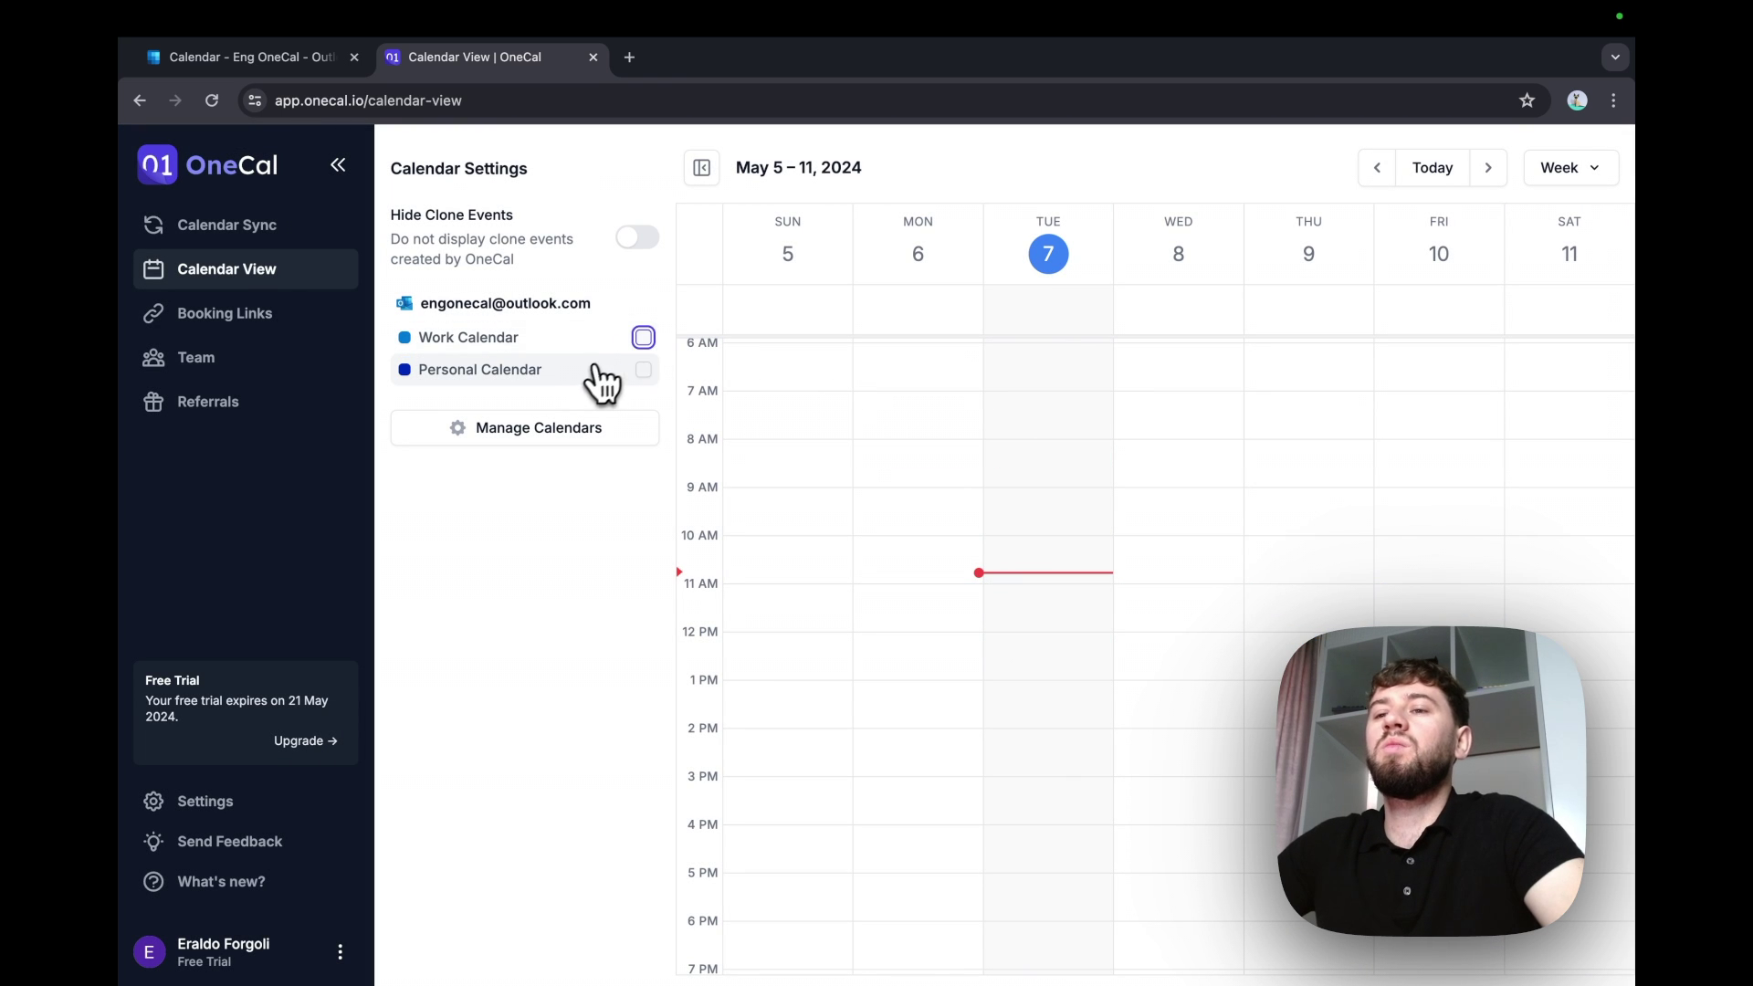
left_click(644, 369)
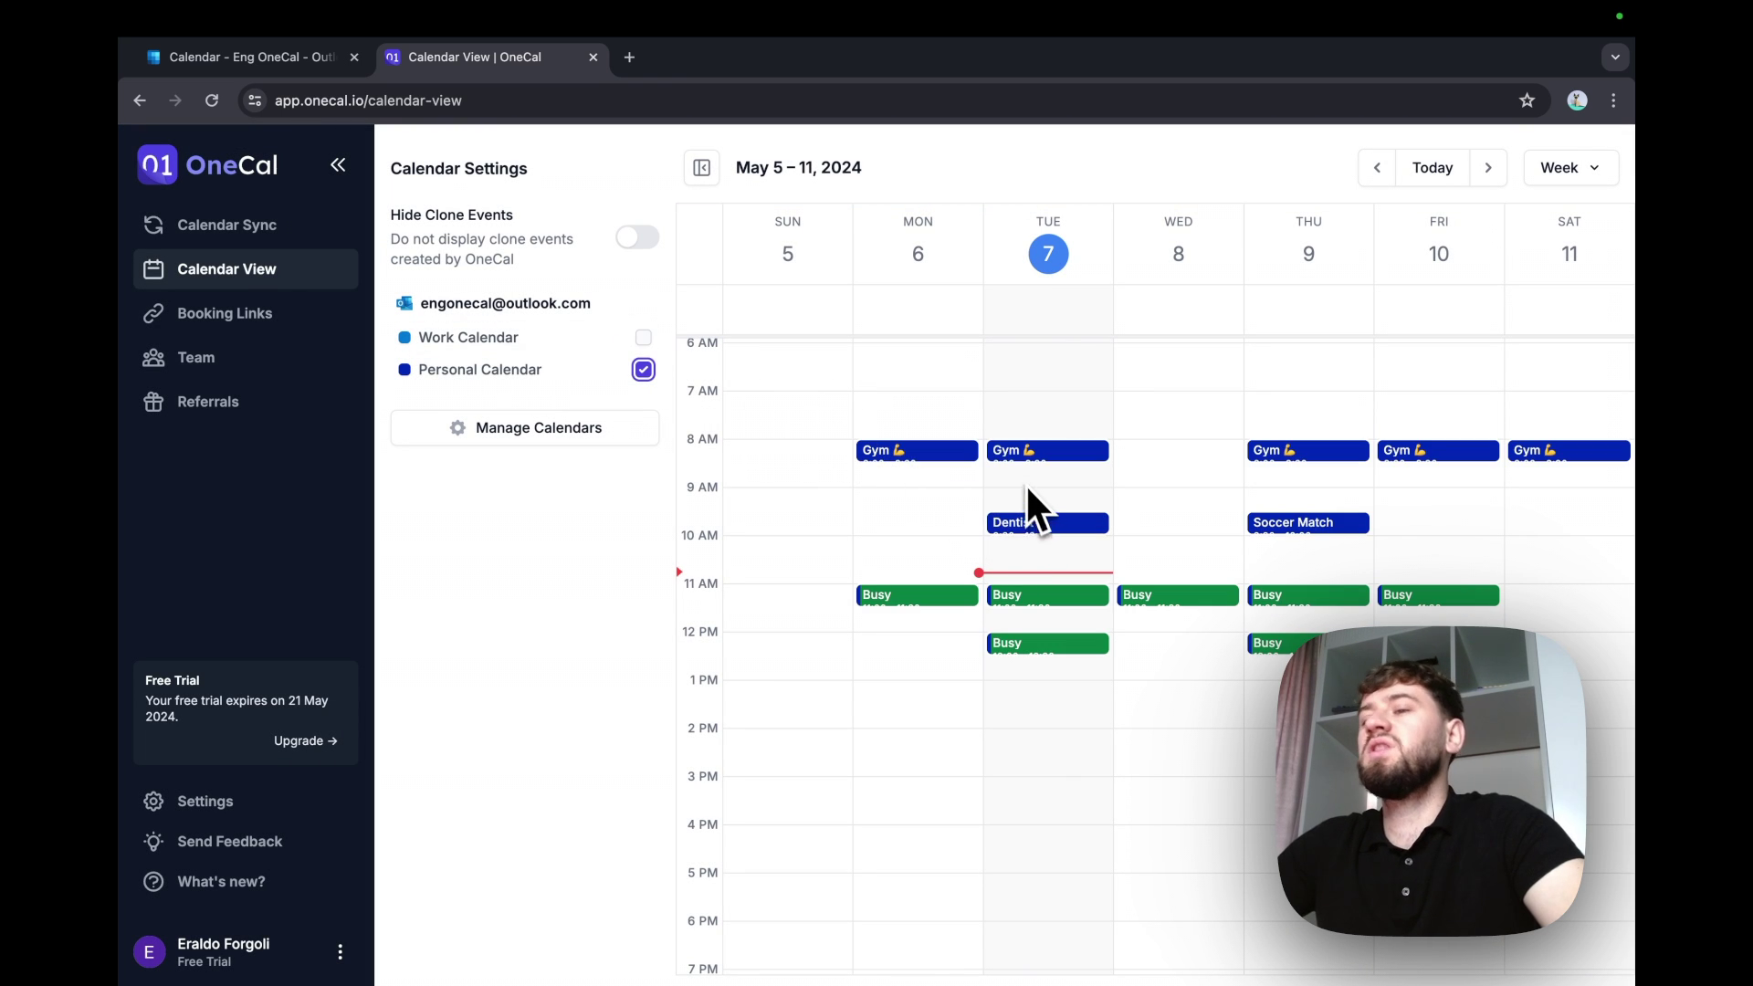
left_click(1314, 596)
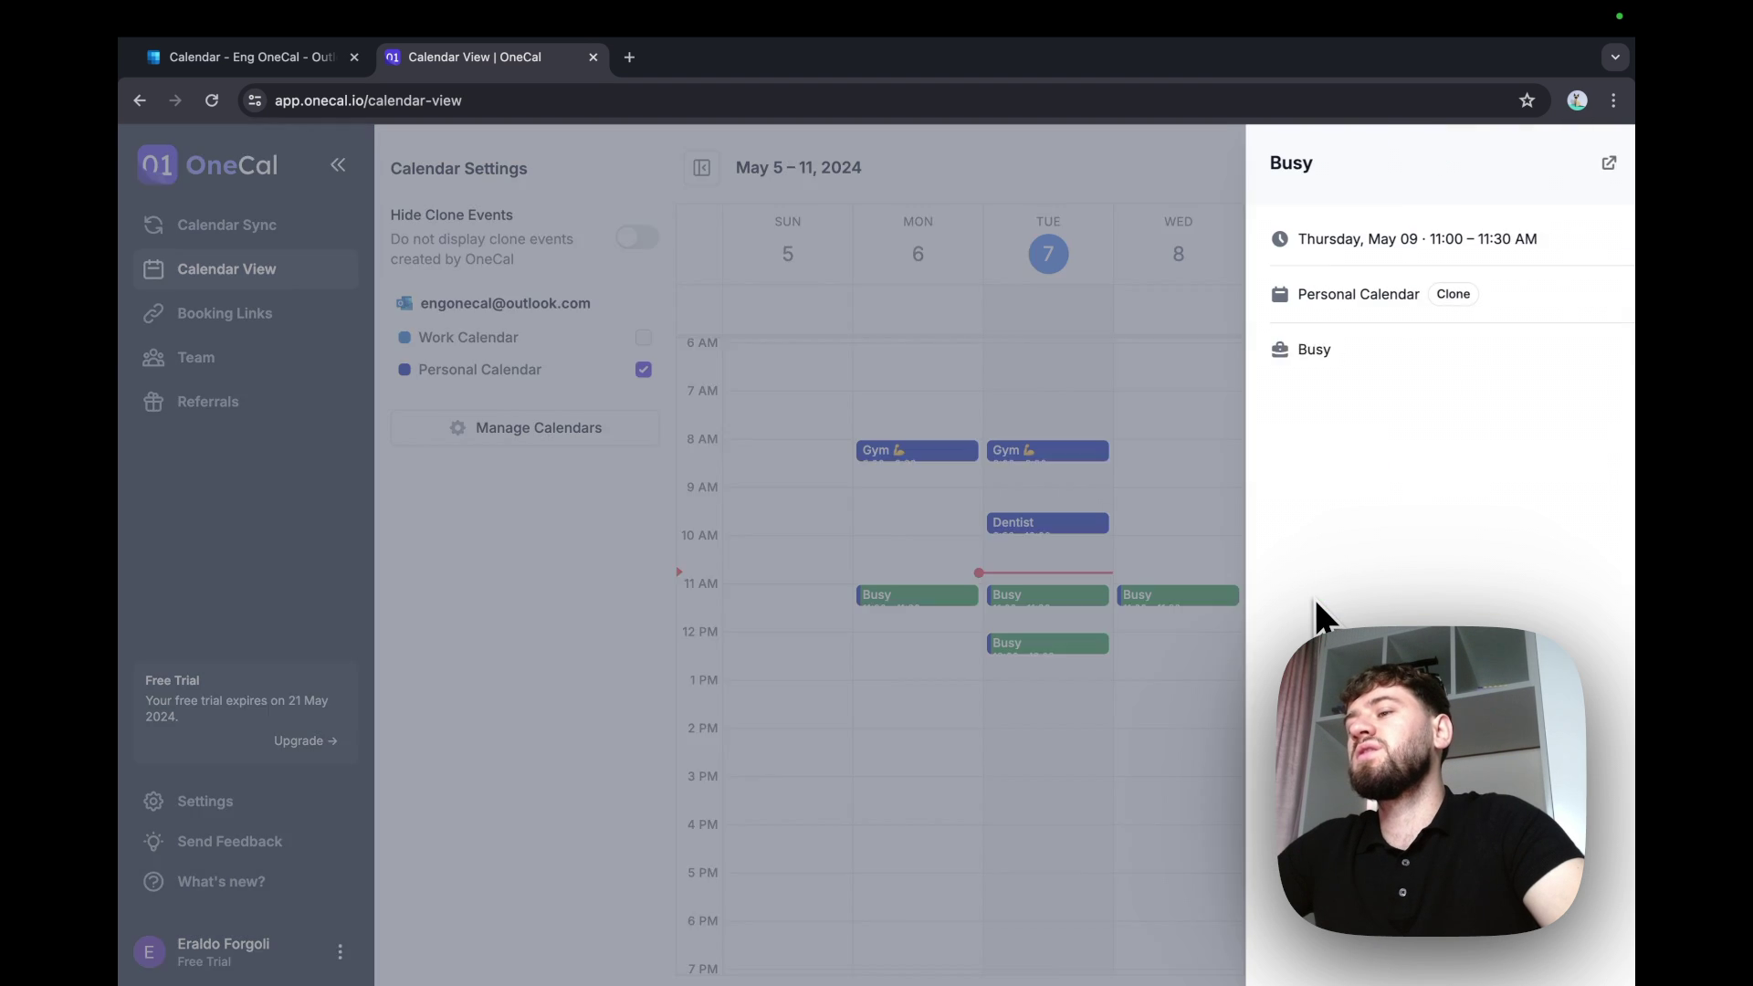
left_click(1223, 623)
left_click(644, 337)
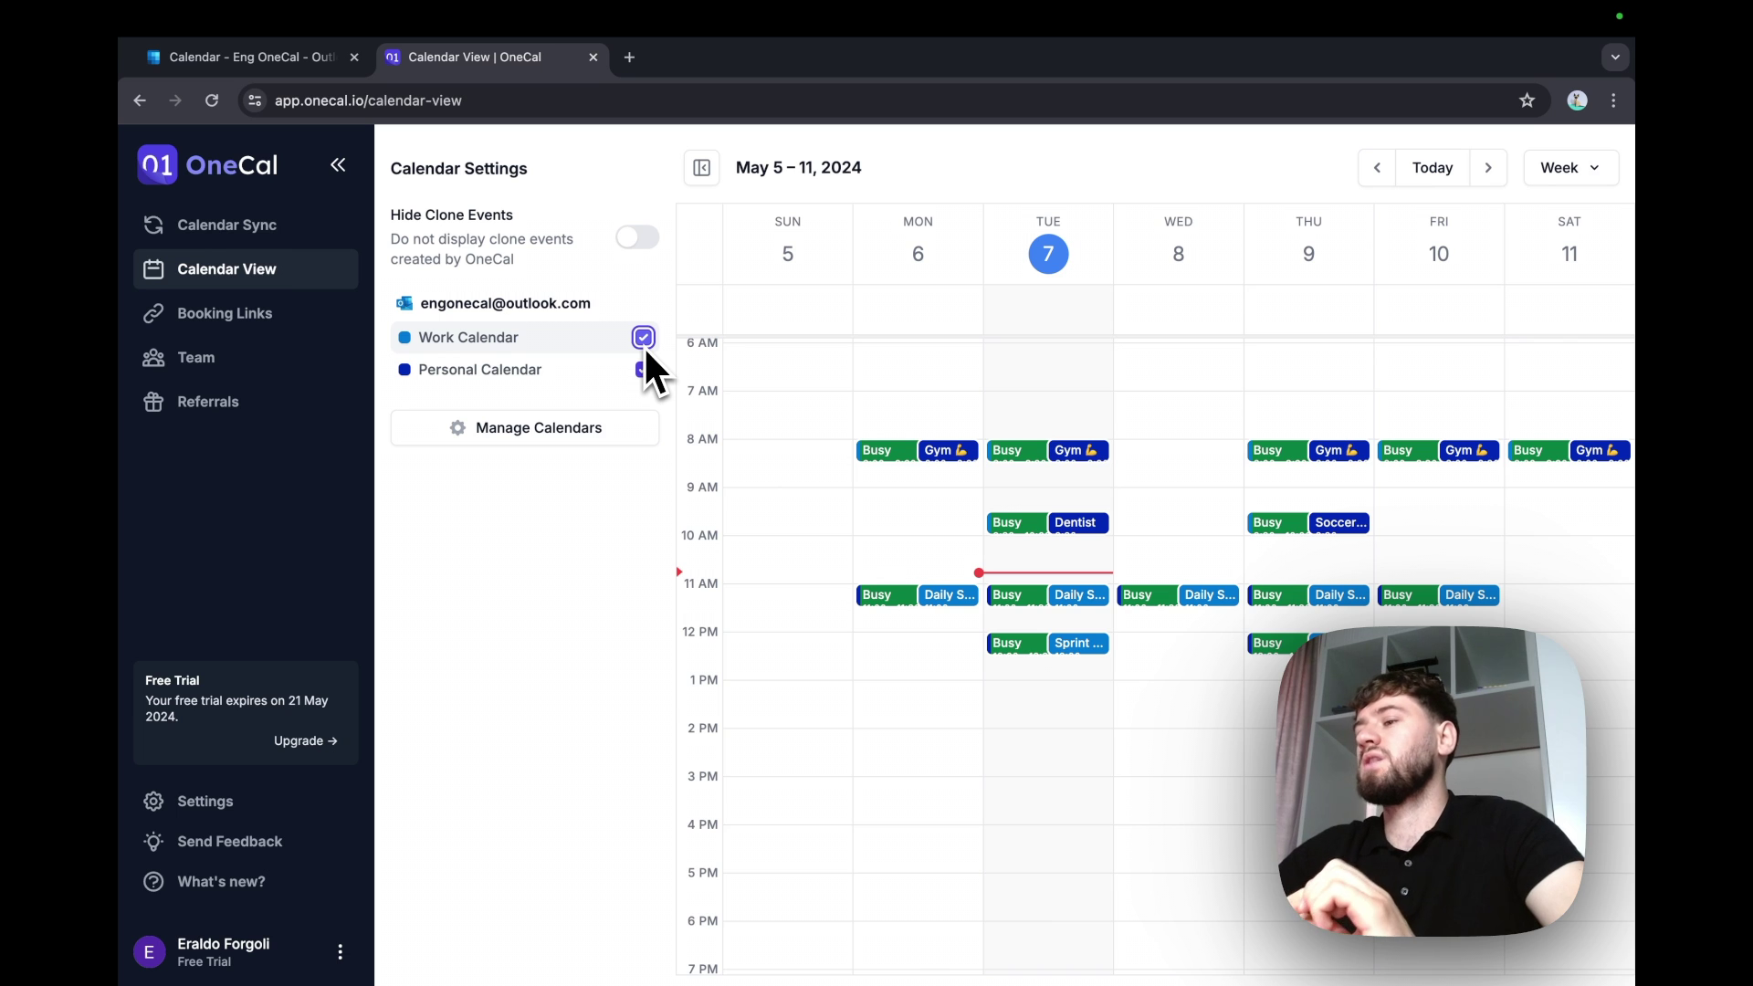
Switch to the Outlook calendar, expand its calendar list and check the synced events in Personal Calendar and the main Calendar
left_click(315, 68)
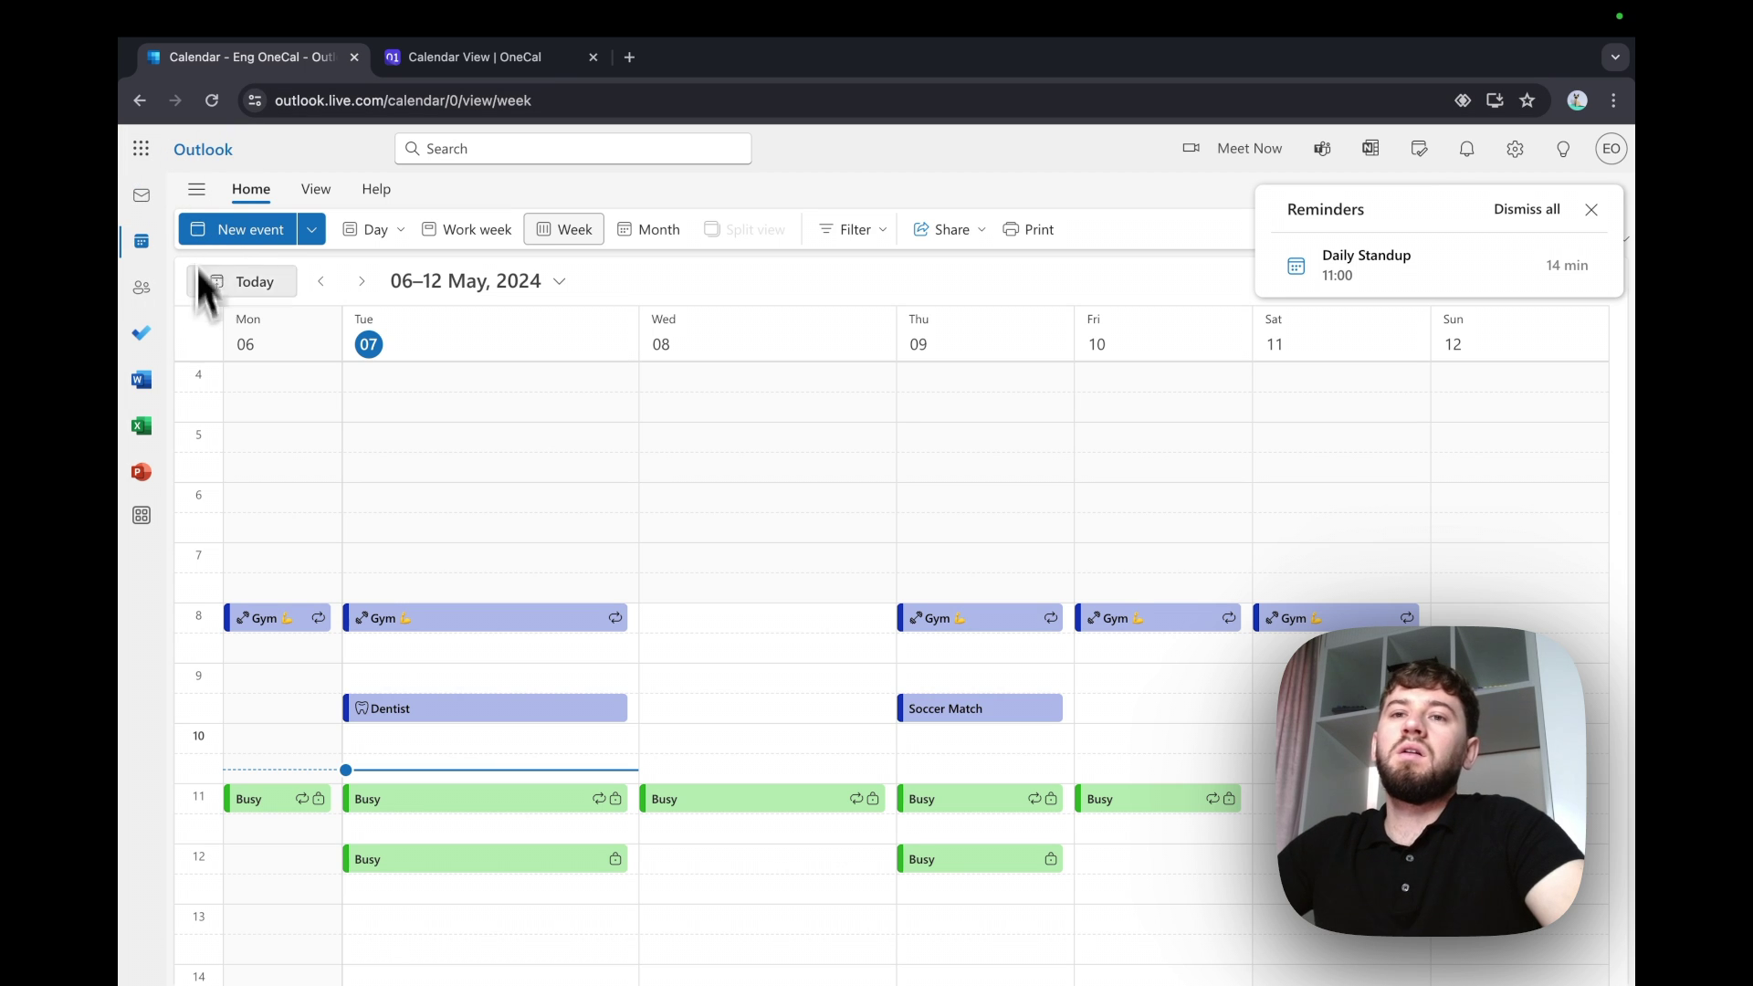
left_click(195, 190)
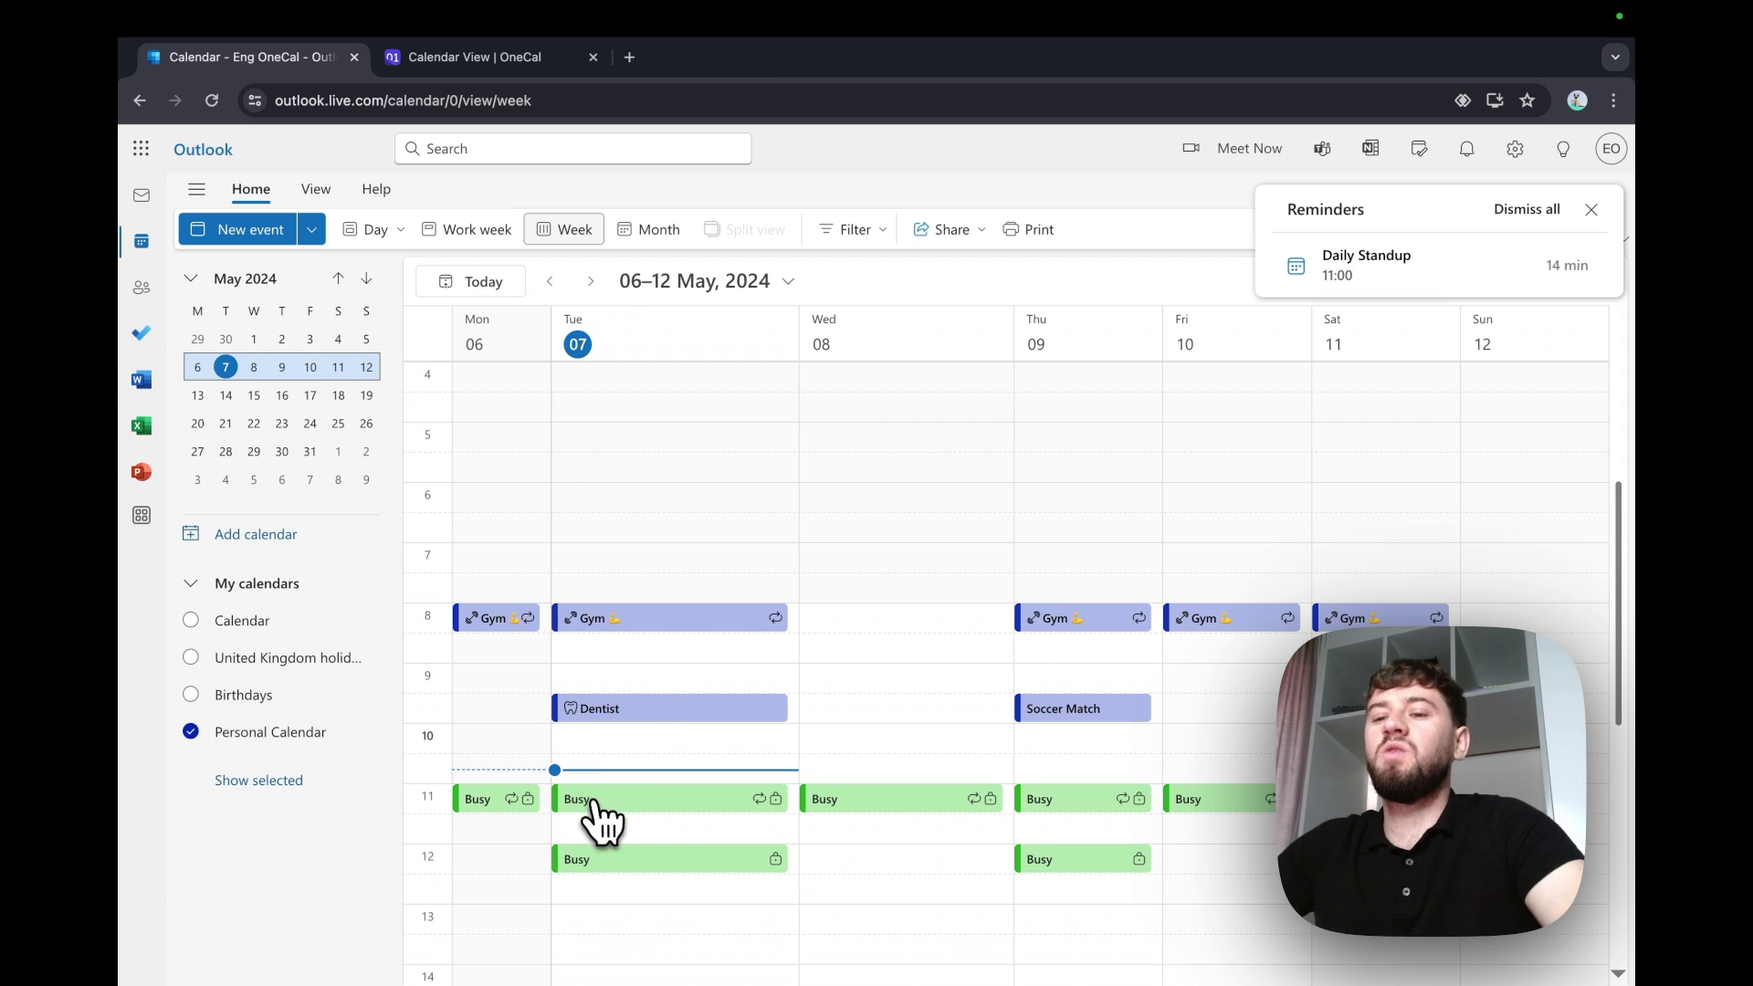
left_click(311, 735)
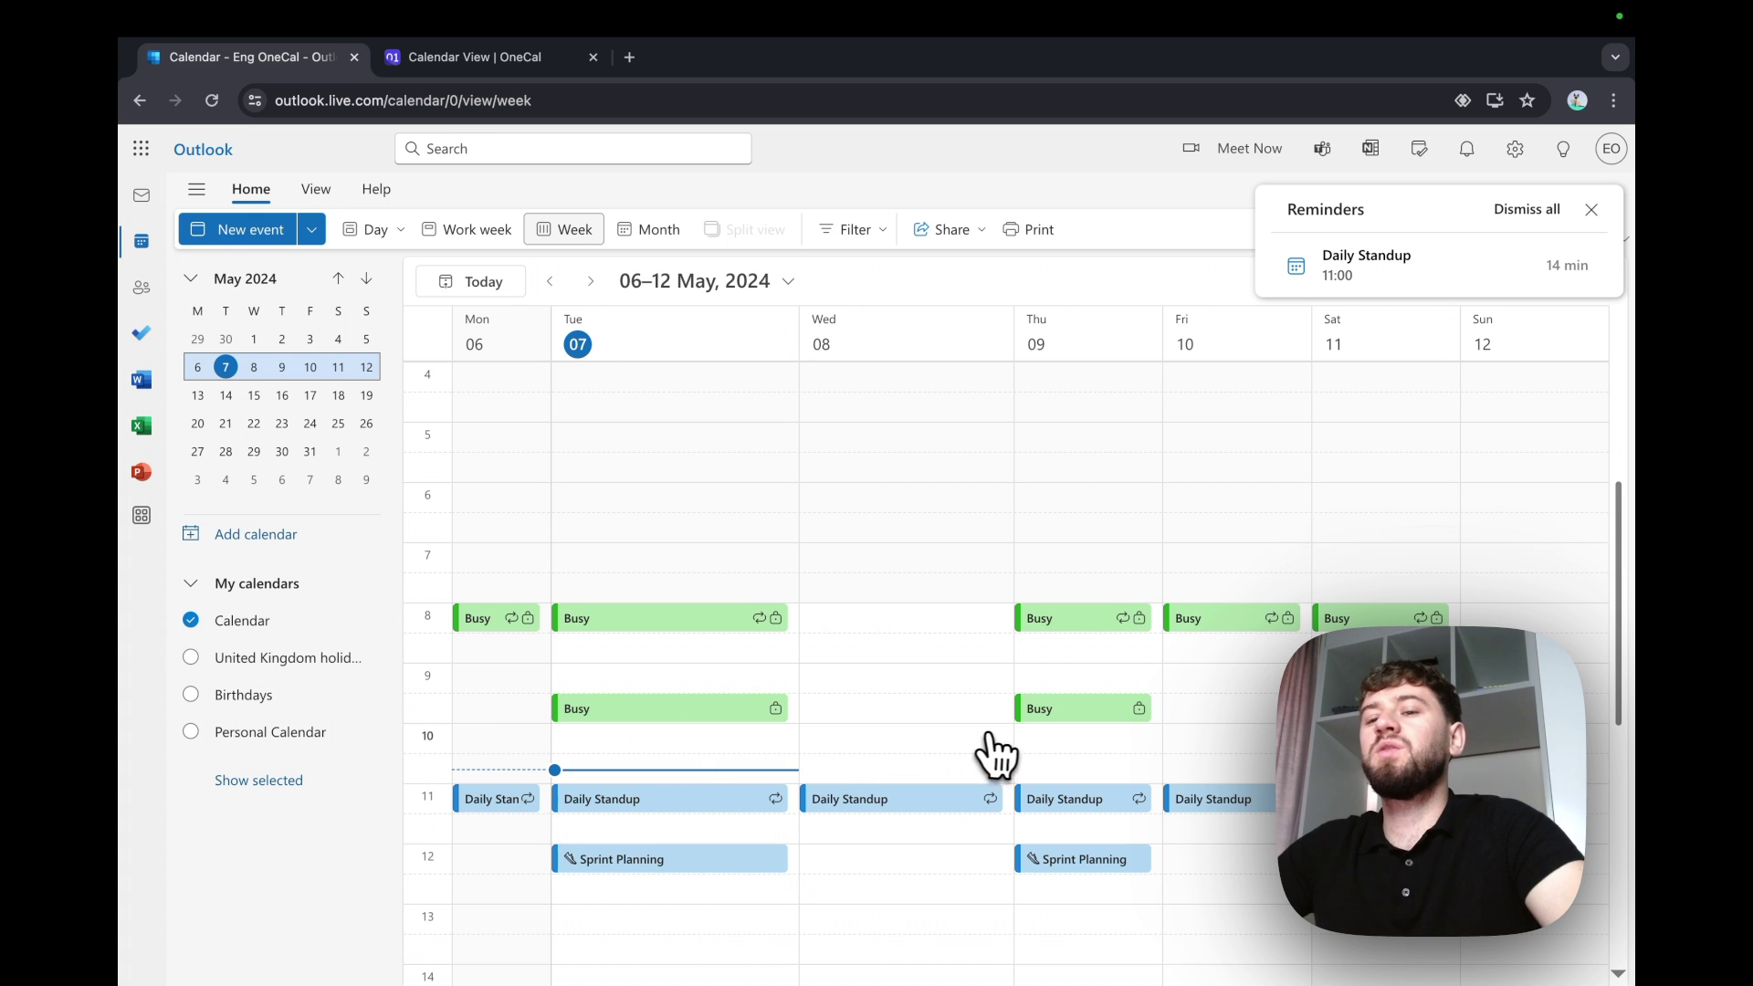
Create a one-to-one meeting in the main Calendar on Wednesday 08/05/2024, 12:00 to 12:30, titled "1/1 with" plus the attendee's first name
scroll(995, 750, "down", 1)
scroll(995, 758, "down", 1)
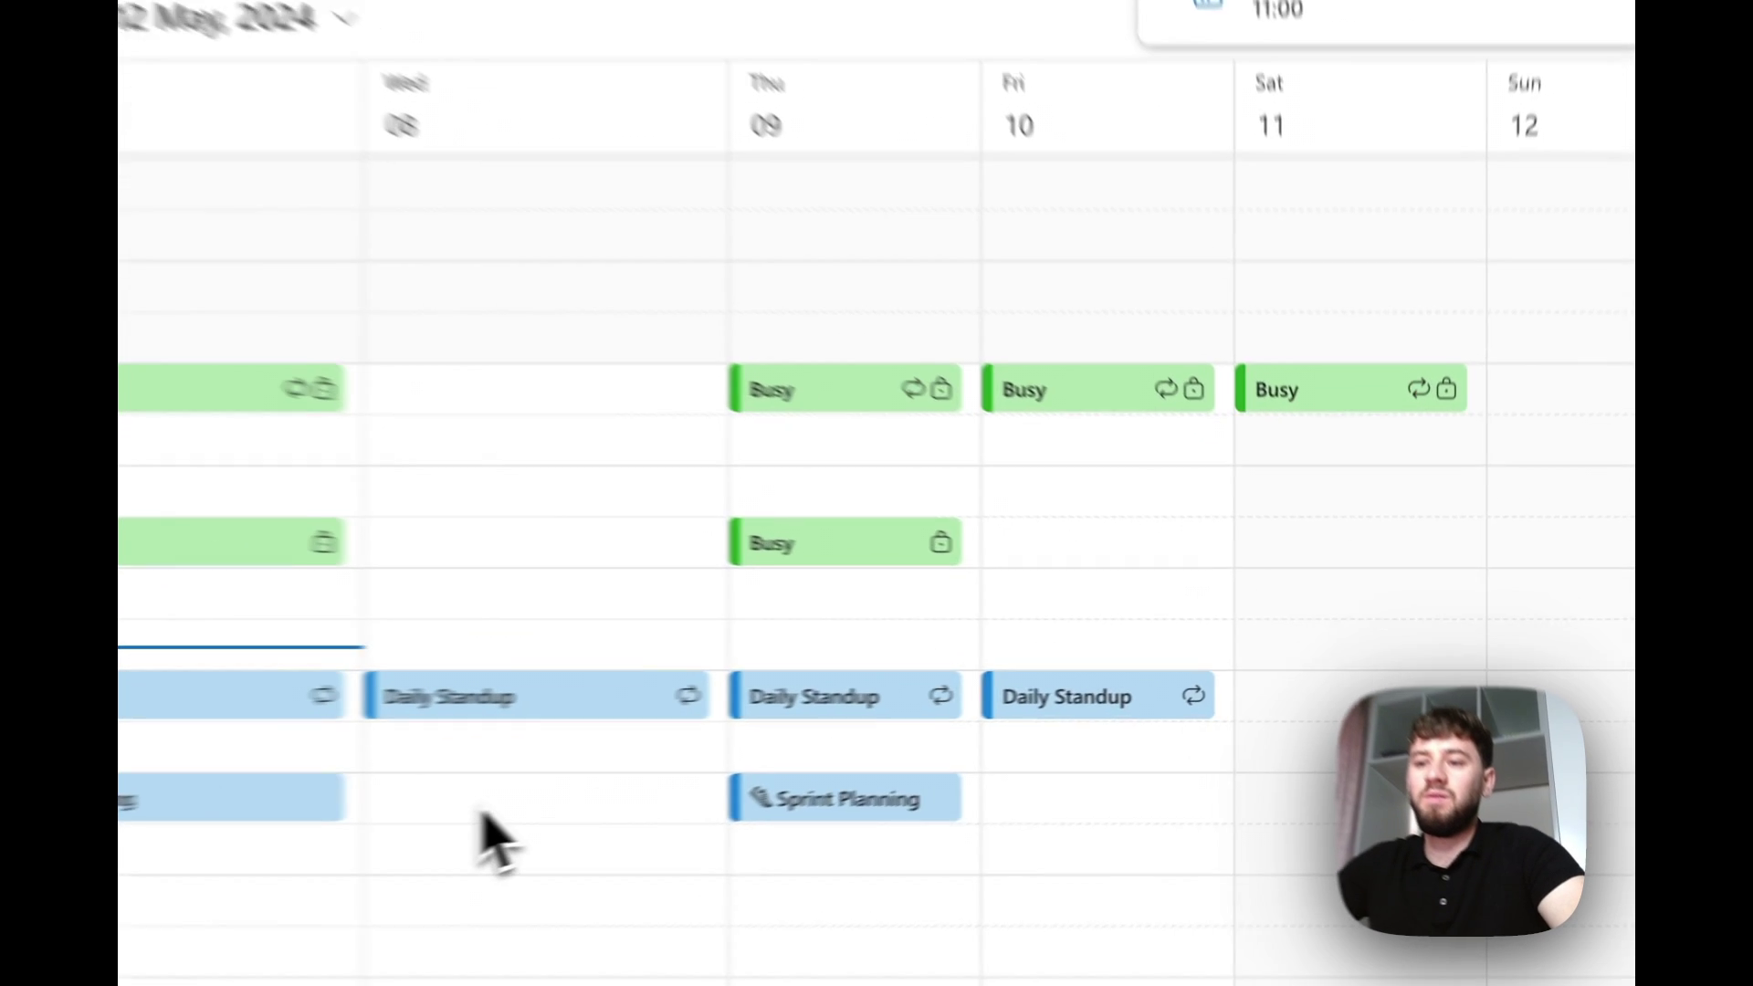
left_click(863, 743)
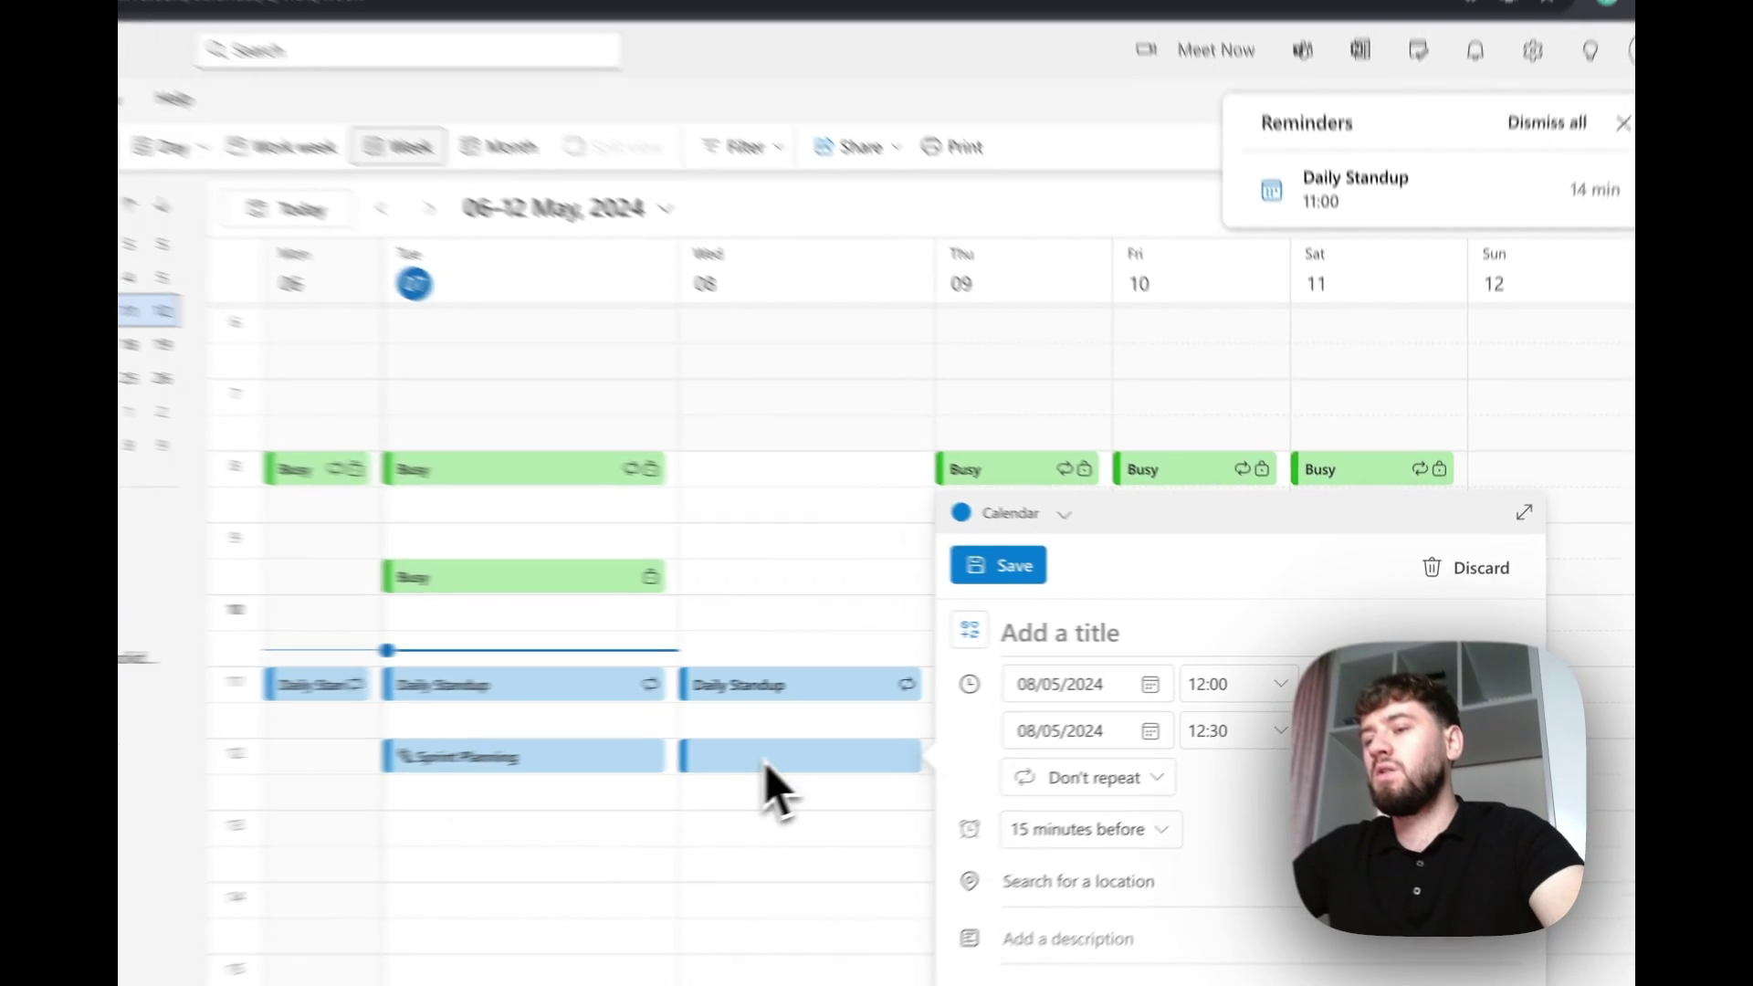
type("1/1 with Eral")
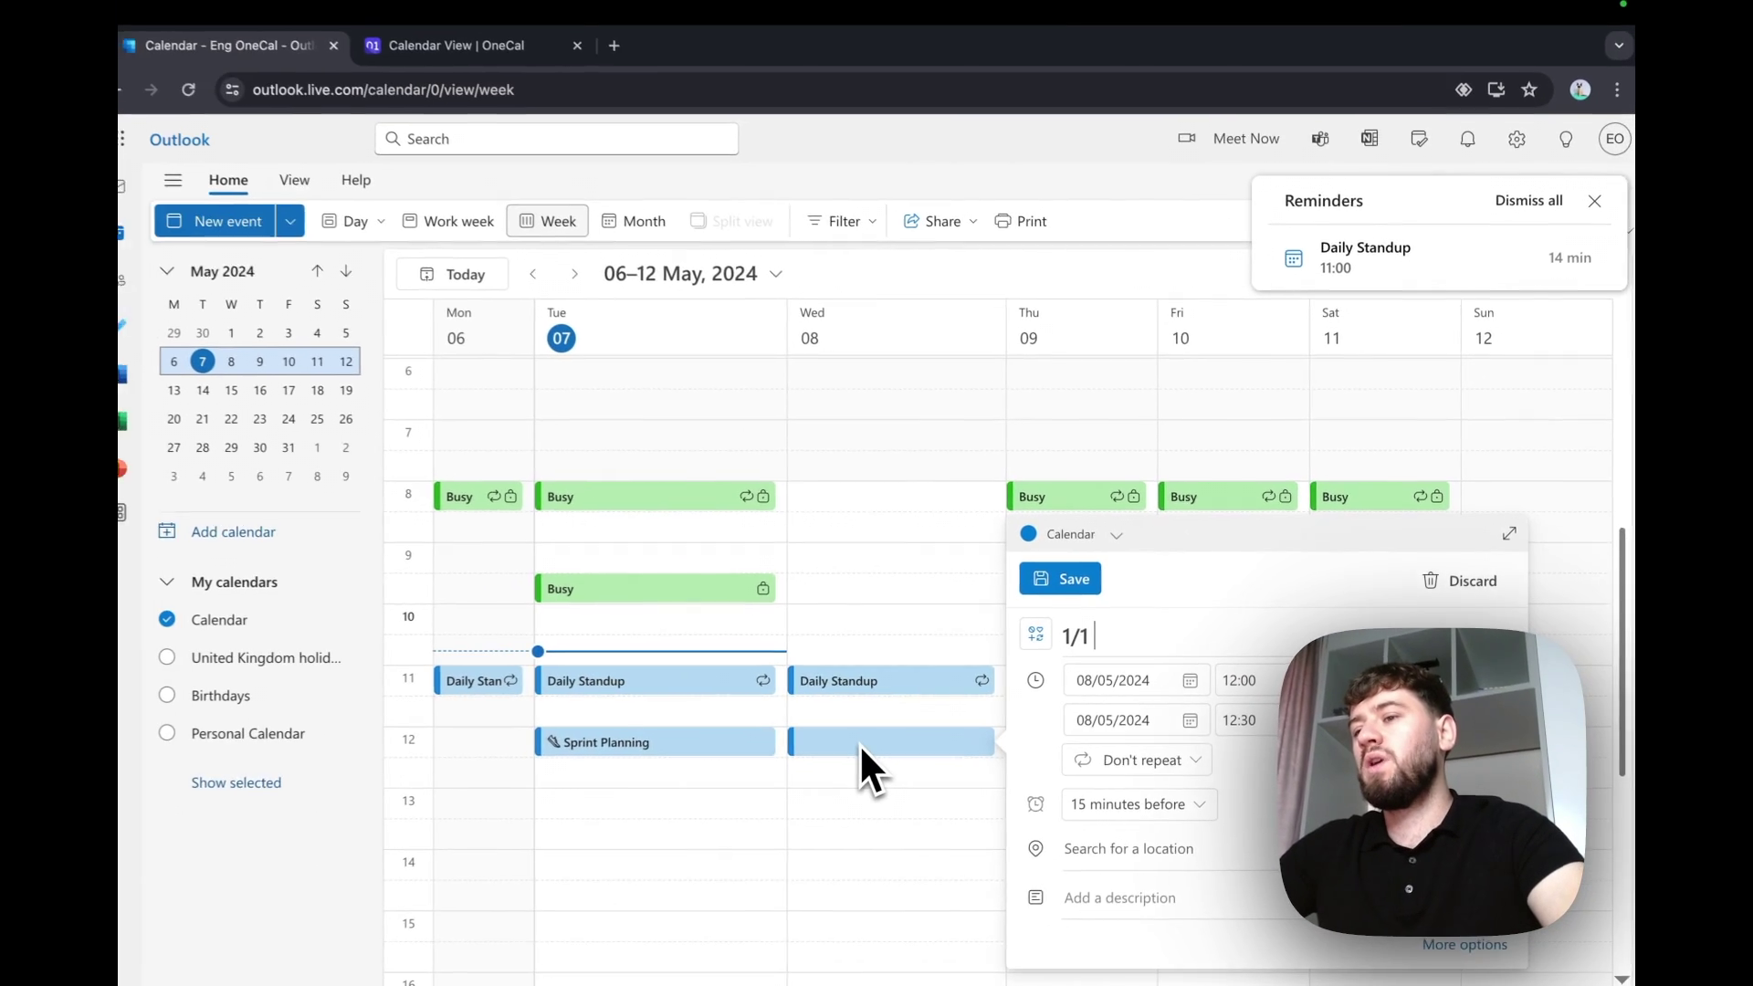
type("do")
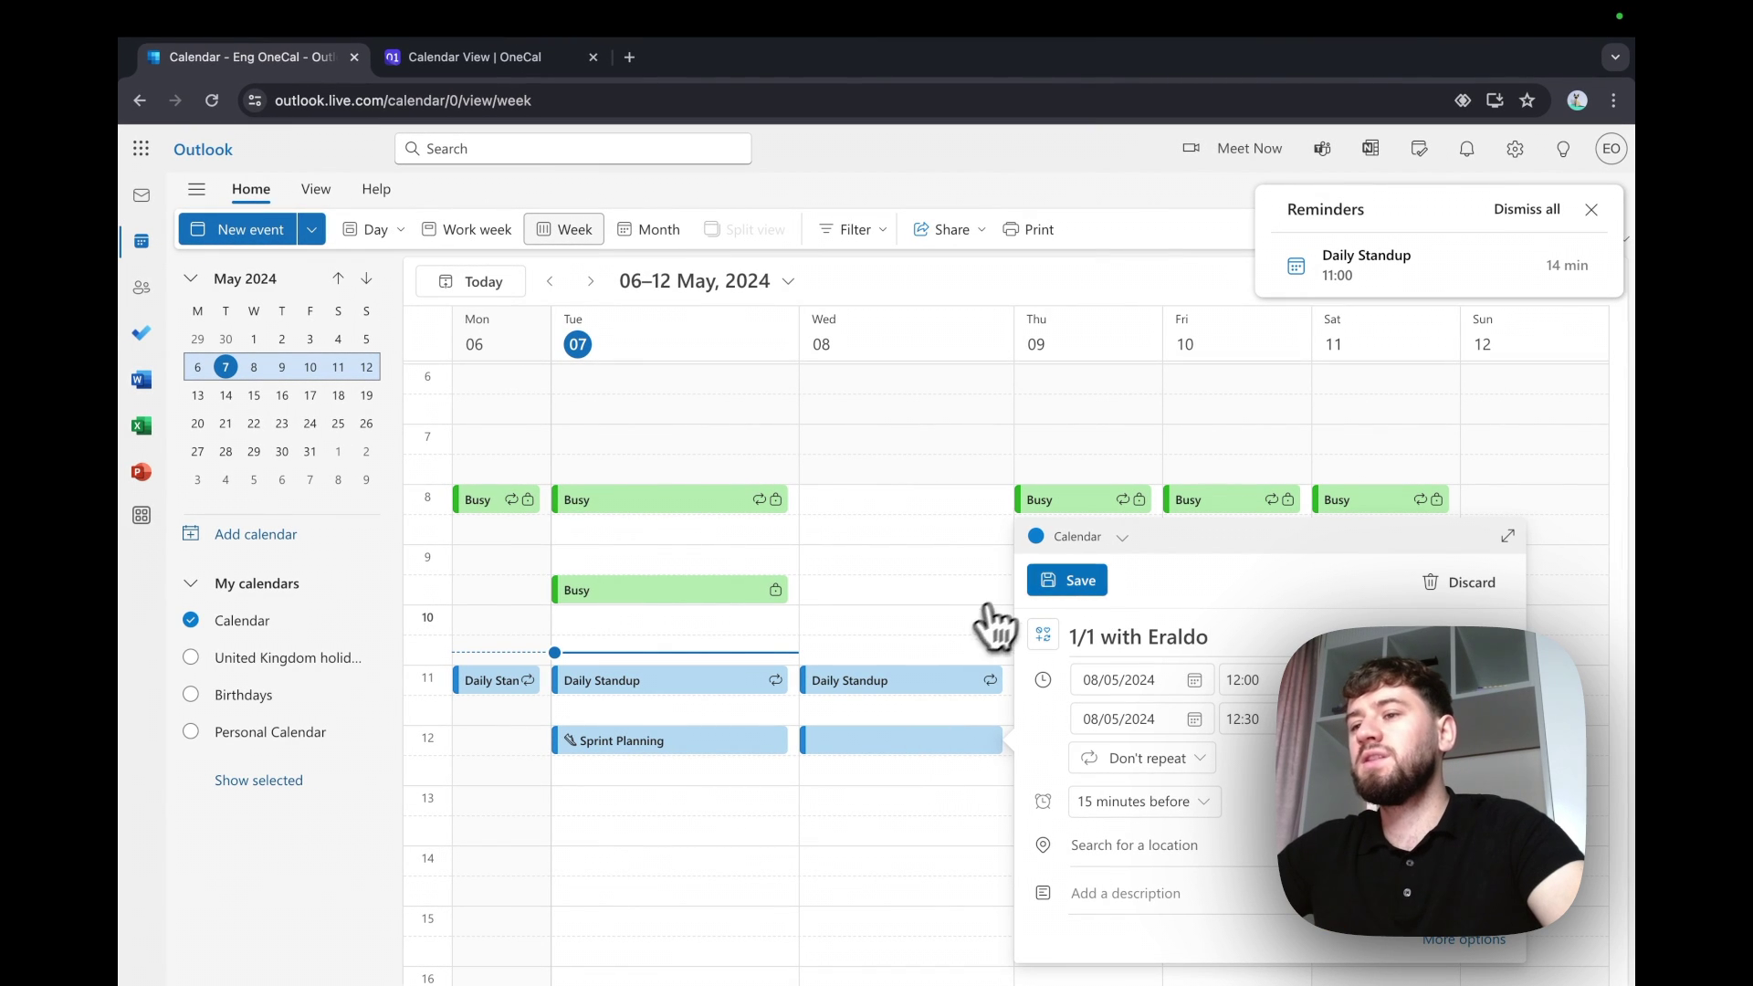
left_click(1066, 582)
Switch to OneCal and check the last detected change of the Personal ↔ Work sync under Calendar Sync
left_click(555, 55)
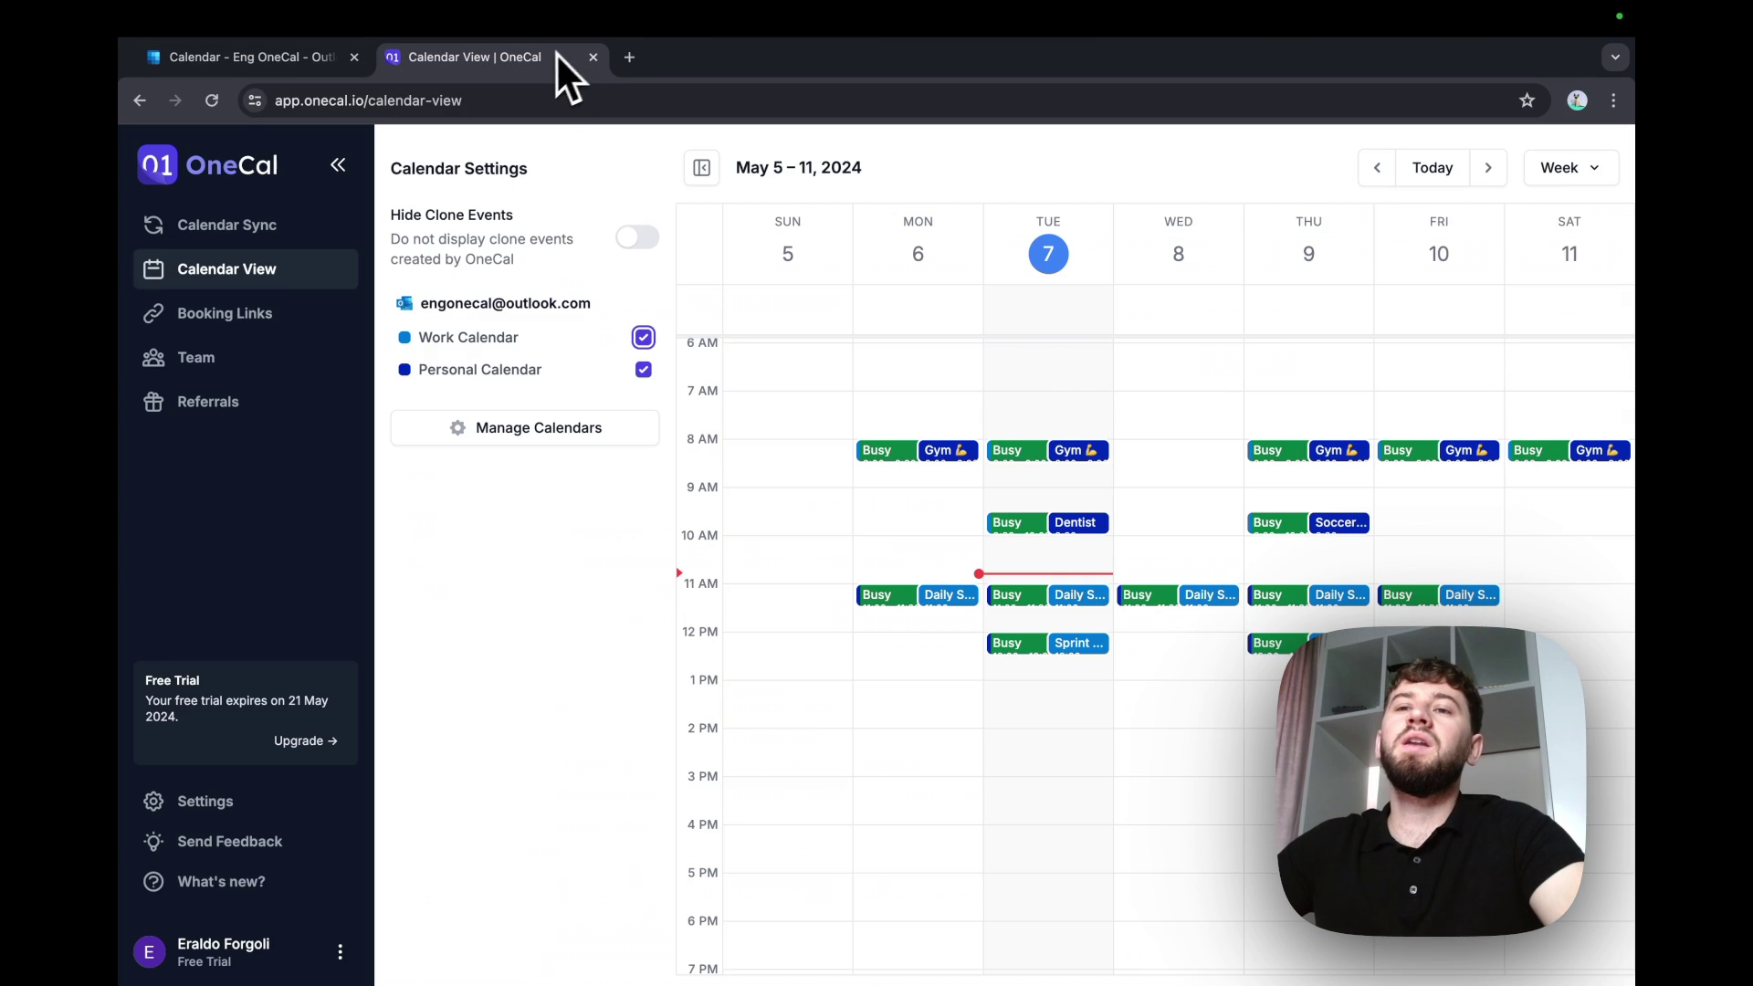
left_click(303, 226)
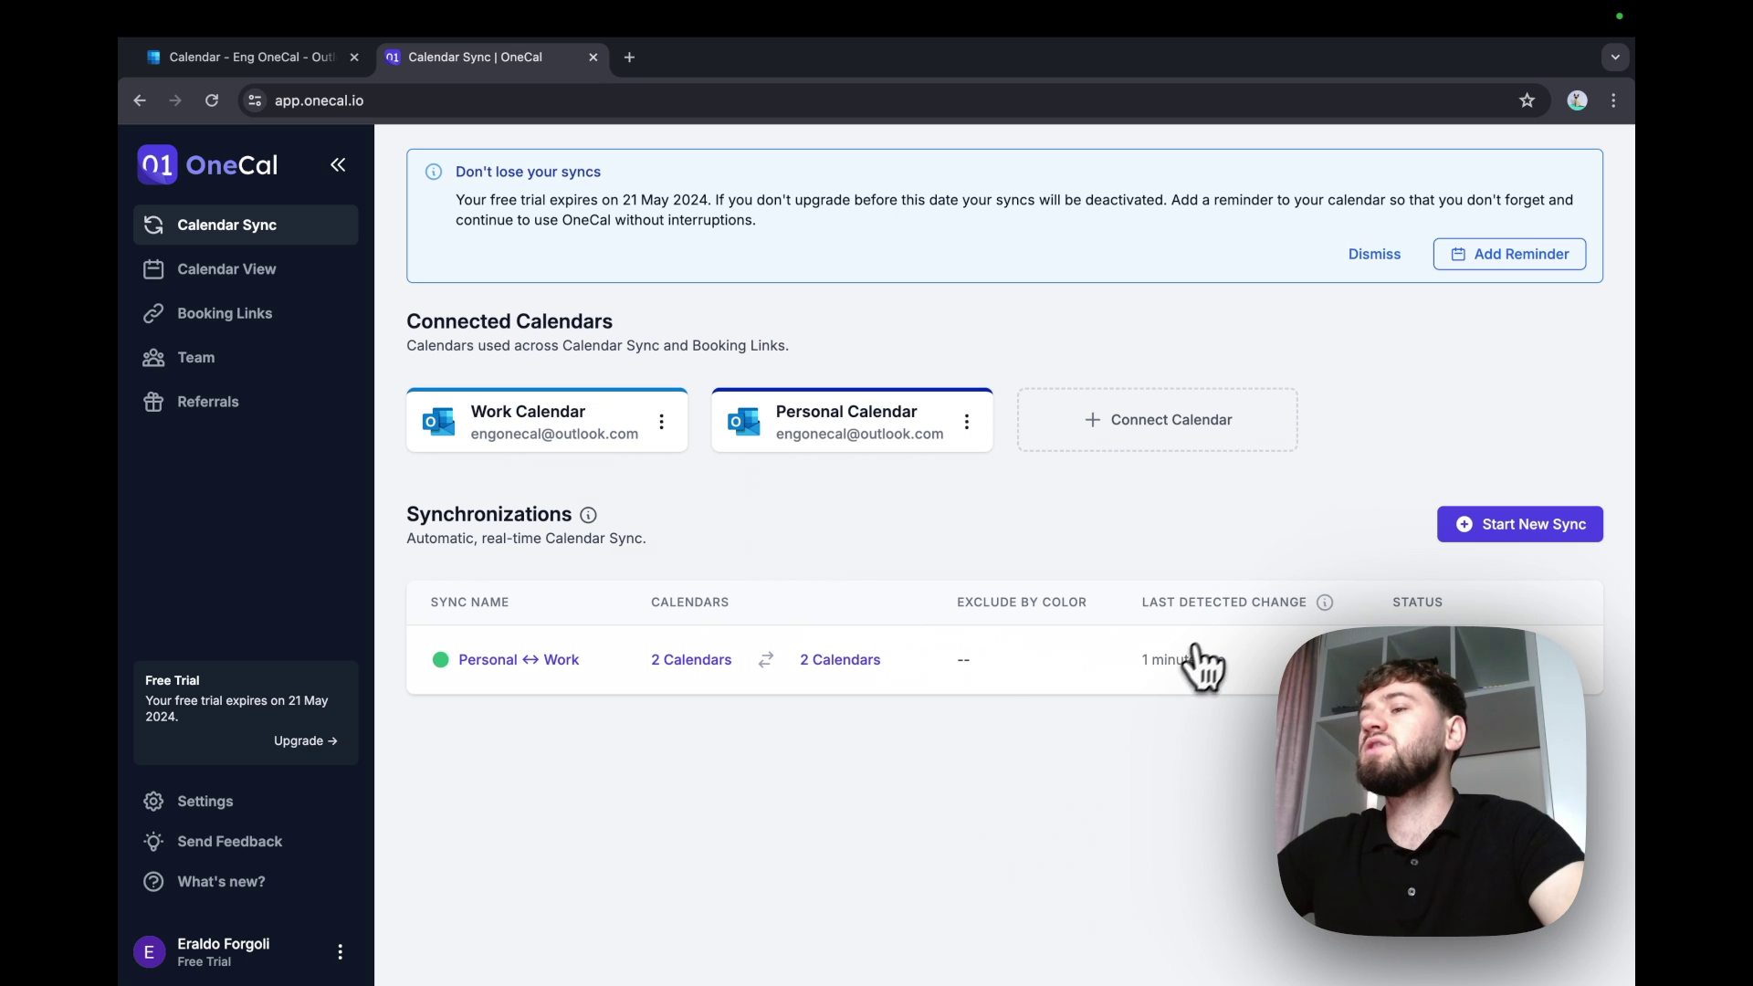
left_click_drag(1185, 606, 1263, 606)
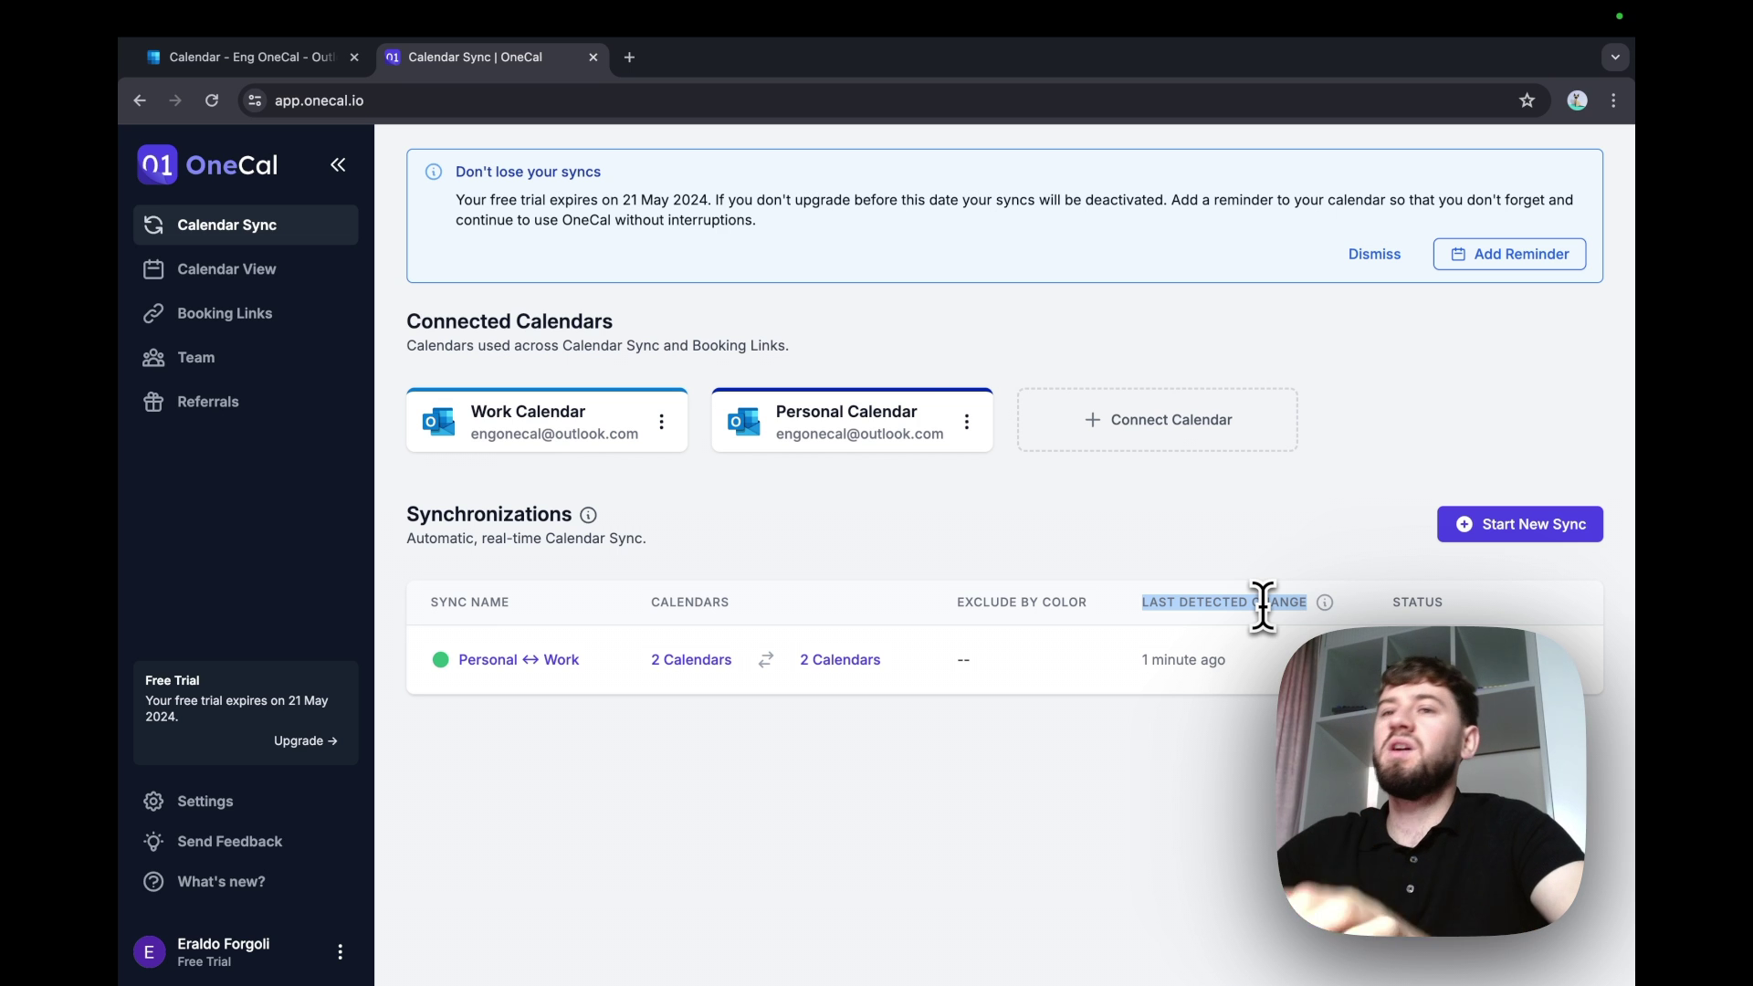
Switch to Outlook and show only the Personal Calendar to check Wednesday's 12:00 slot for the cloned meeting
left_click(265, 58)
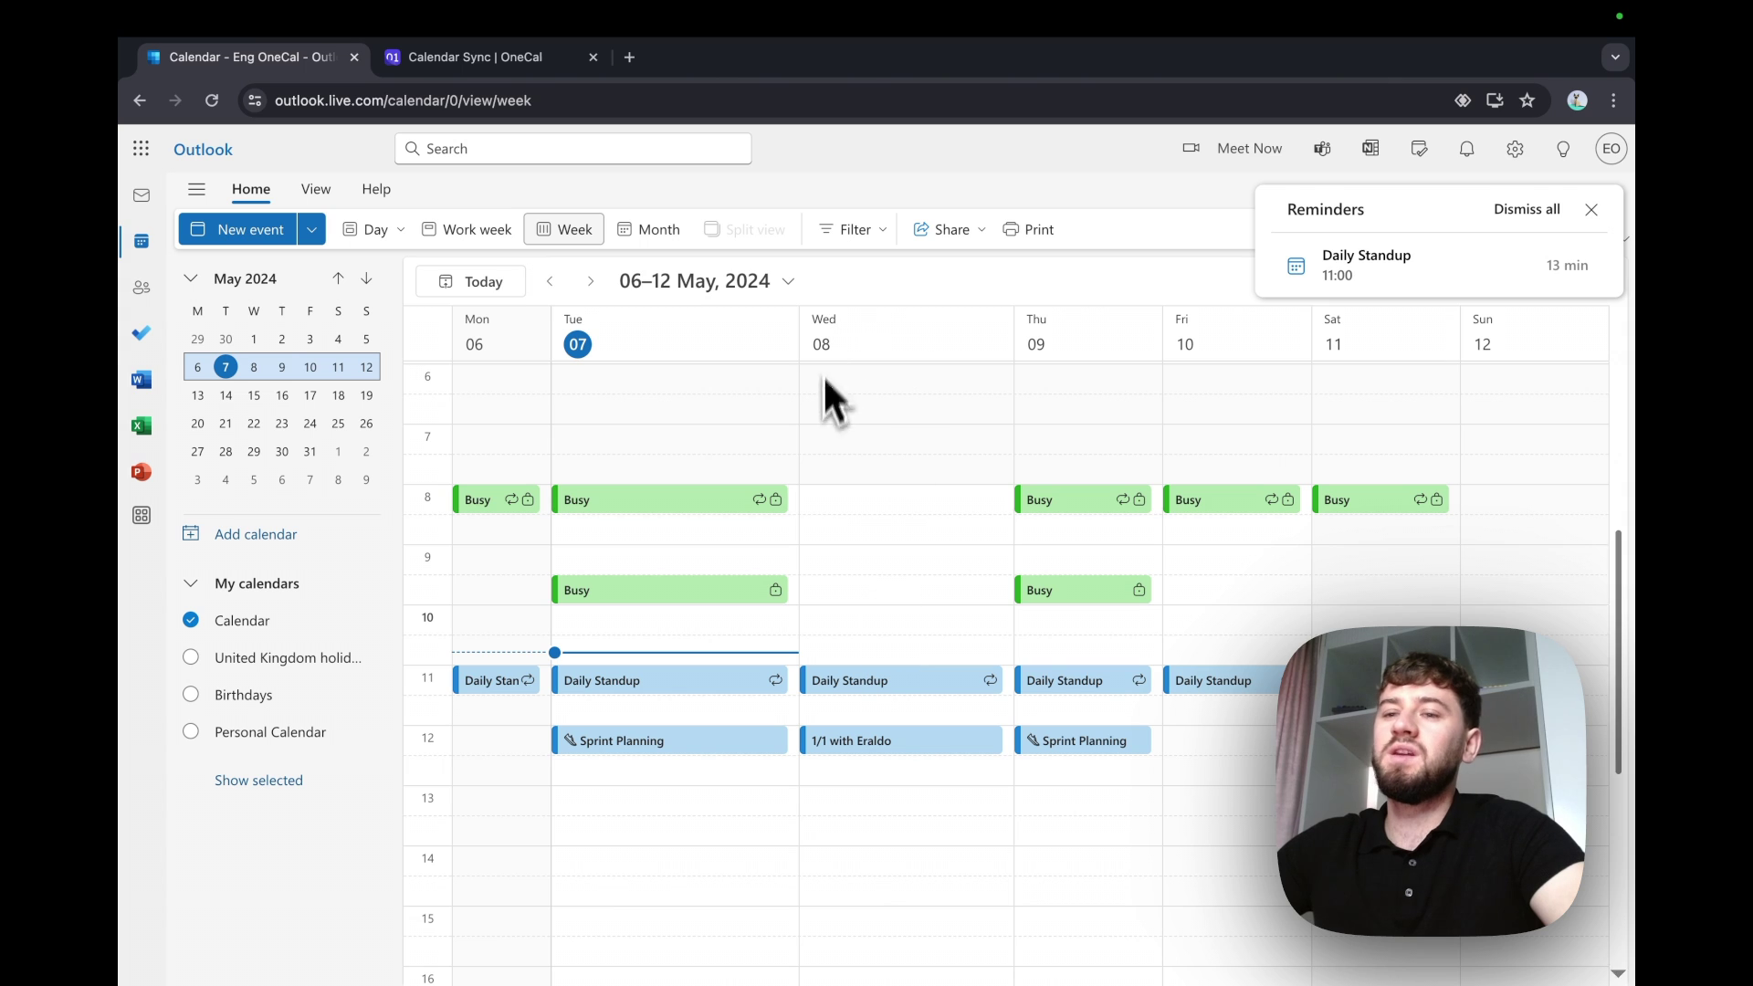
left_click(301, 734)
left_click(304, 630)
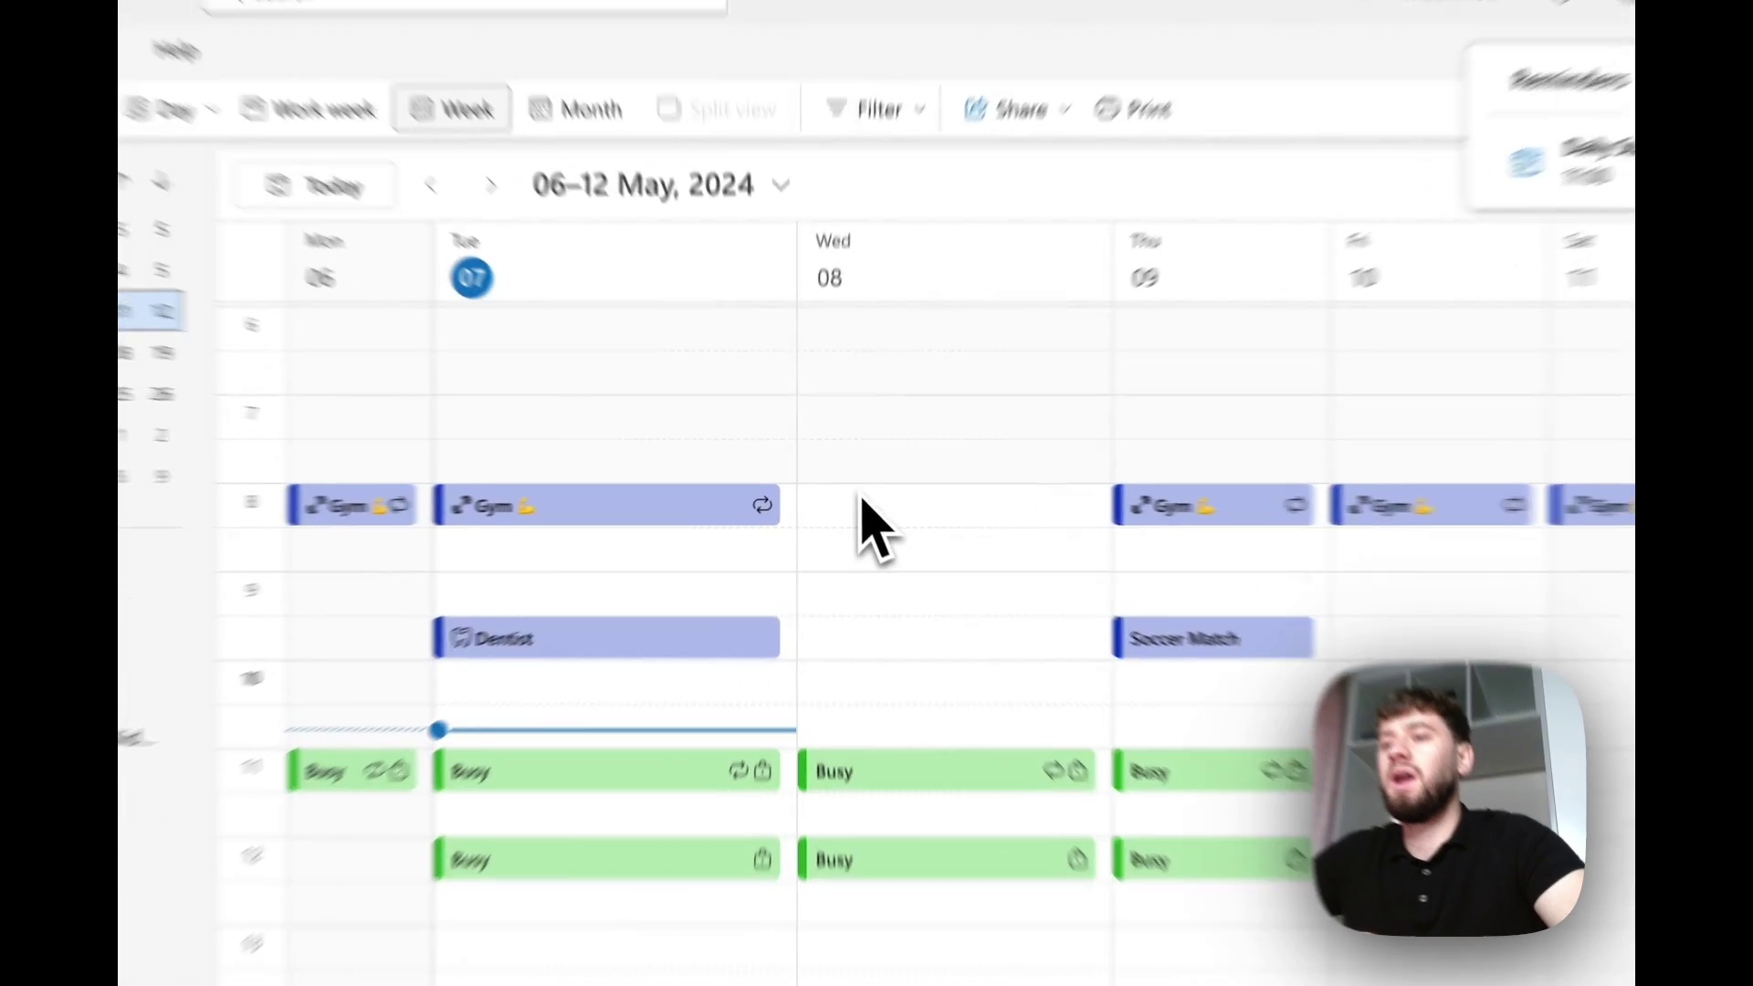
Create a "Gym" event in the Personal Calendar on Wednesday 08/05/2024, 08:00 to 08:30
left_click(845, 493)
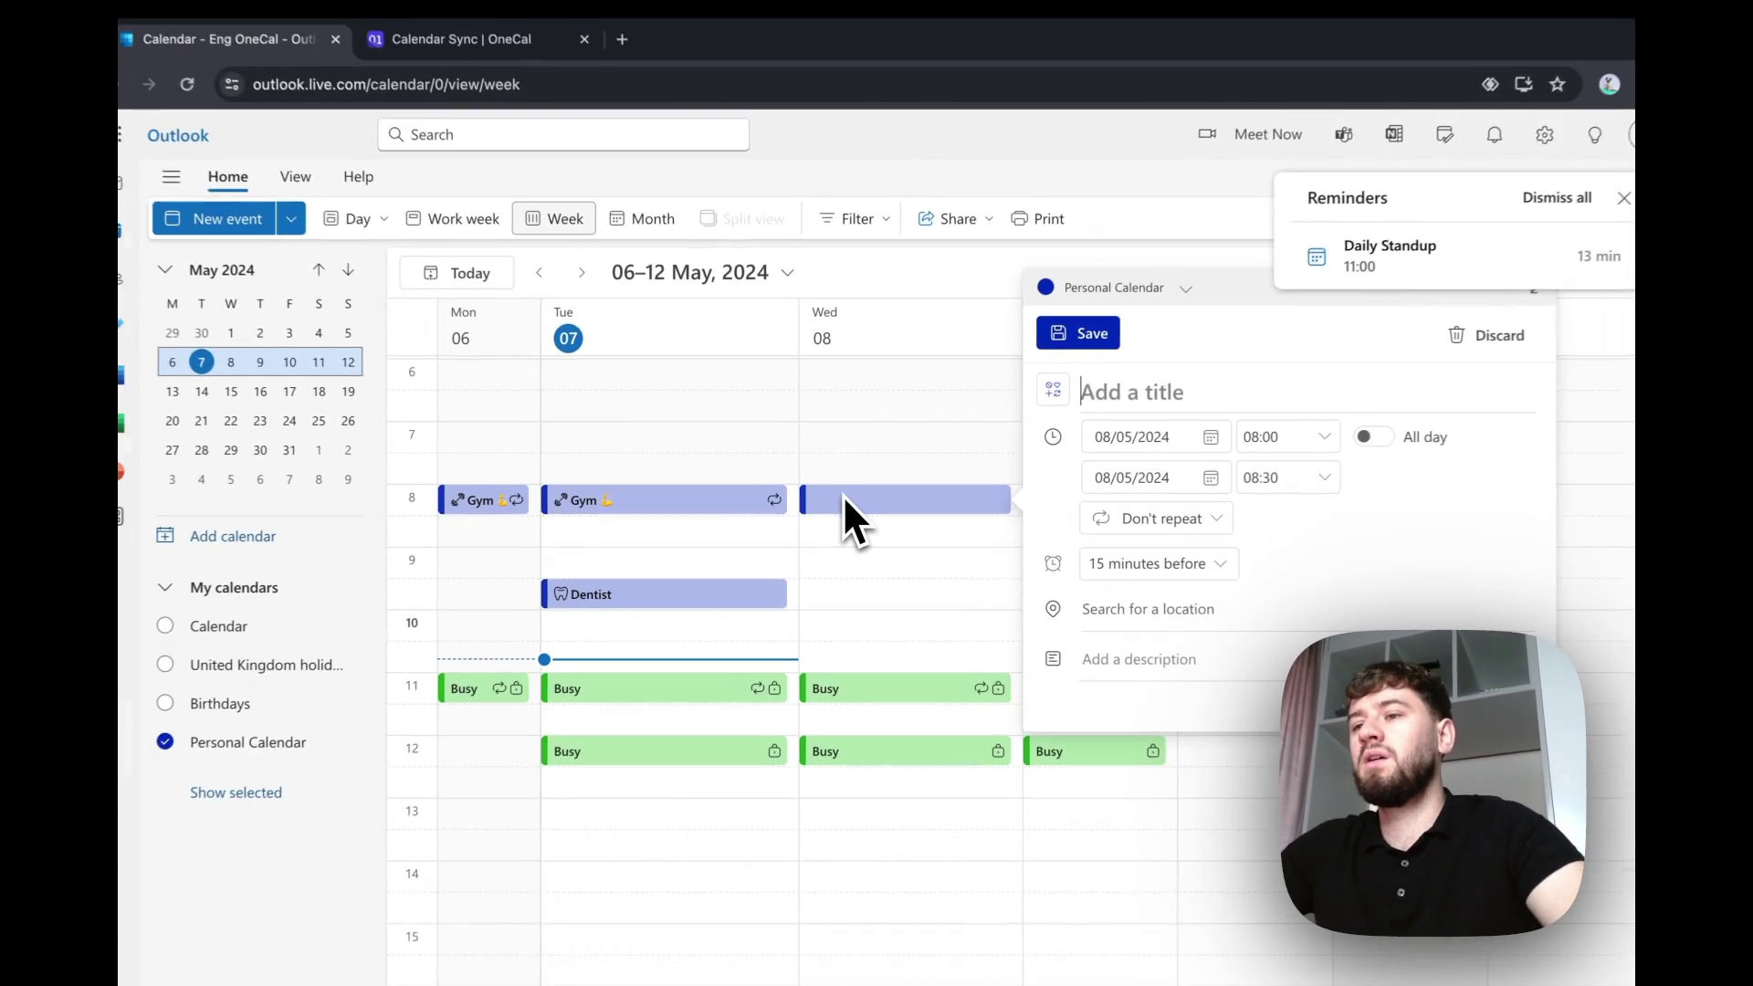
type("Gym")
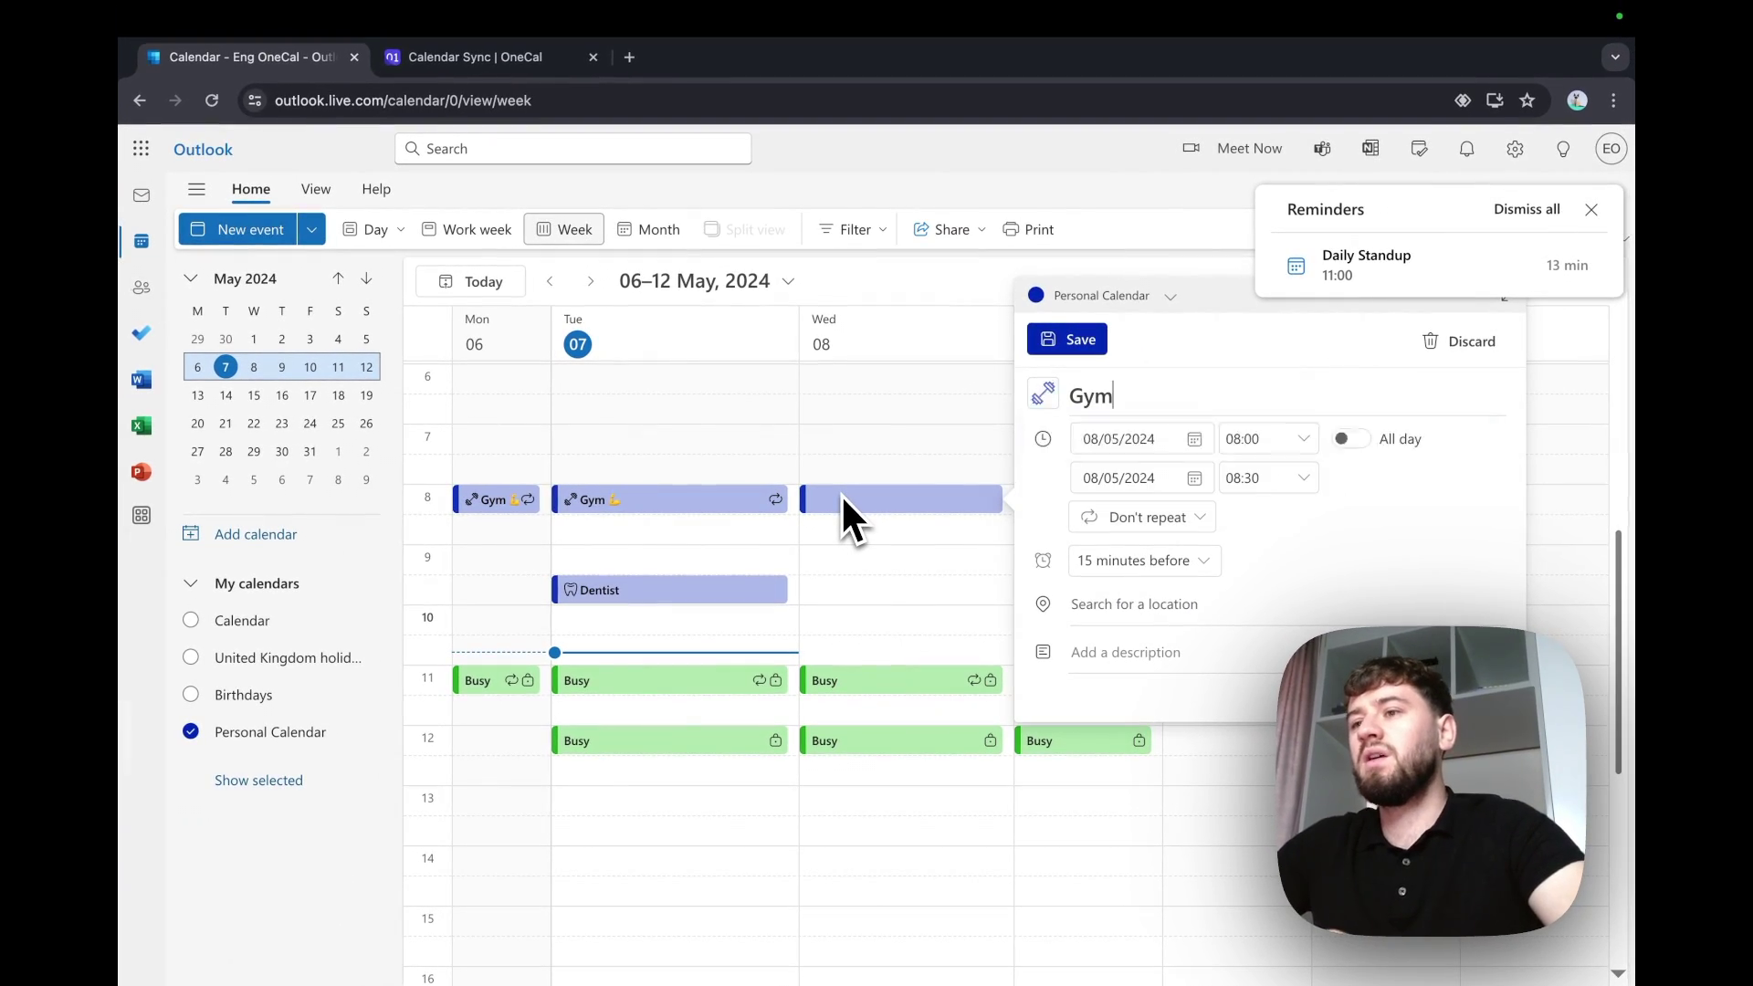
left_click(1066, 339)
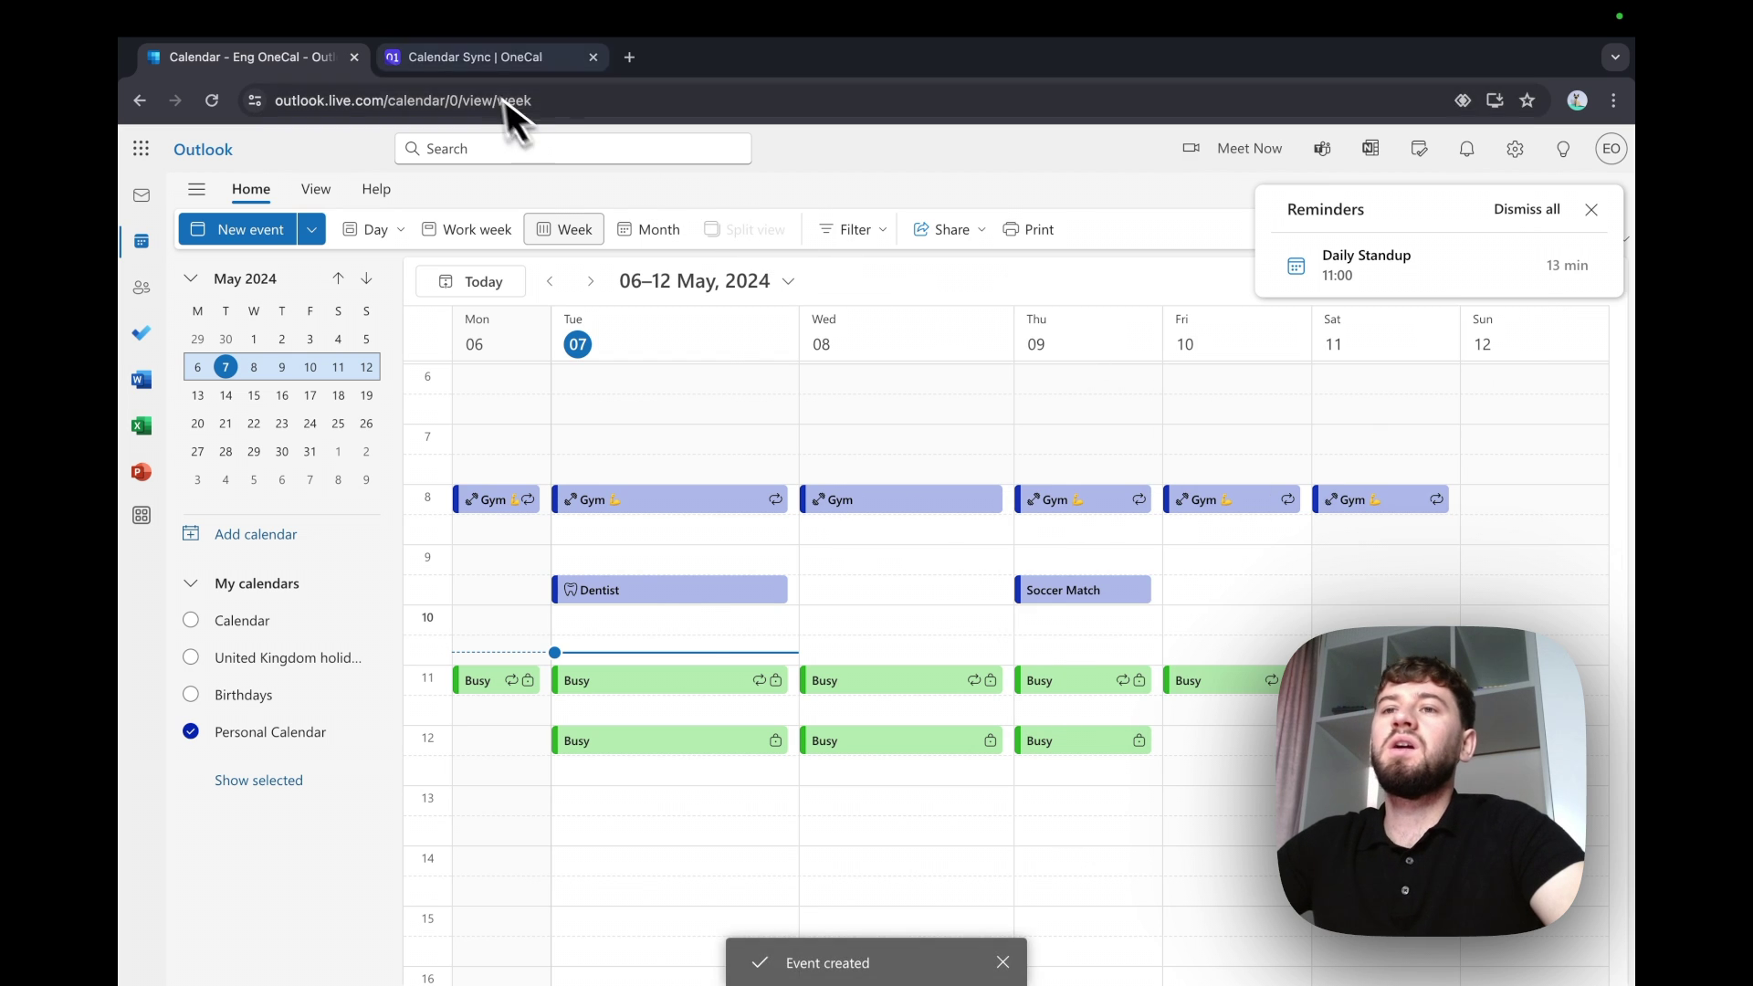
Check the sync's last change in OneCal, then reload Outlook with only the main Calendar shown and check Wednesday's 8:00 slot
left_click(475, 57)
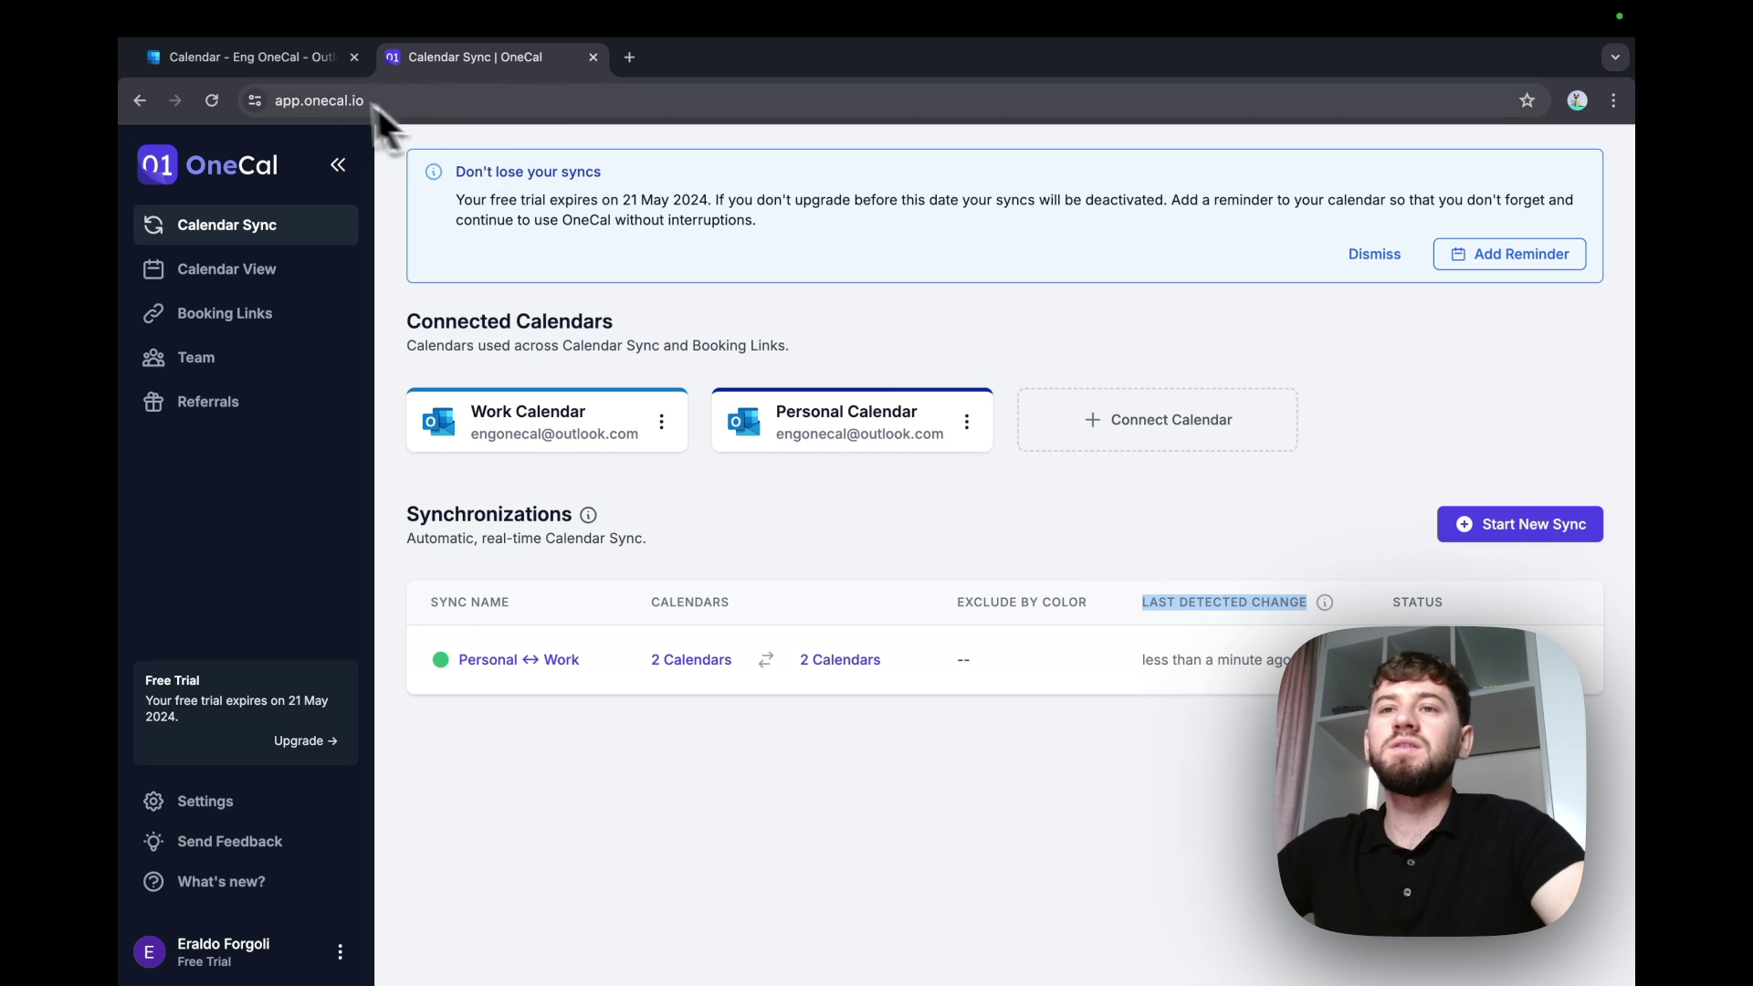
left_click(304, 69)
left_click(239, 621)
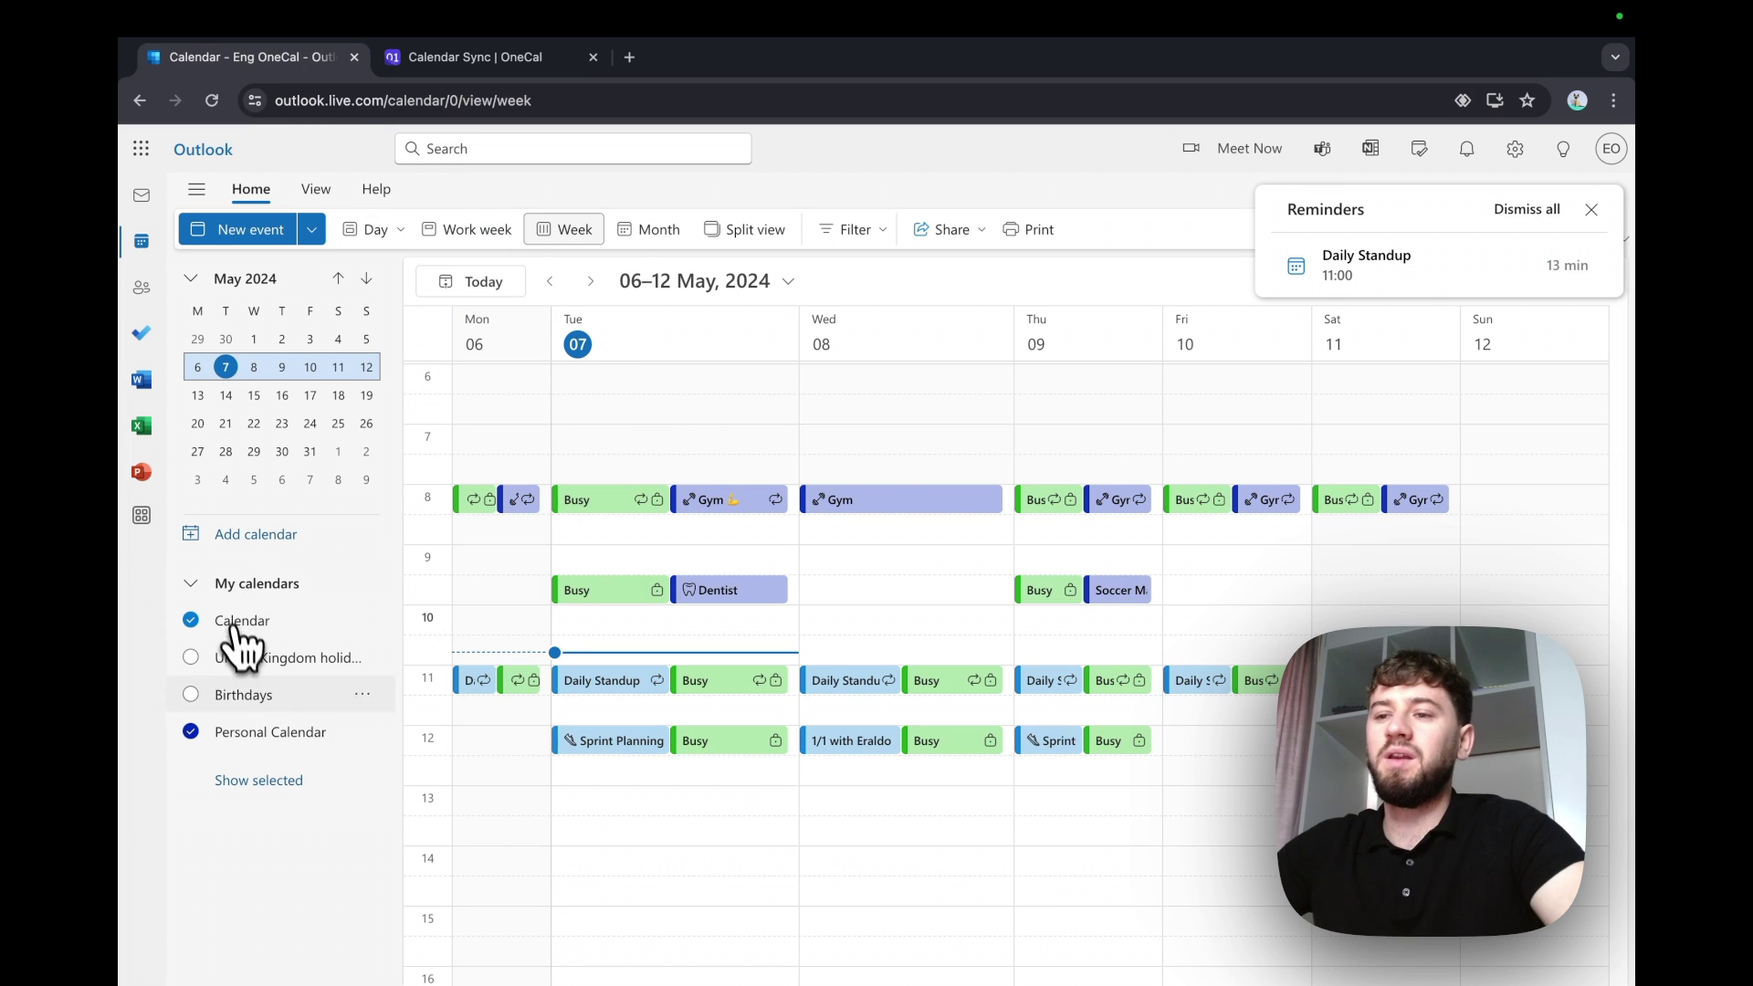
left_click(236, 733)
left_click(212, 100)
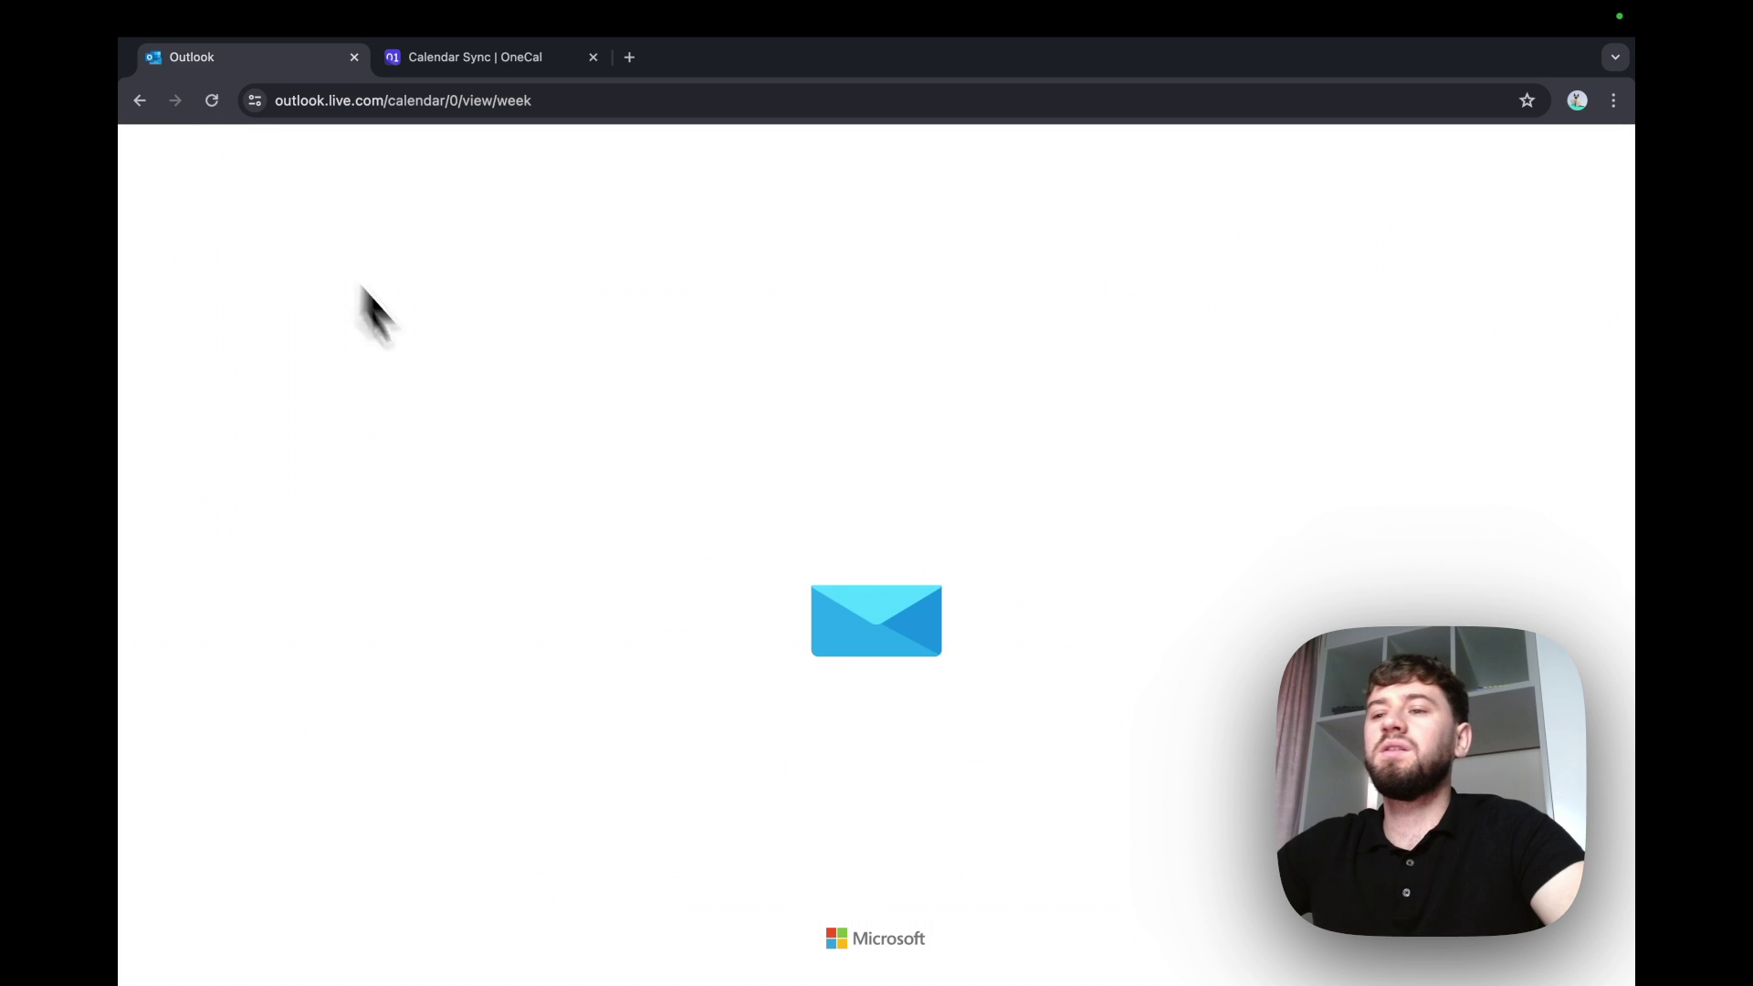
scroll(721, 534, "up", 4)
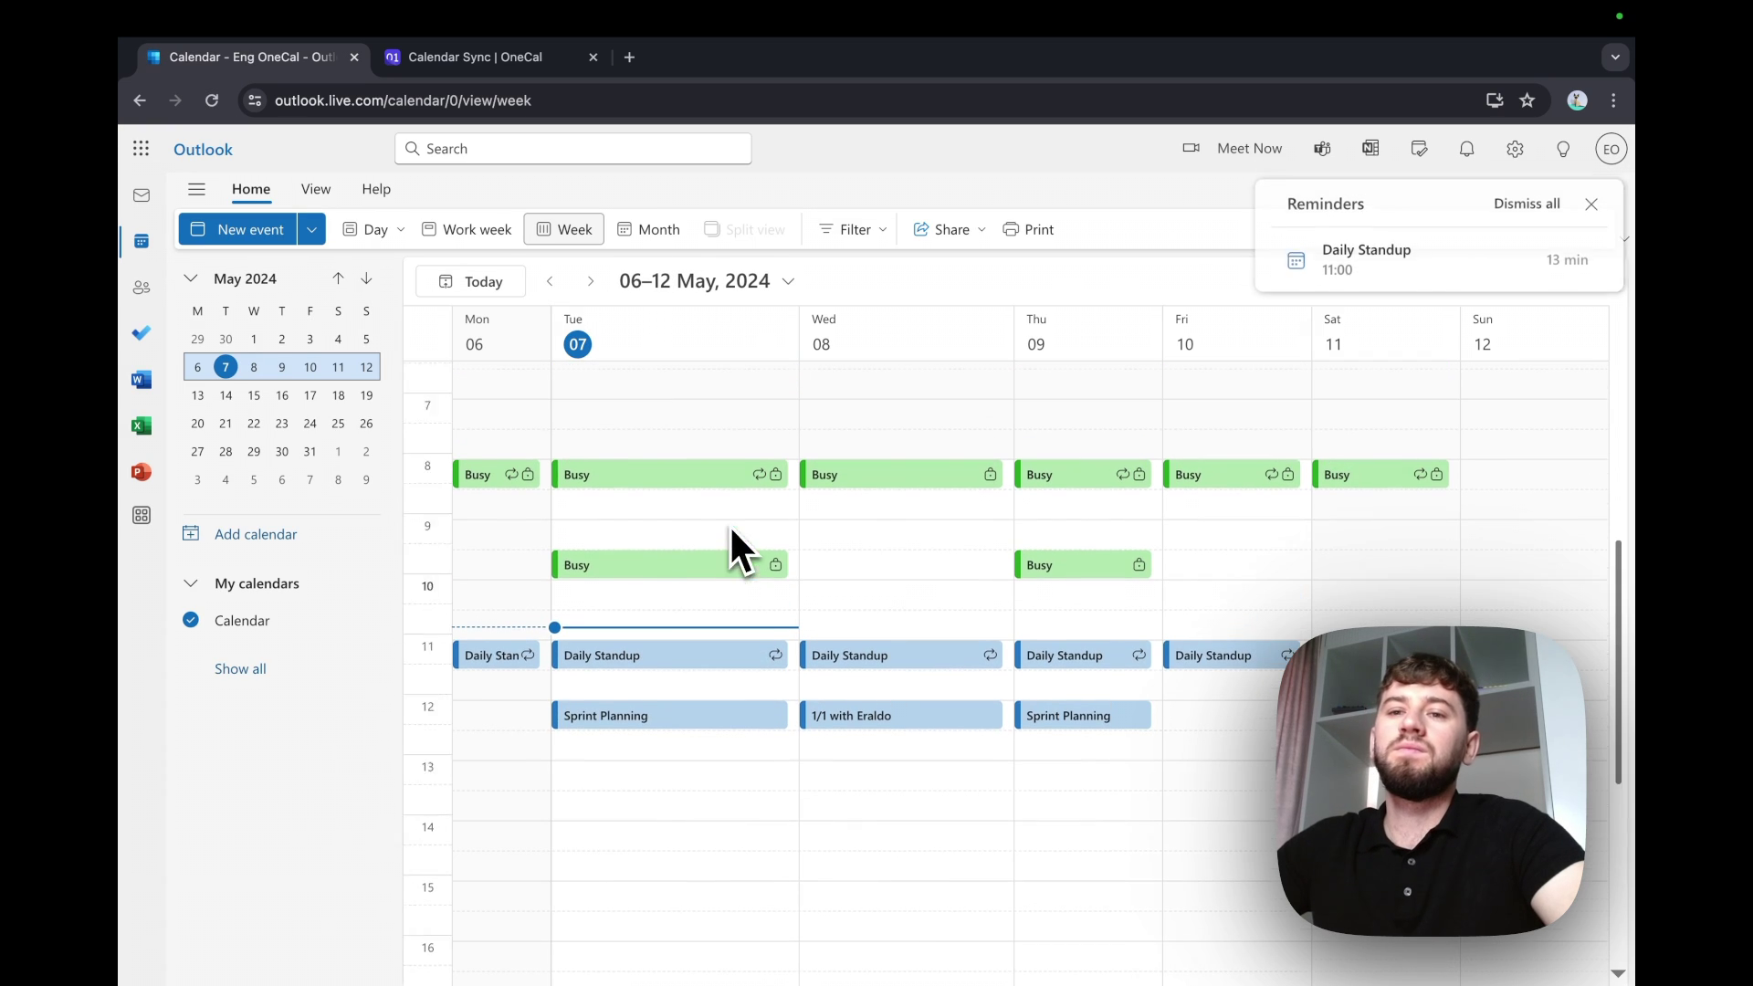
scroll(731, 595, "up", 1)
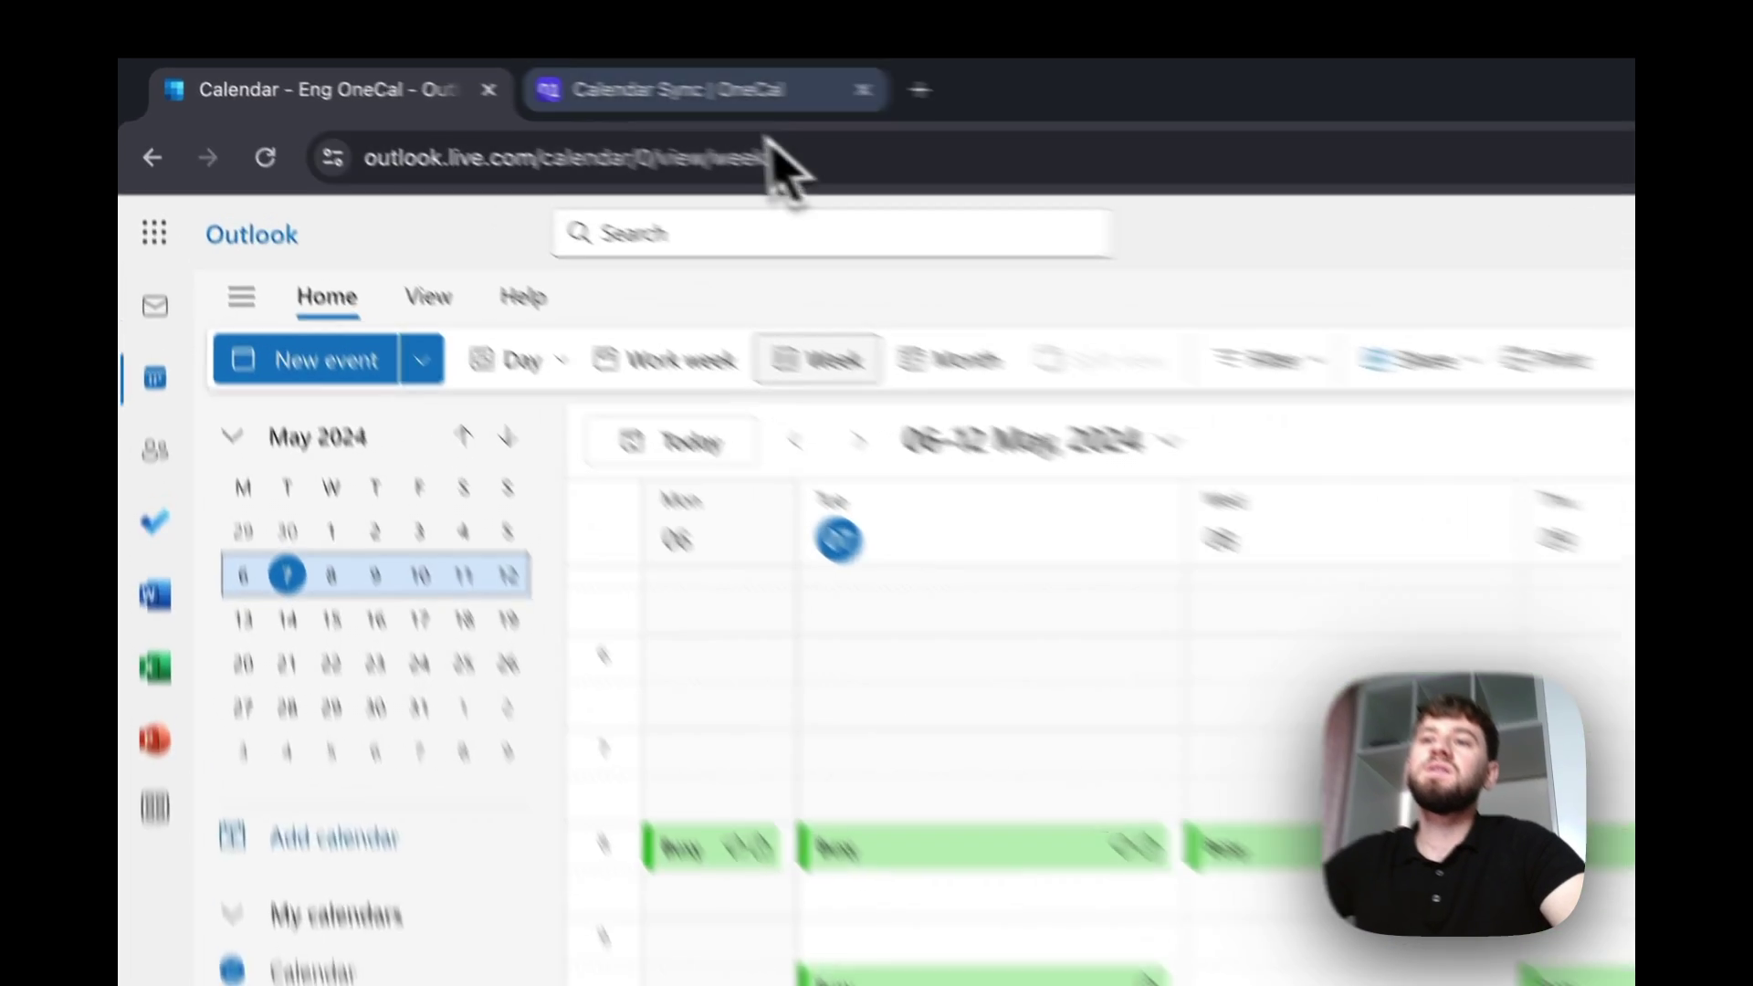
Switch to OneCal and look over the week in the Calendar View, followed by the Booking Links and Team pages
left_click(465, 56)
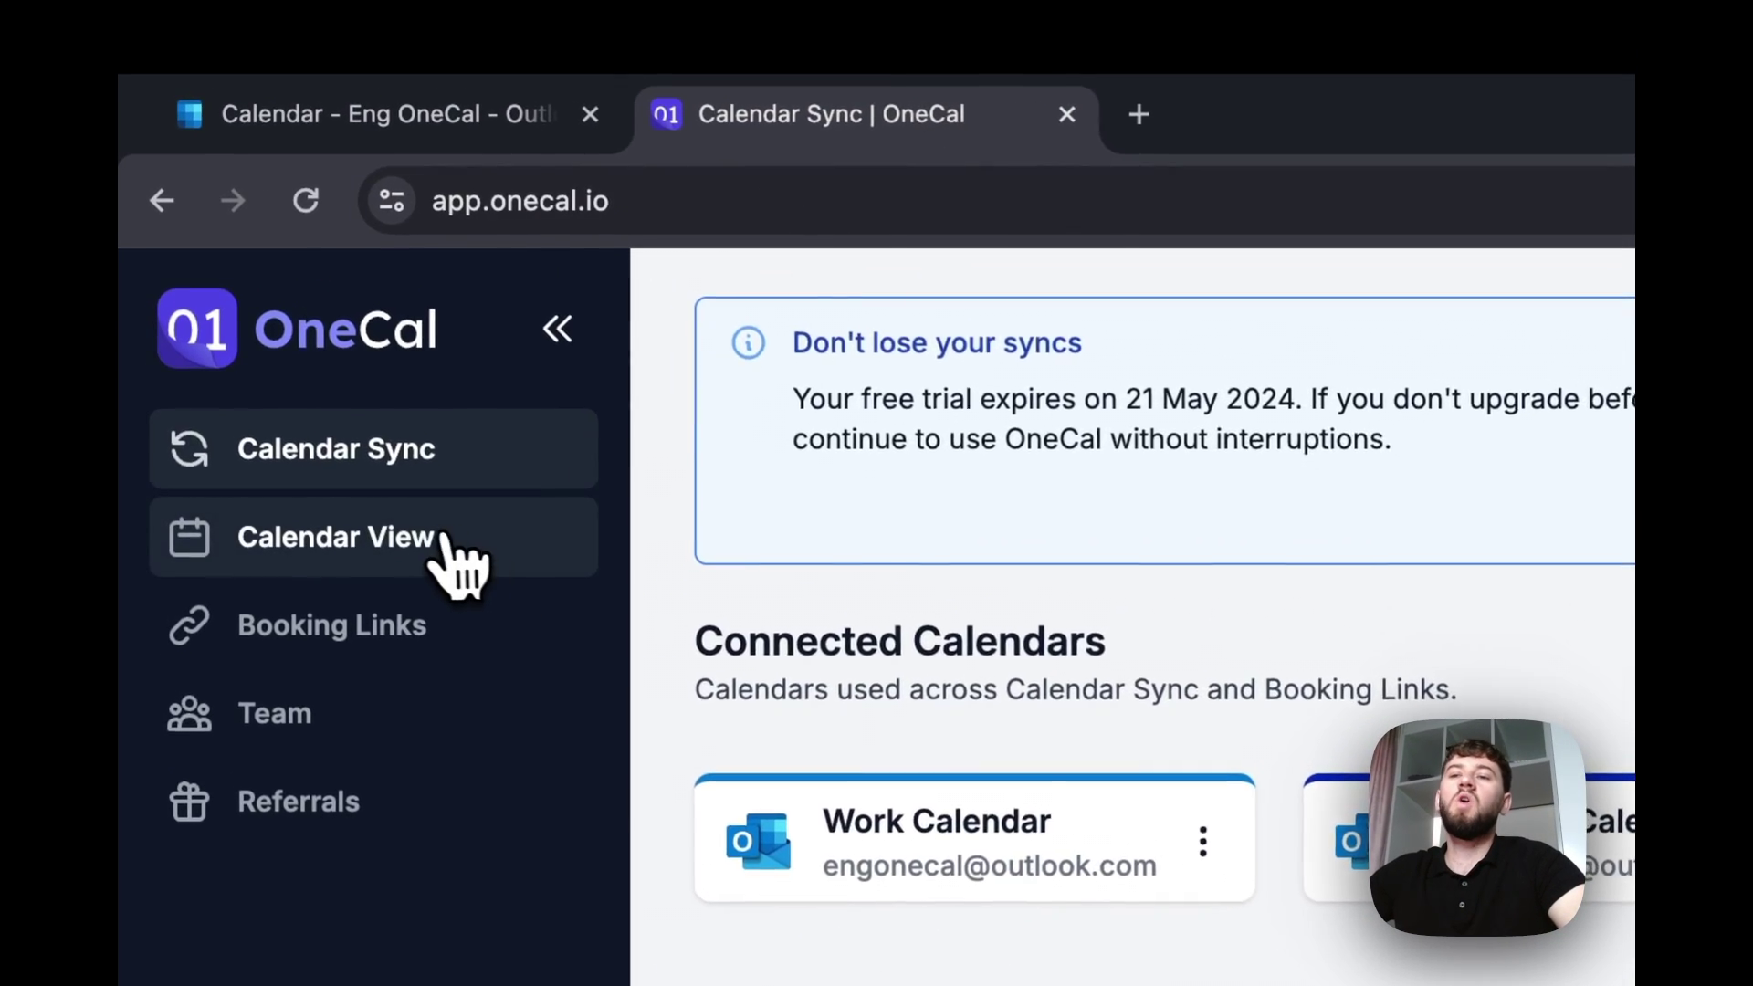
left_click(292, 284)
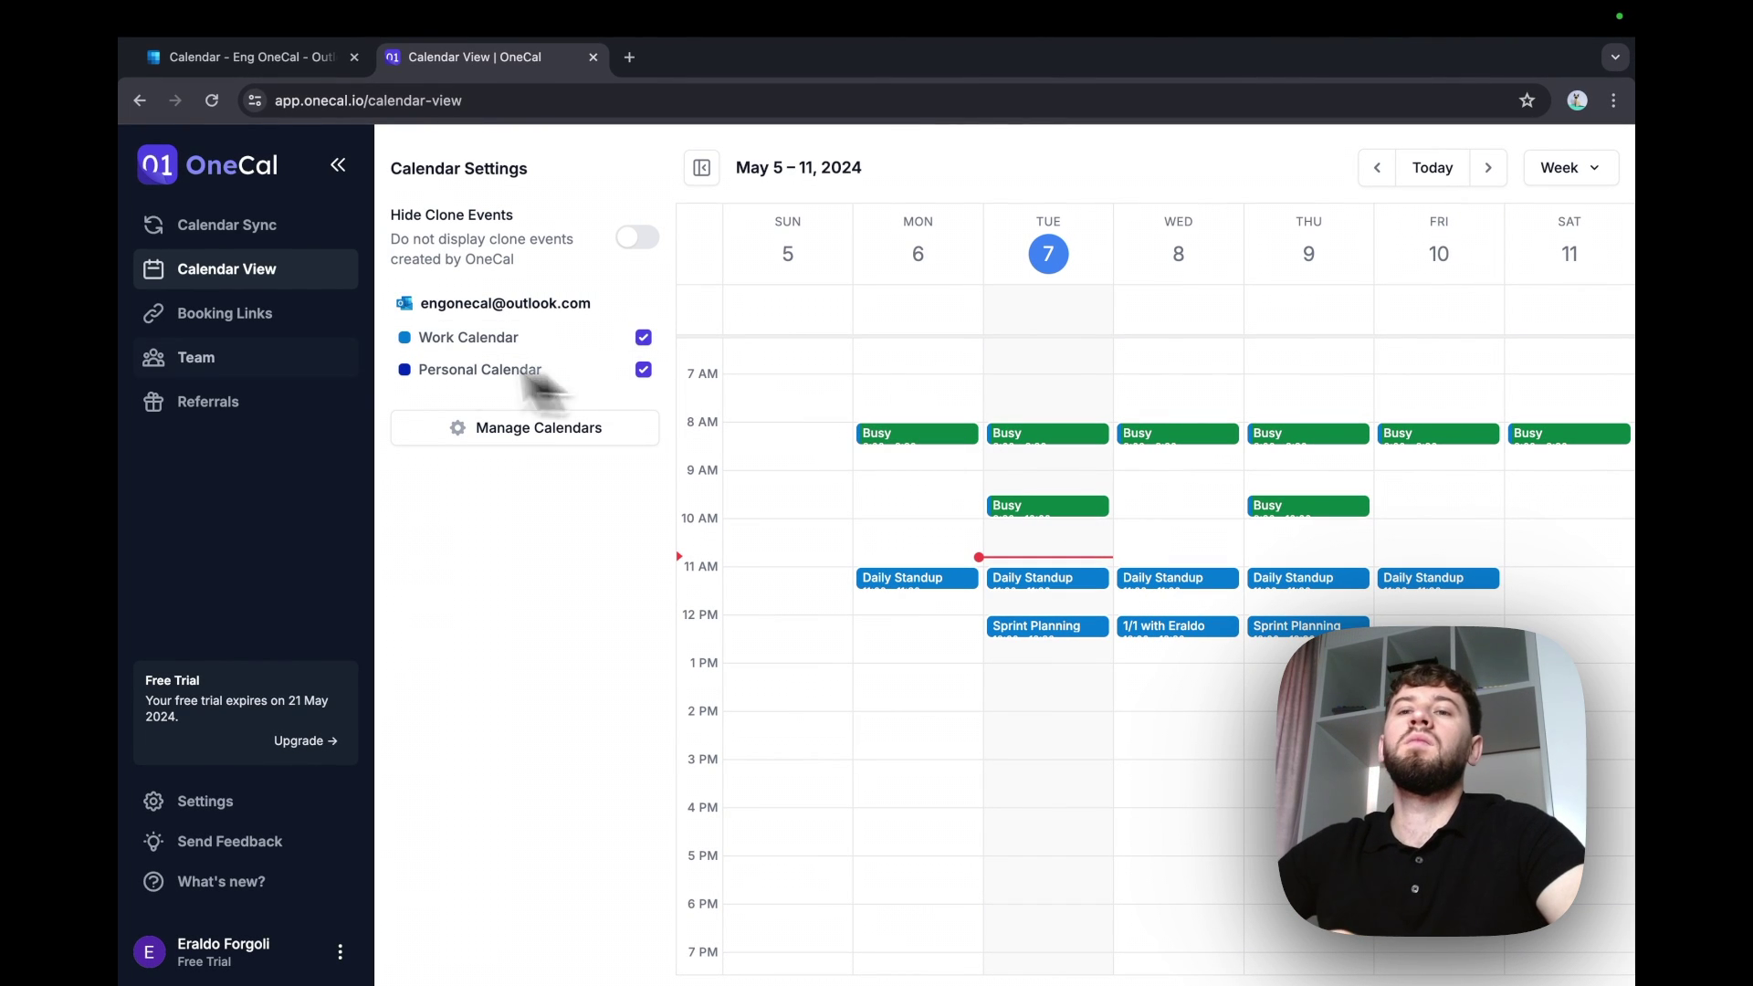
left_click(317, 338)
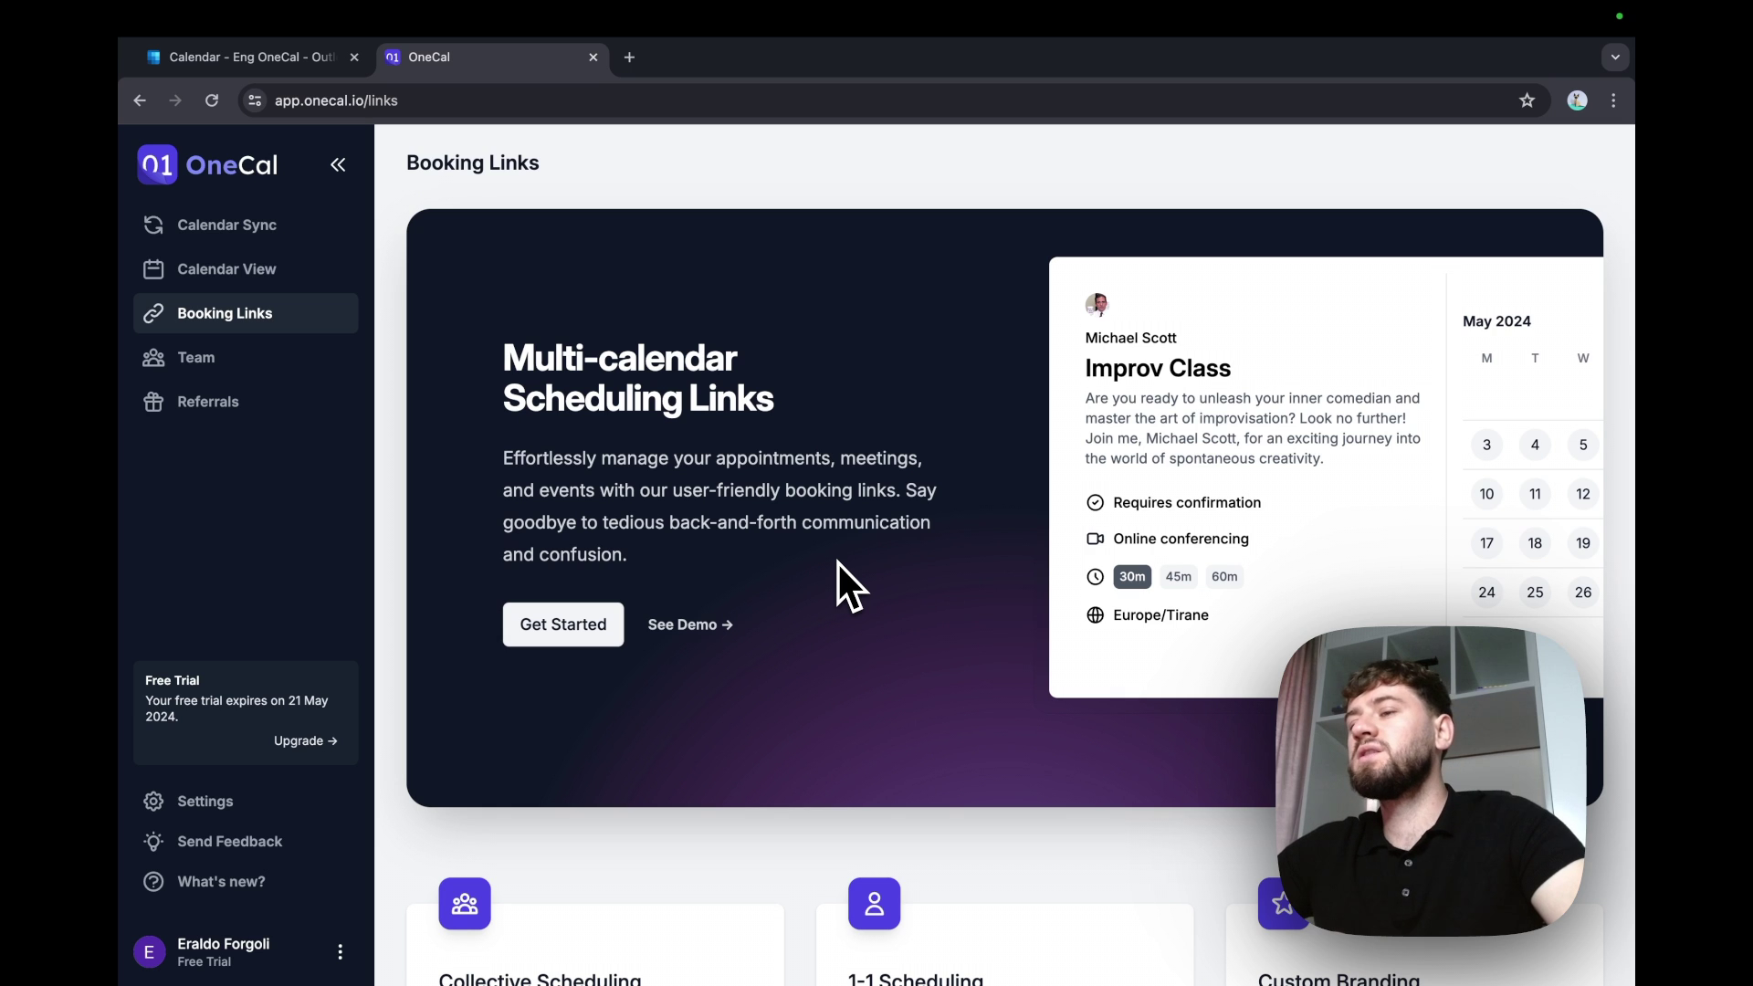
left_click(219, 365)
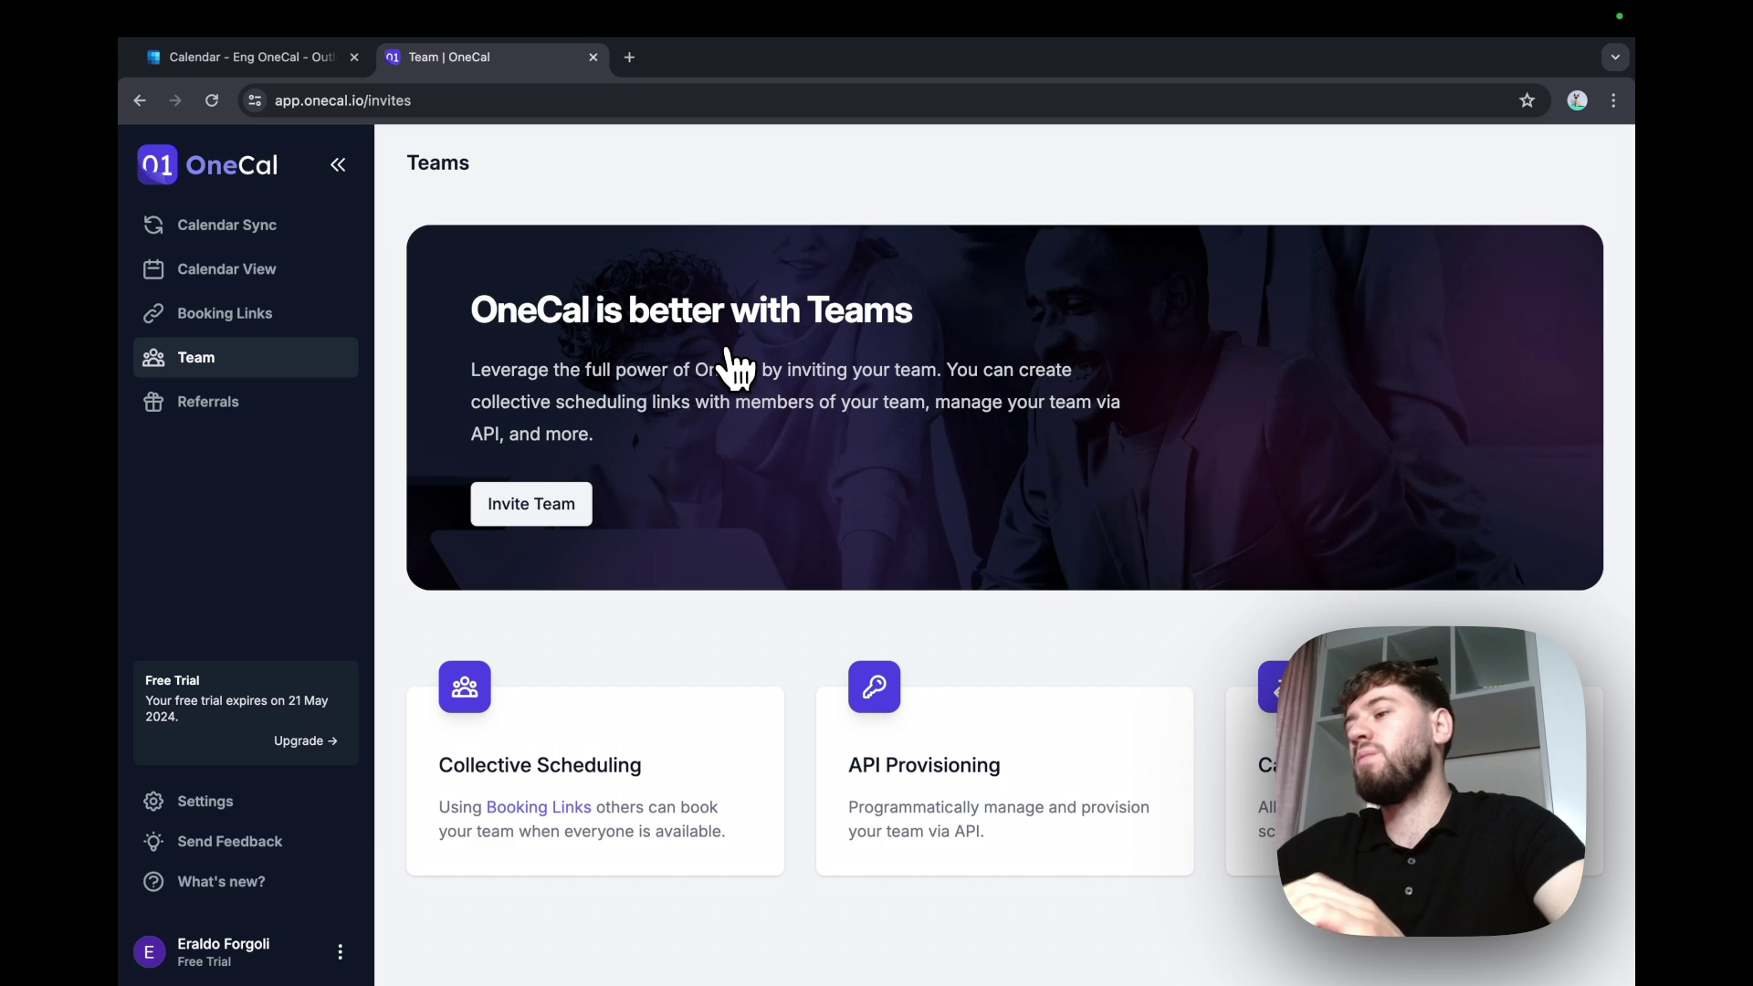